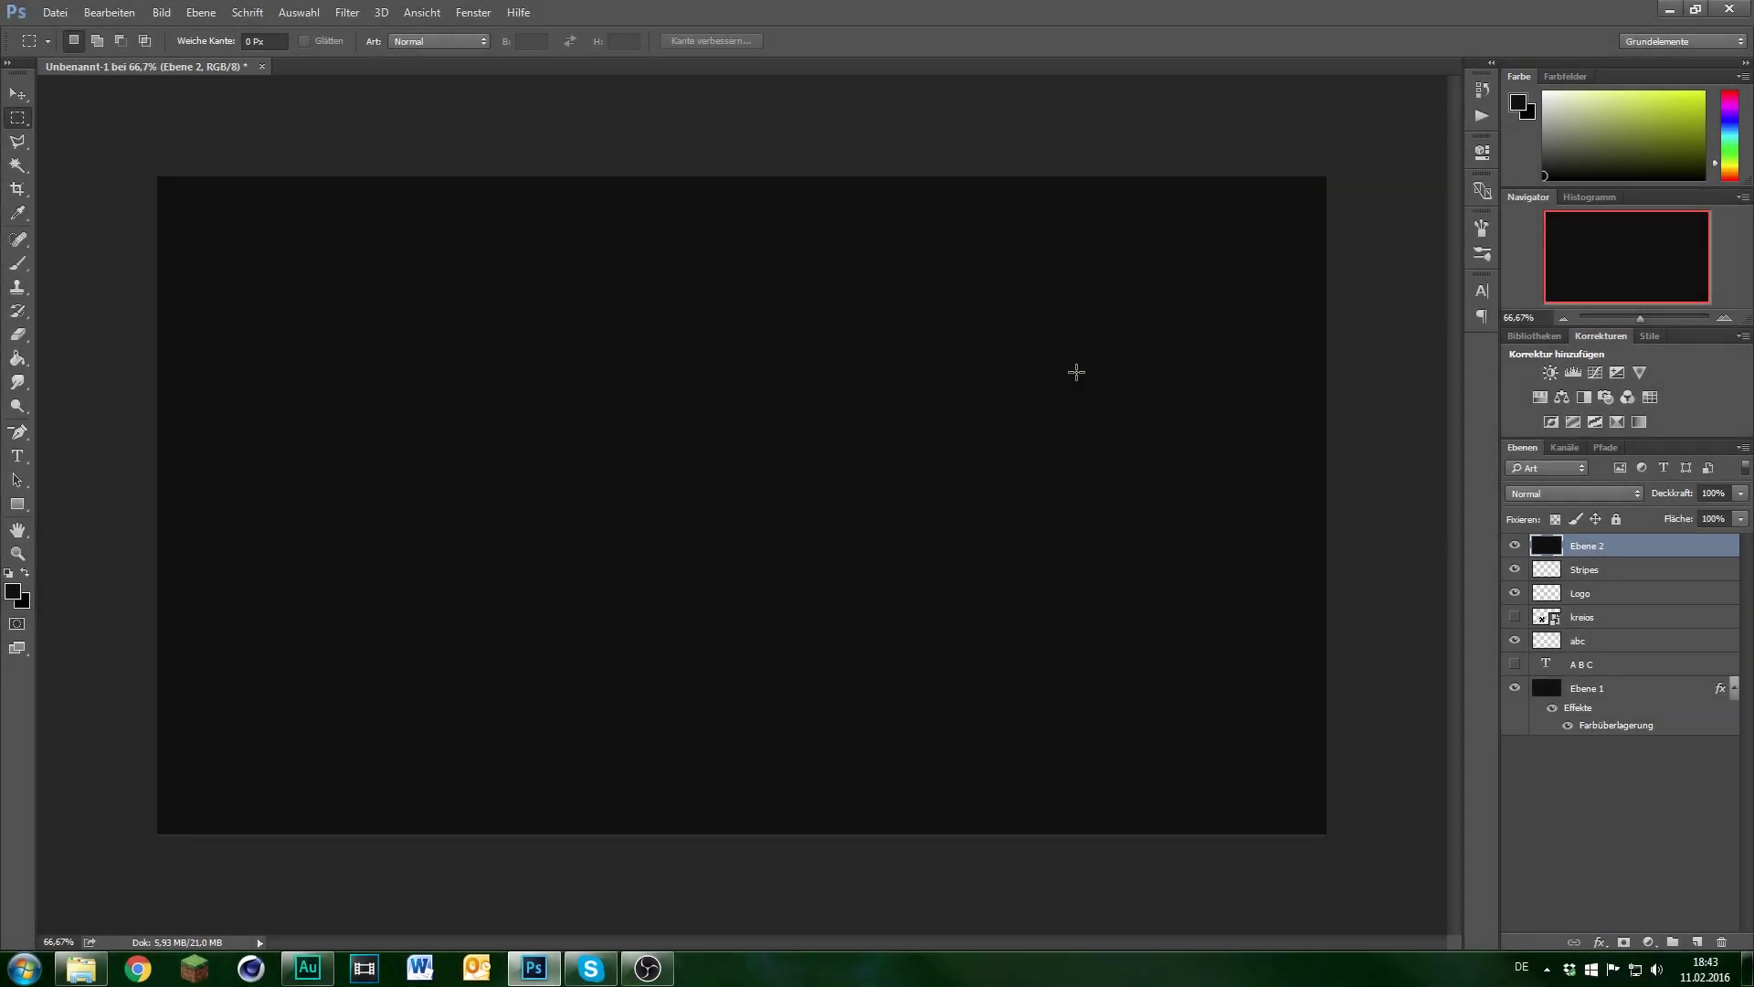
- Hide the dark Ebene 2 layer to reveal and inspect the finished flame artwork
left_click(1514, 547)
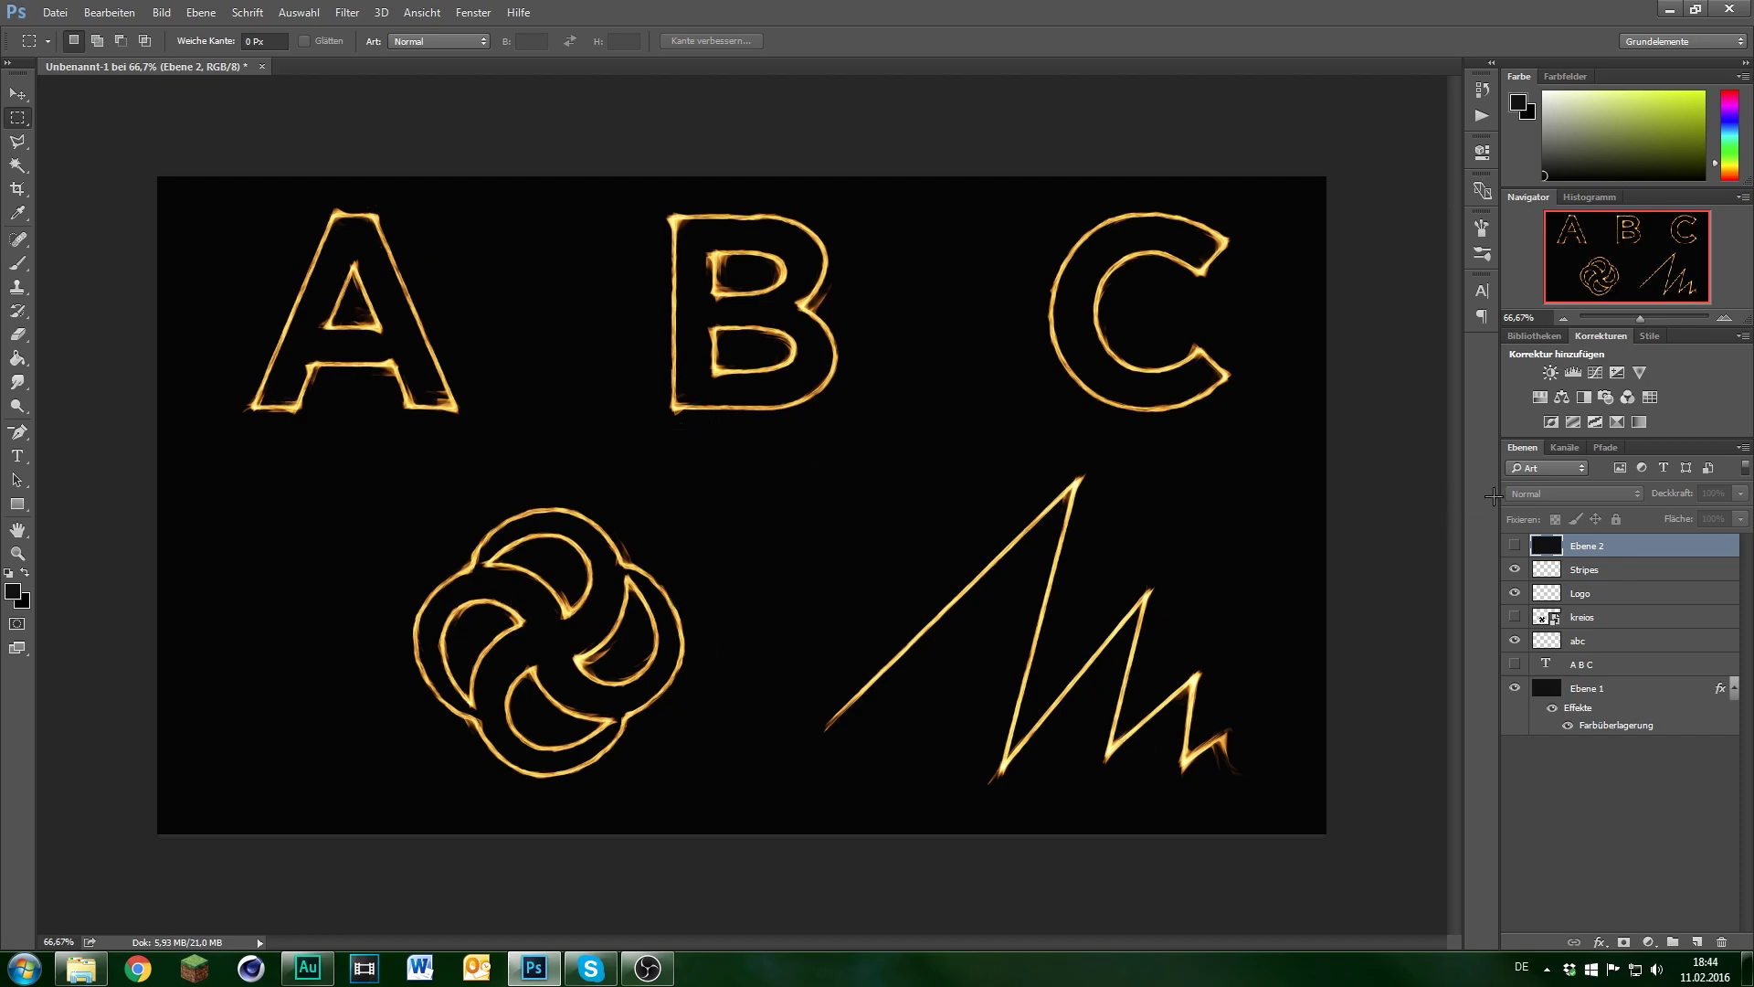
left_click_drag(276, 346, 375, 205)
left_click(700, 216)
scroll(495, 539, "up", 3)
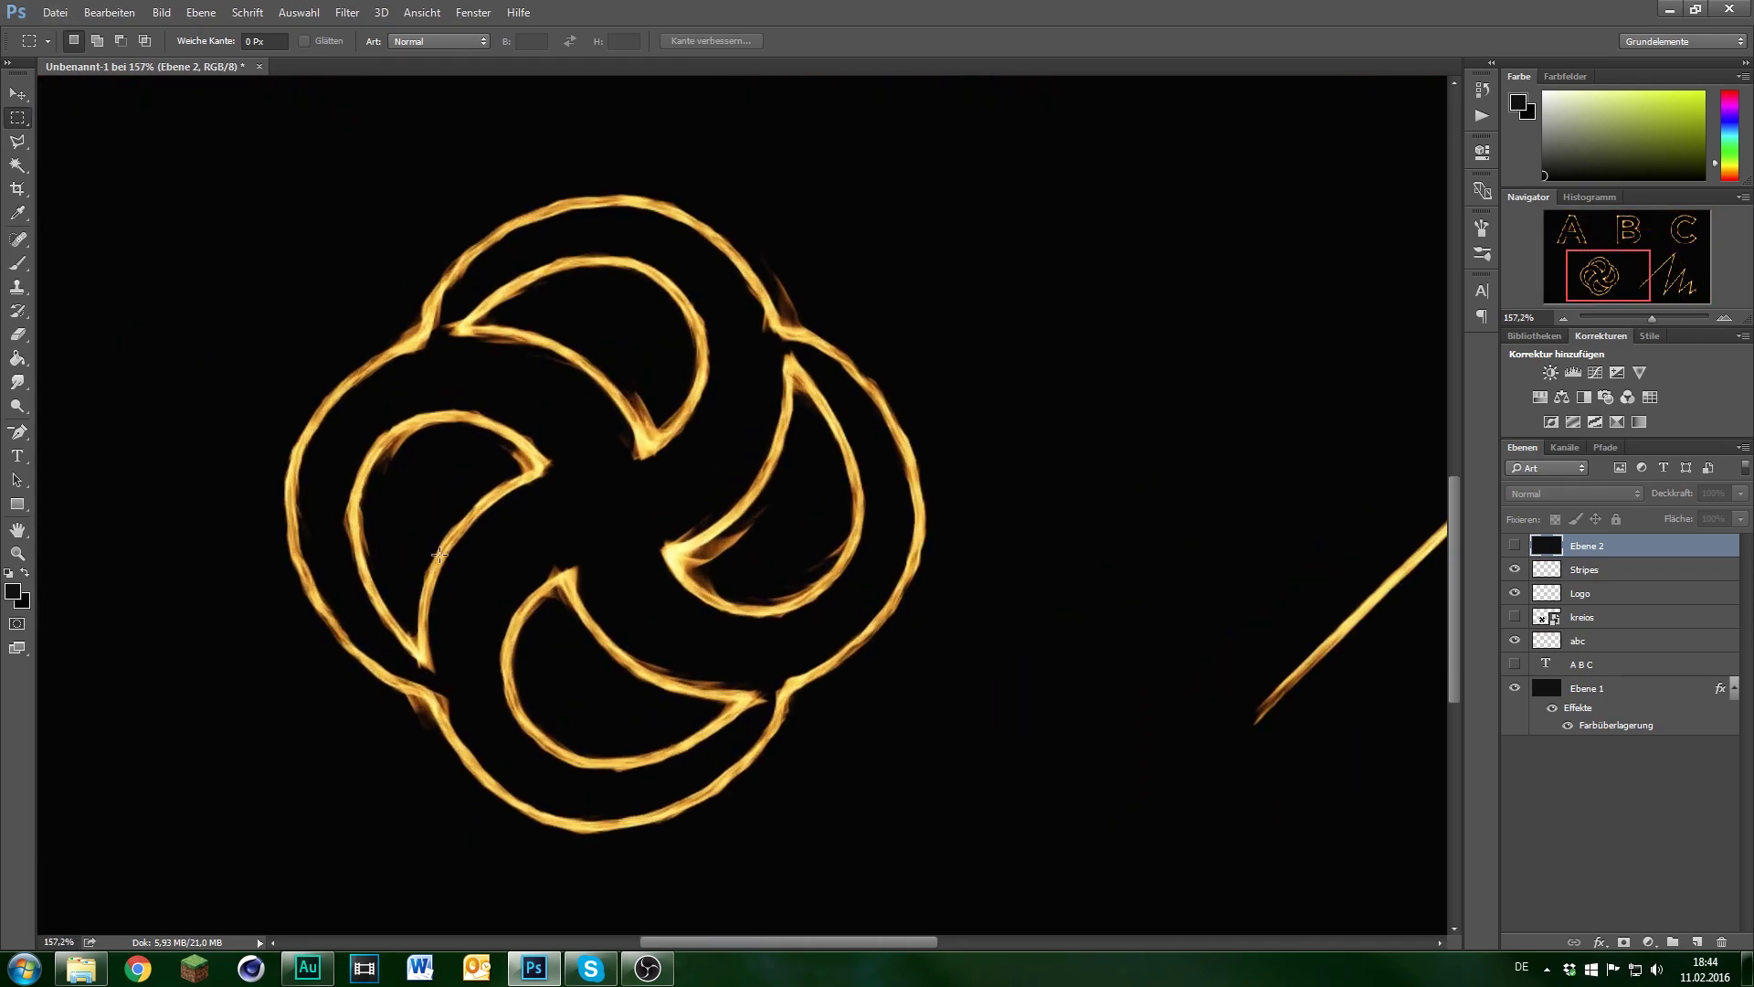
scroll(865, 567, "down", 1)
left_click_drag(845, 938, 1068, 938)
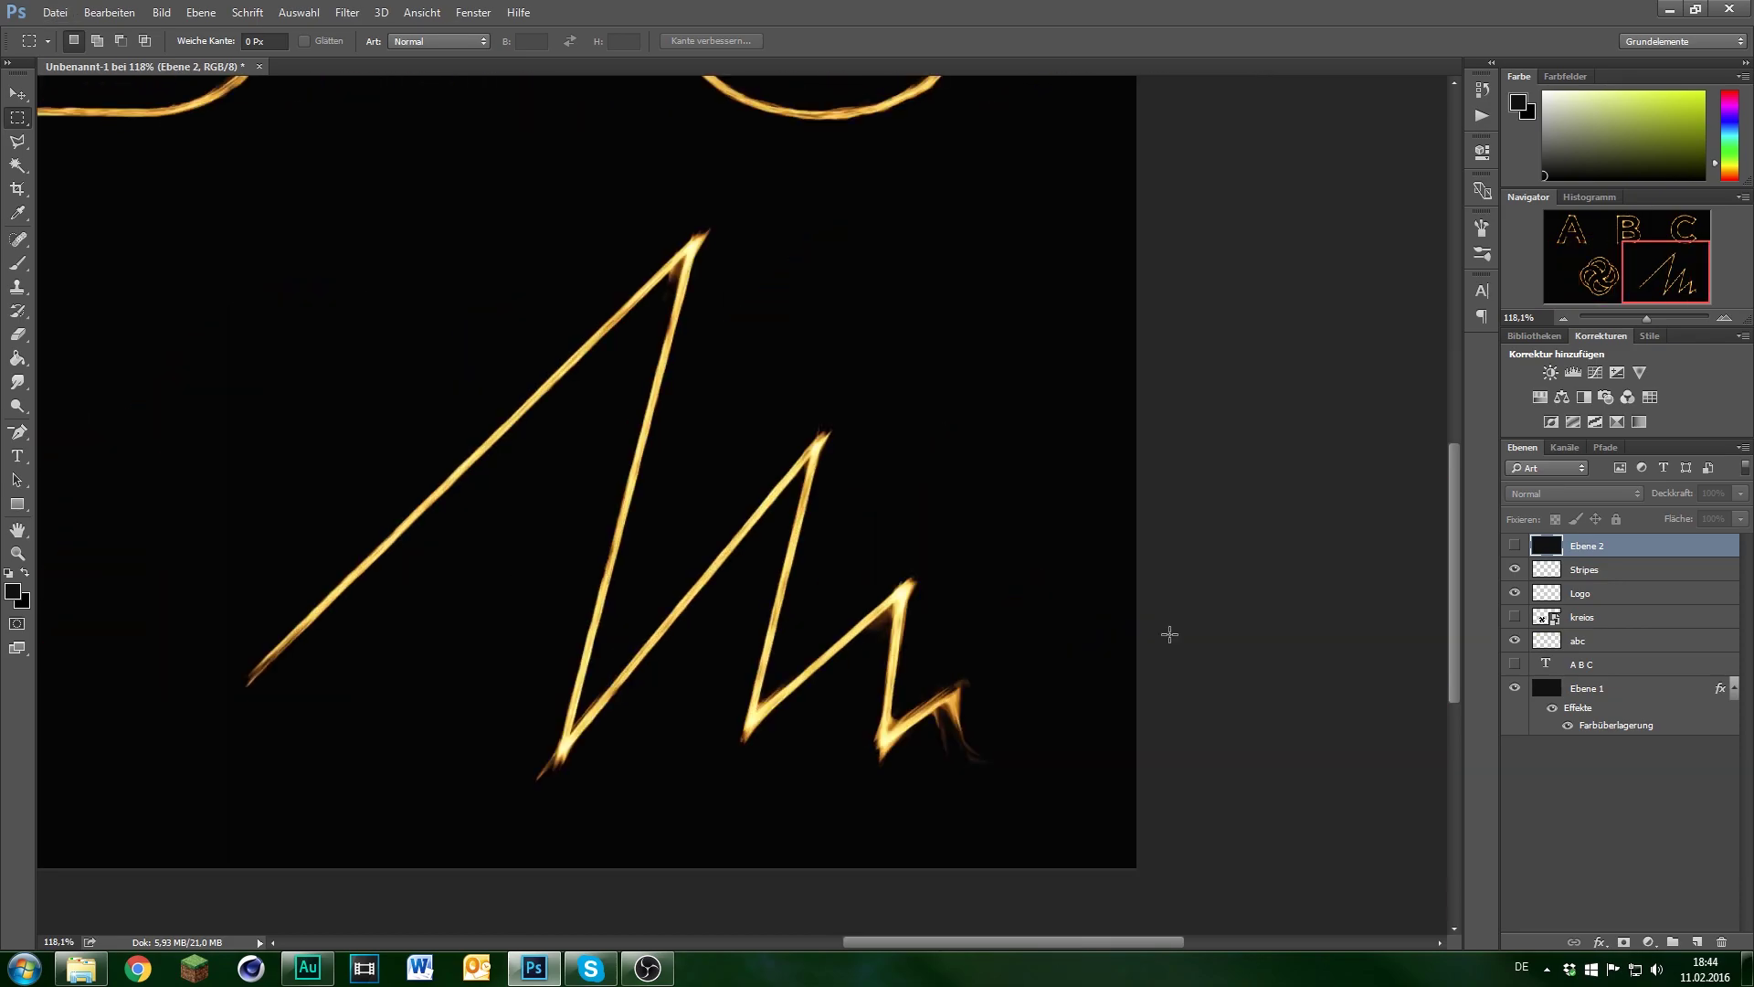
- Hide the zigzag Stripes, knot Logo and glowing abc letter layers
left_click(1515, 570)
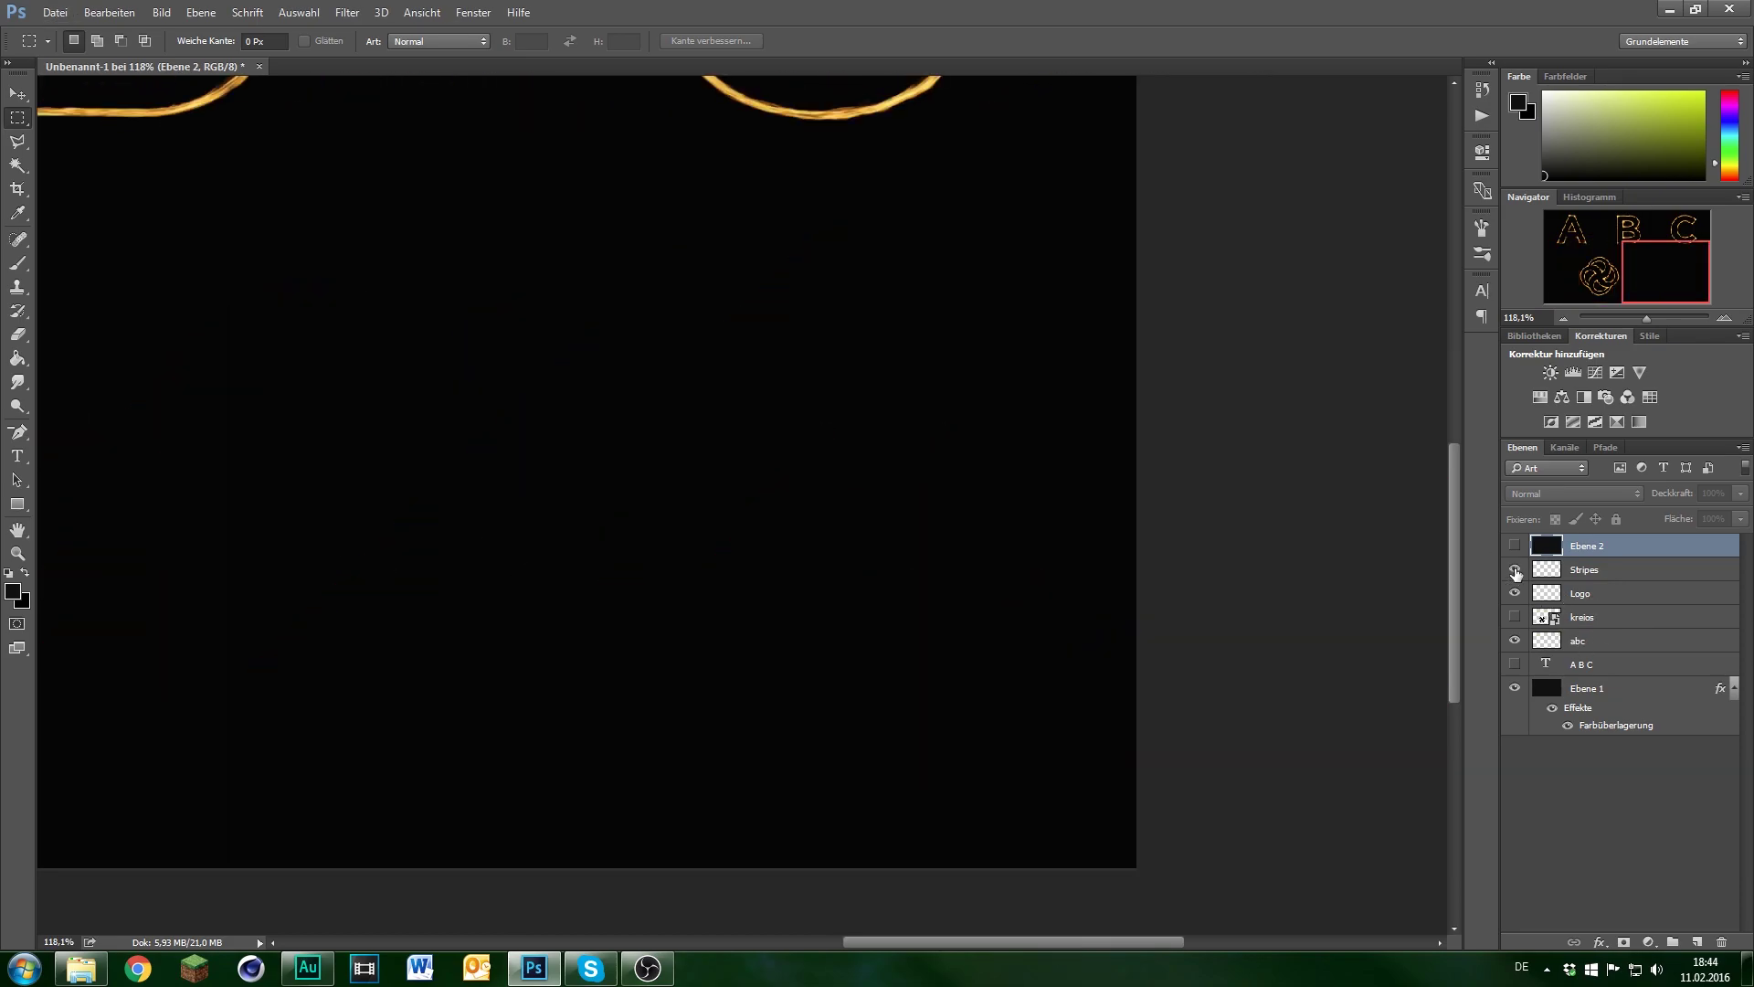
left_click(1515, 569)
scroll(874, 628, "down", 3)
scroll(981, 649, "up", 1)
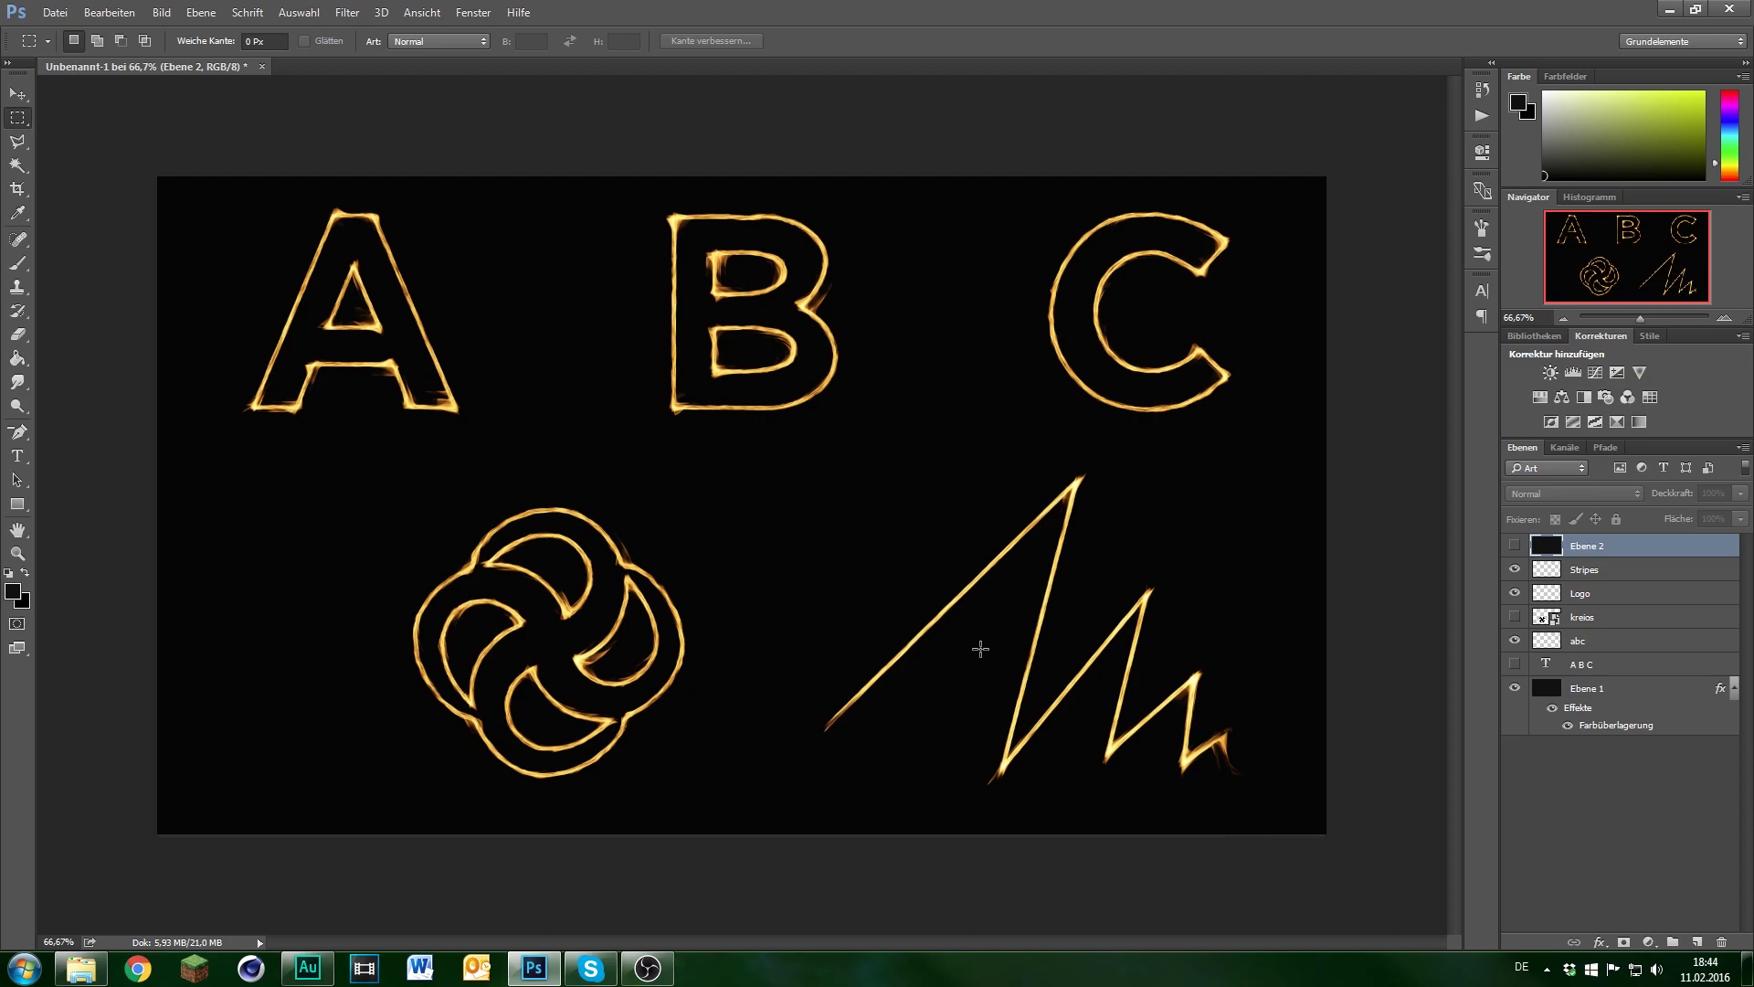
left_click(1515, 569)
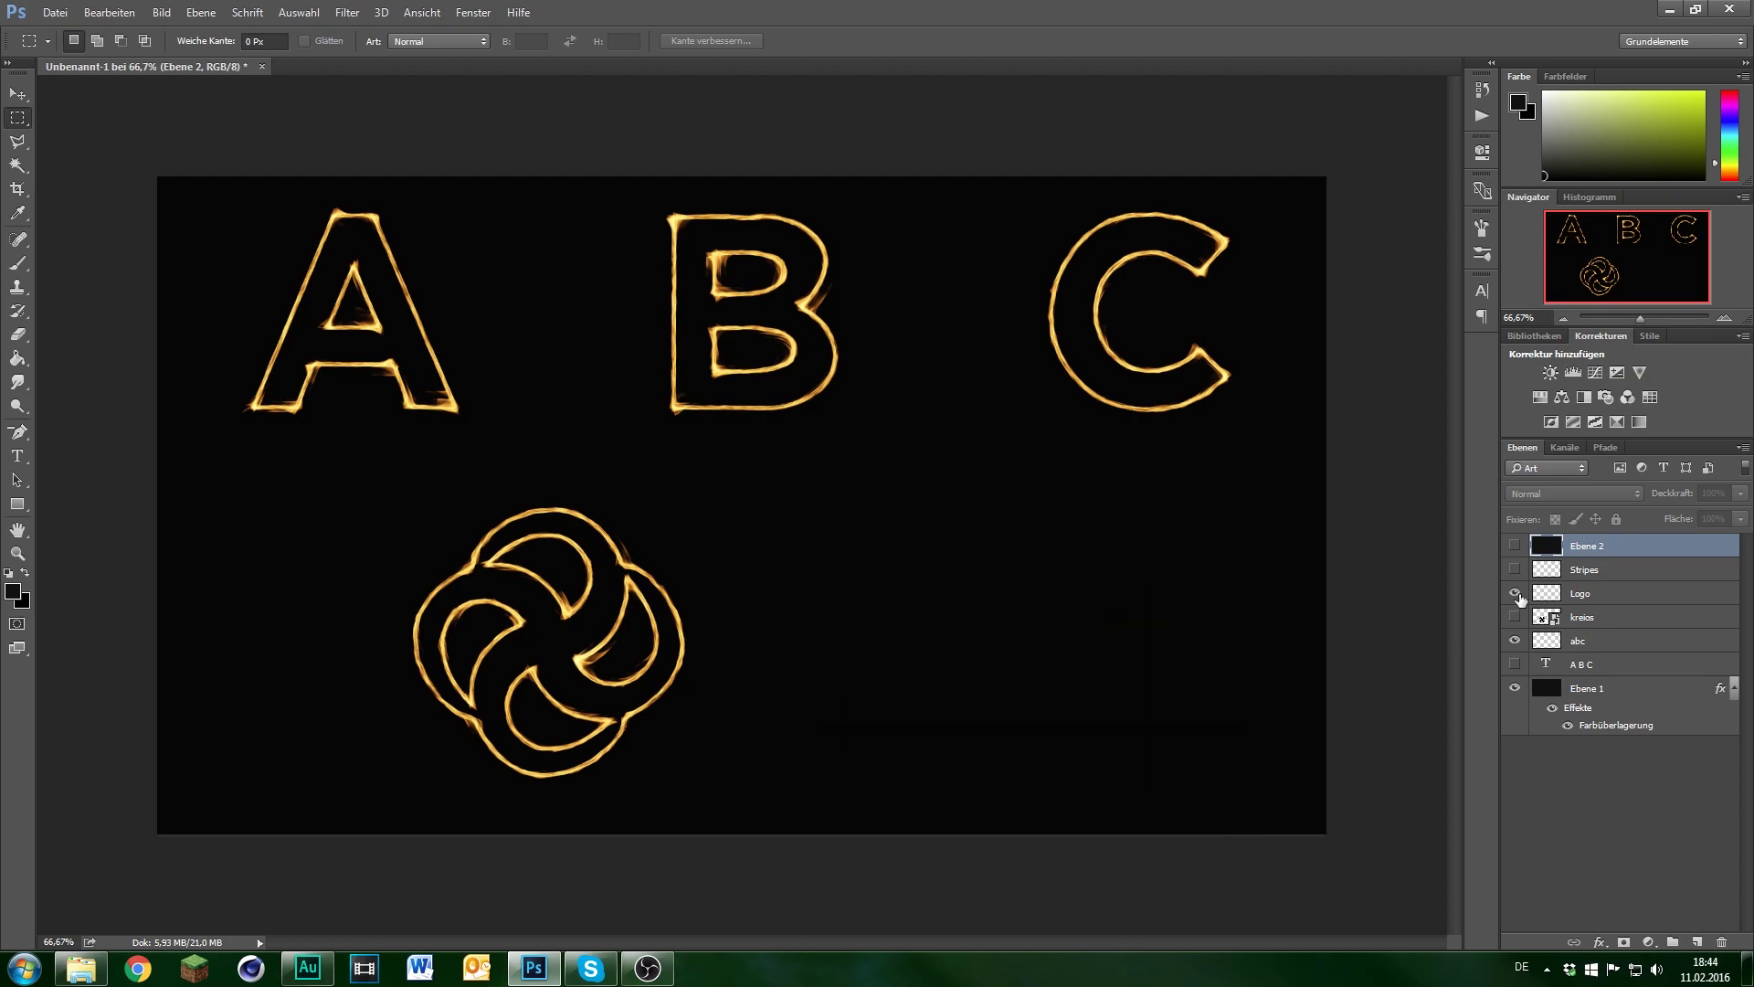
left_click(1516, 641)
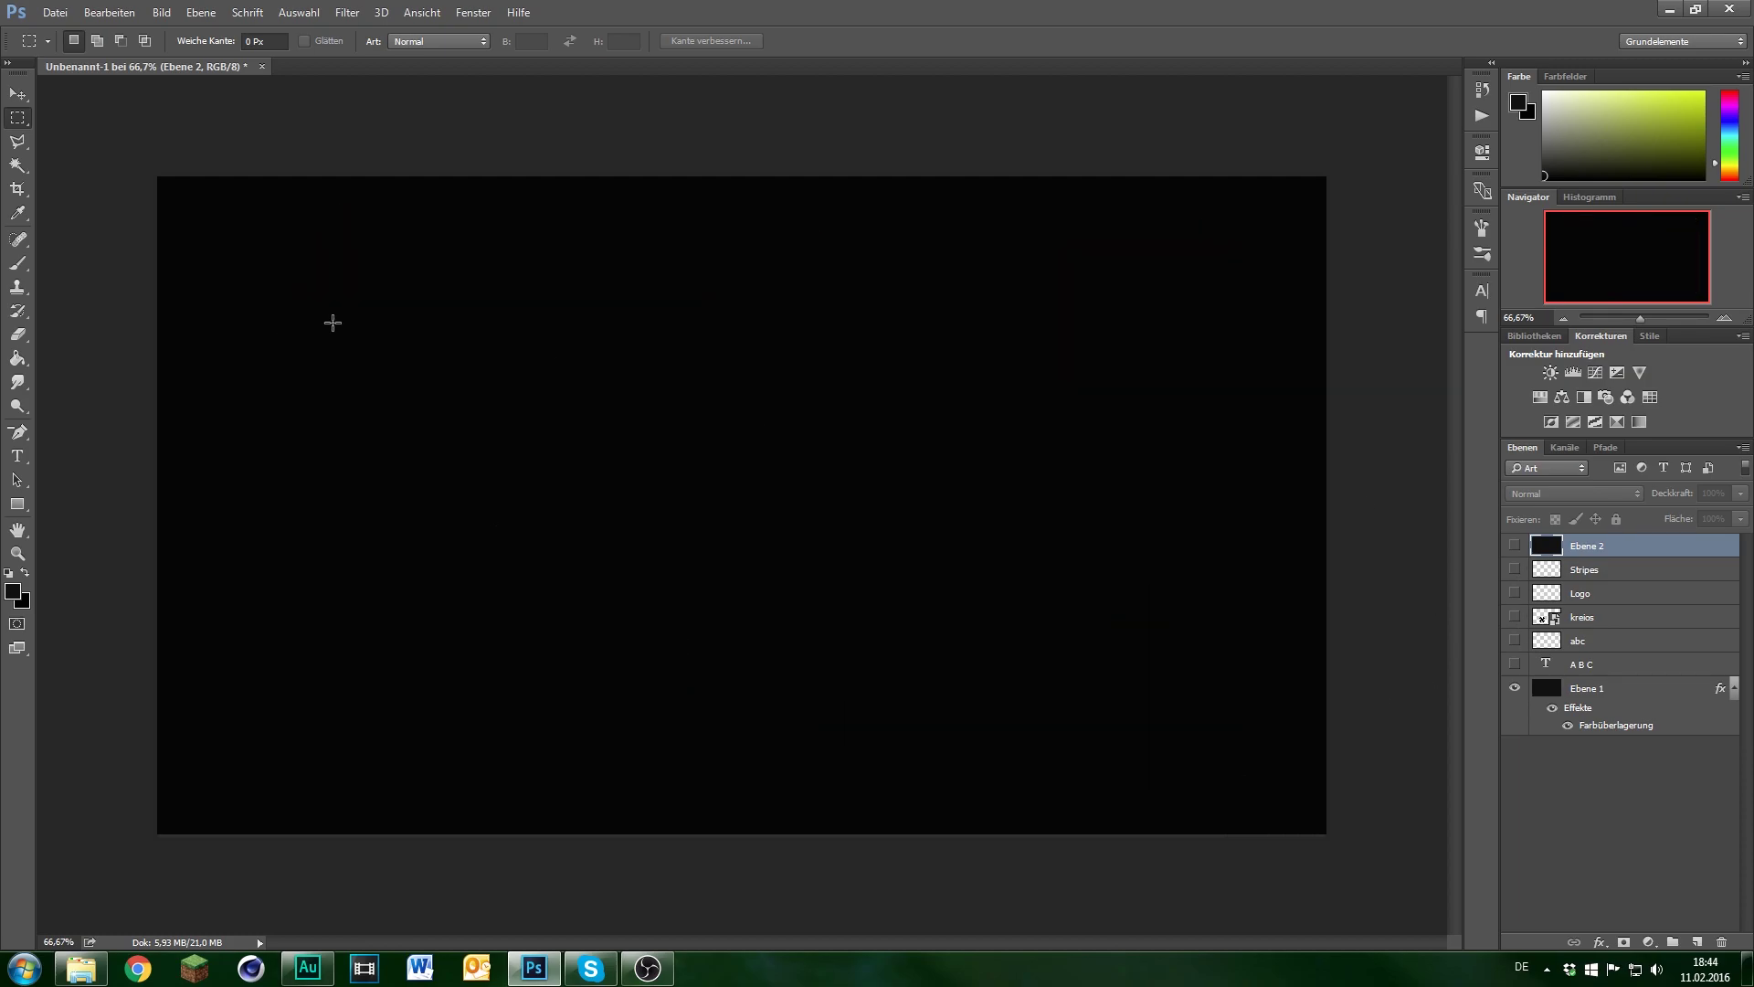
- Turn the yellow A B C text layer back on
scroll(564, 400, "up", 1)
scroll(551, 379, "down", 1)
scroll(623, 360, "up", 1)
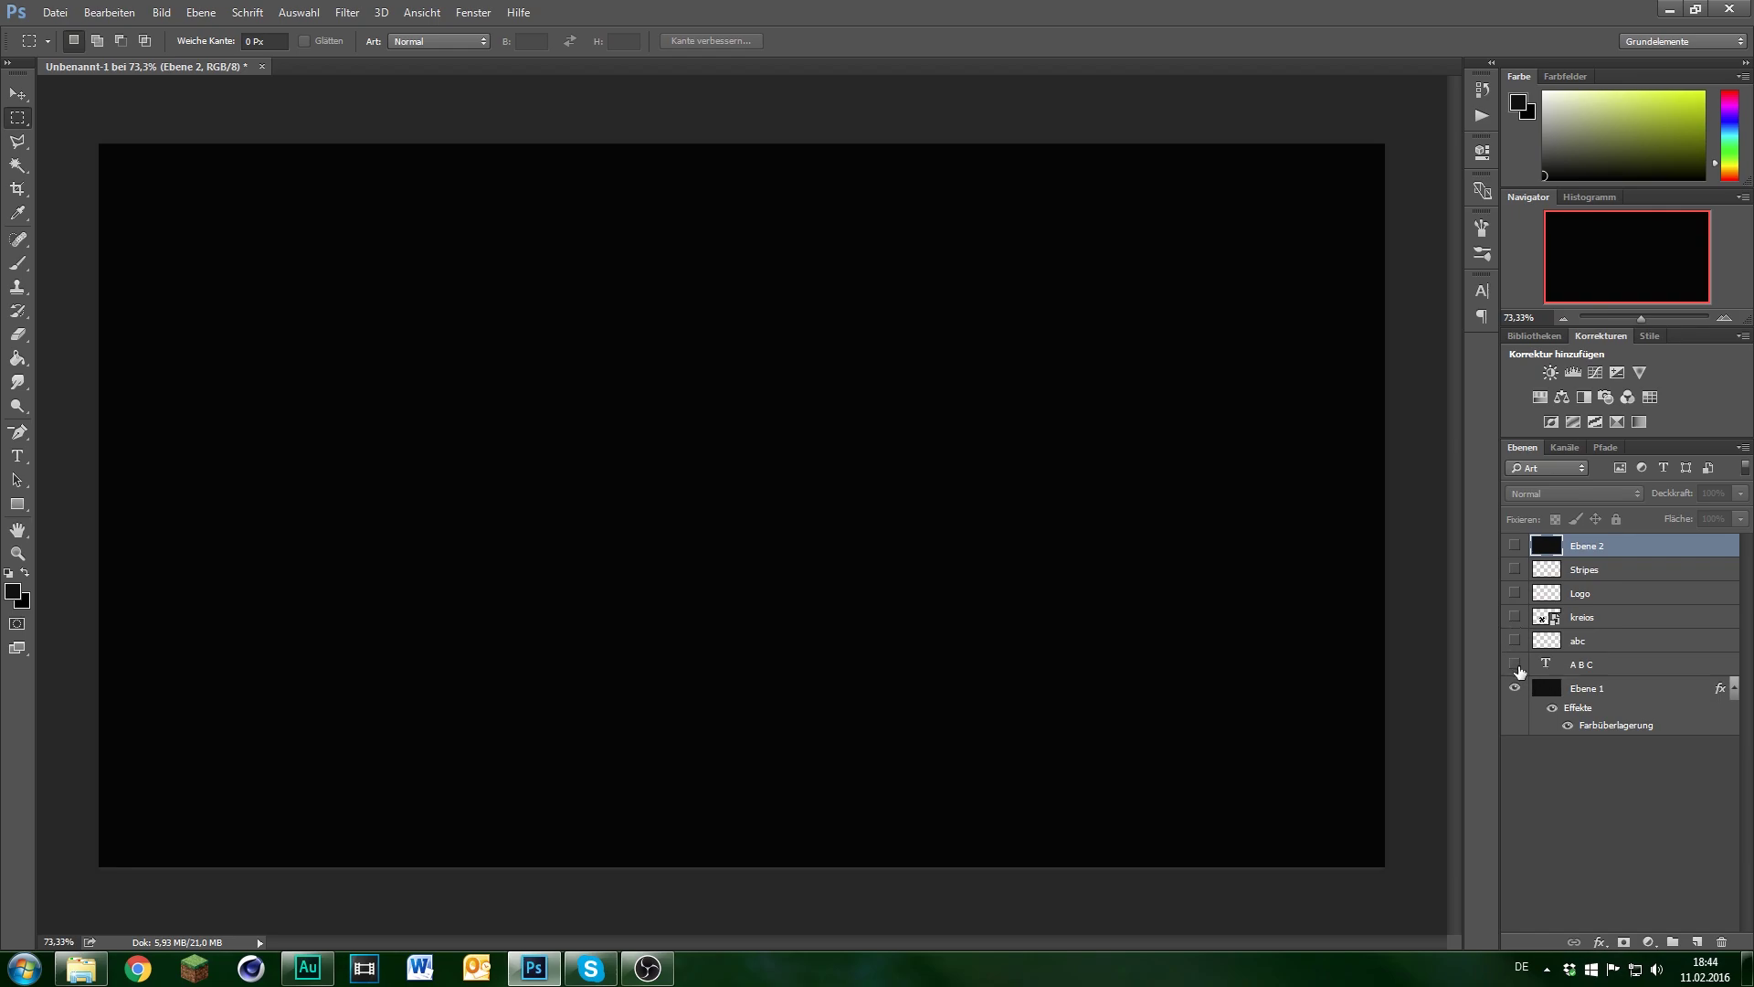
left_click(1515, 665)
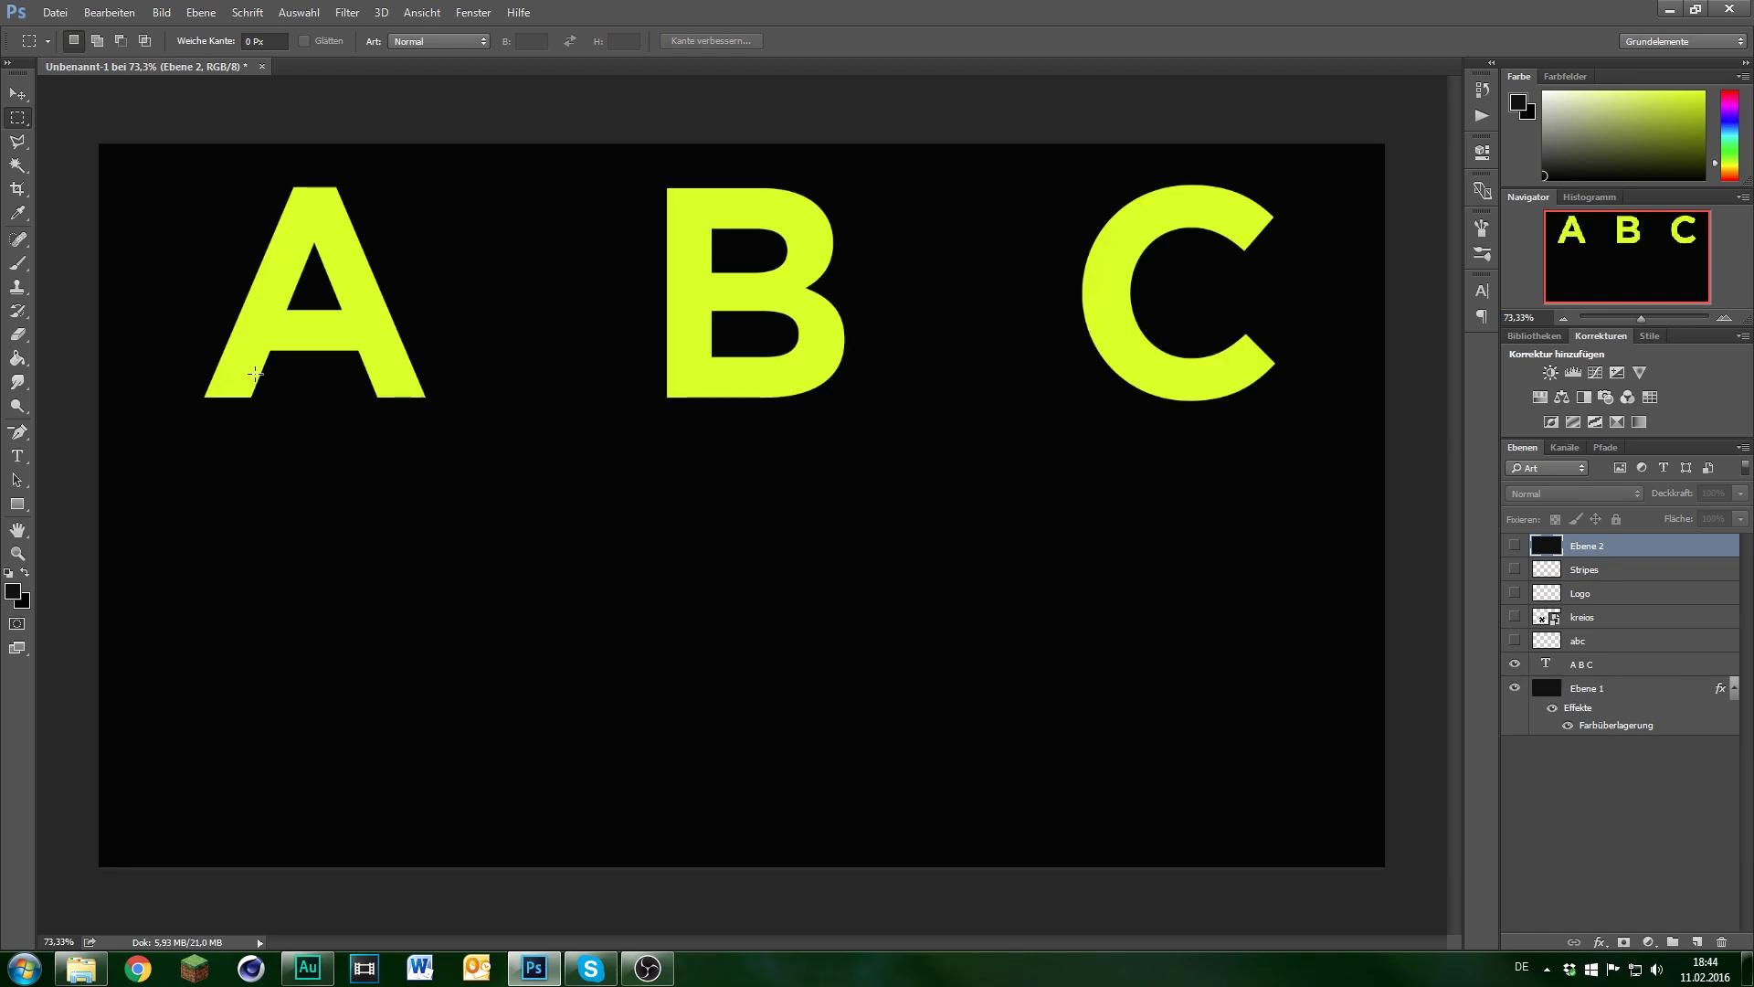
- Add a new empty layer named tut on top and zoom in on the B
left_click(1696, 942)
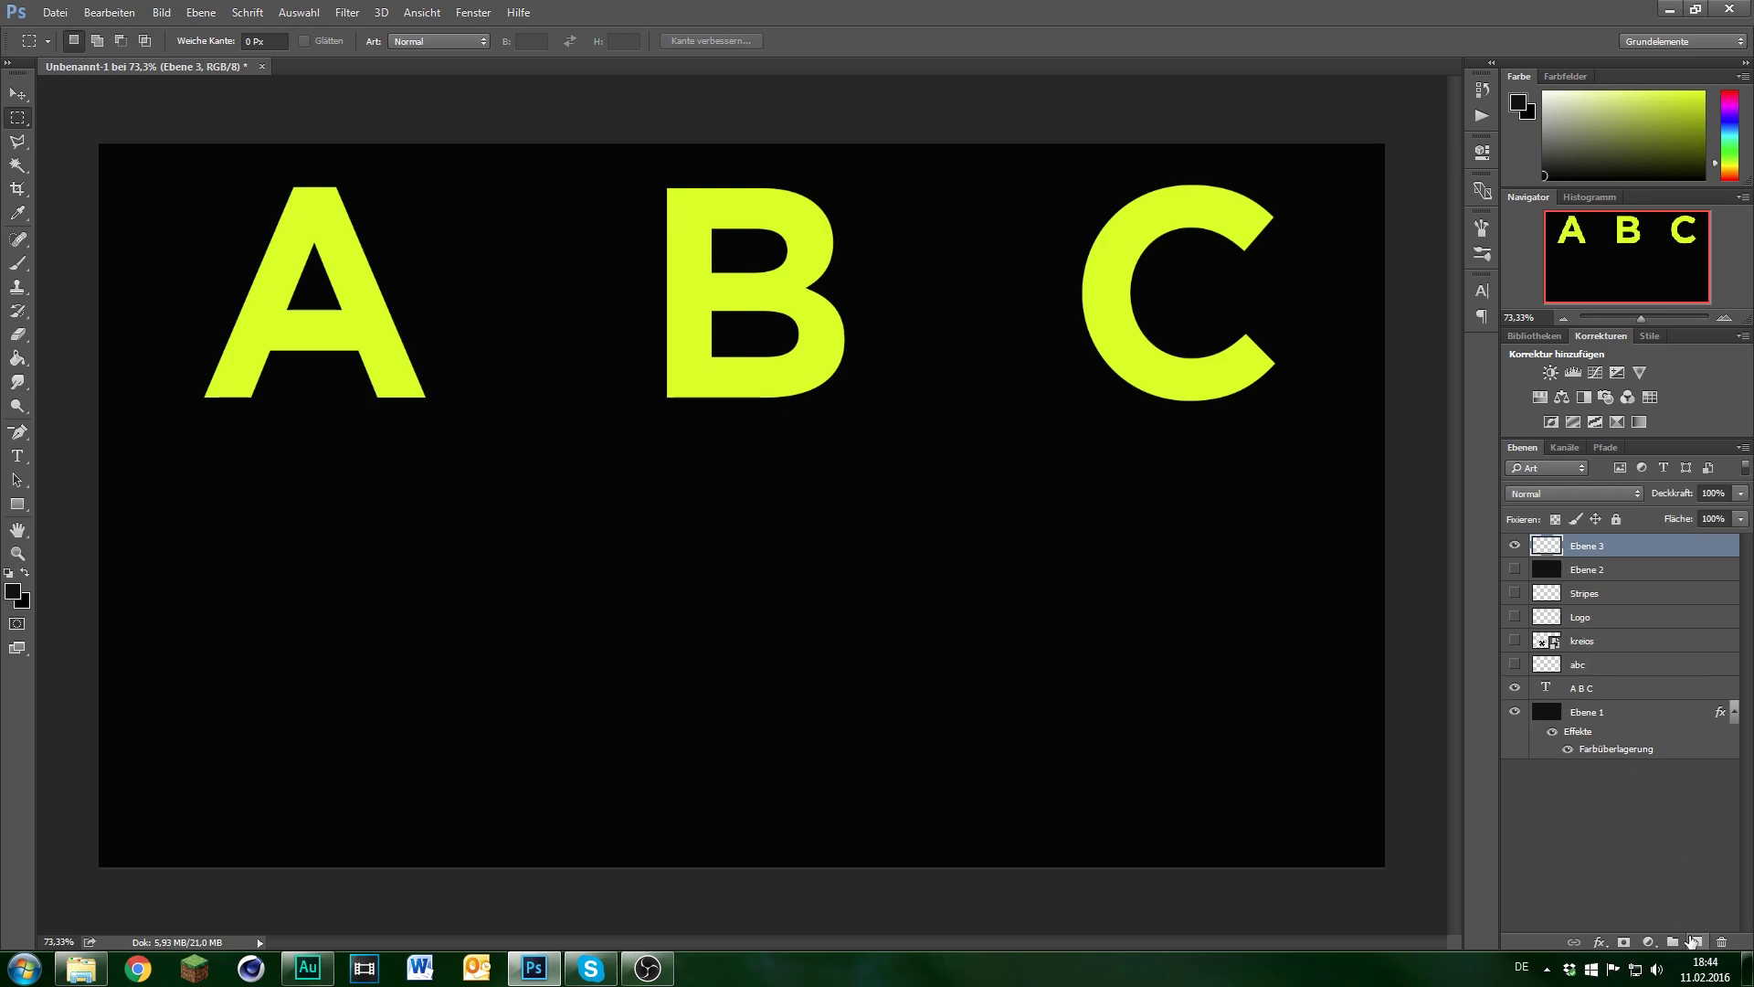
double_click(1590, 546)
type("tut")
key("Return")
scroll(839, 332, "up", 3)
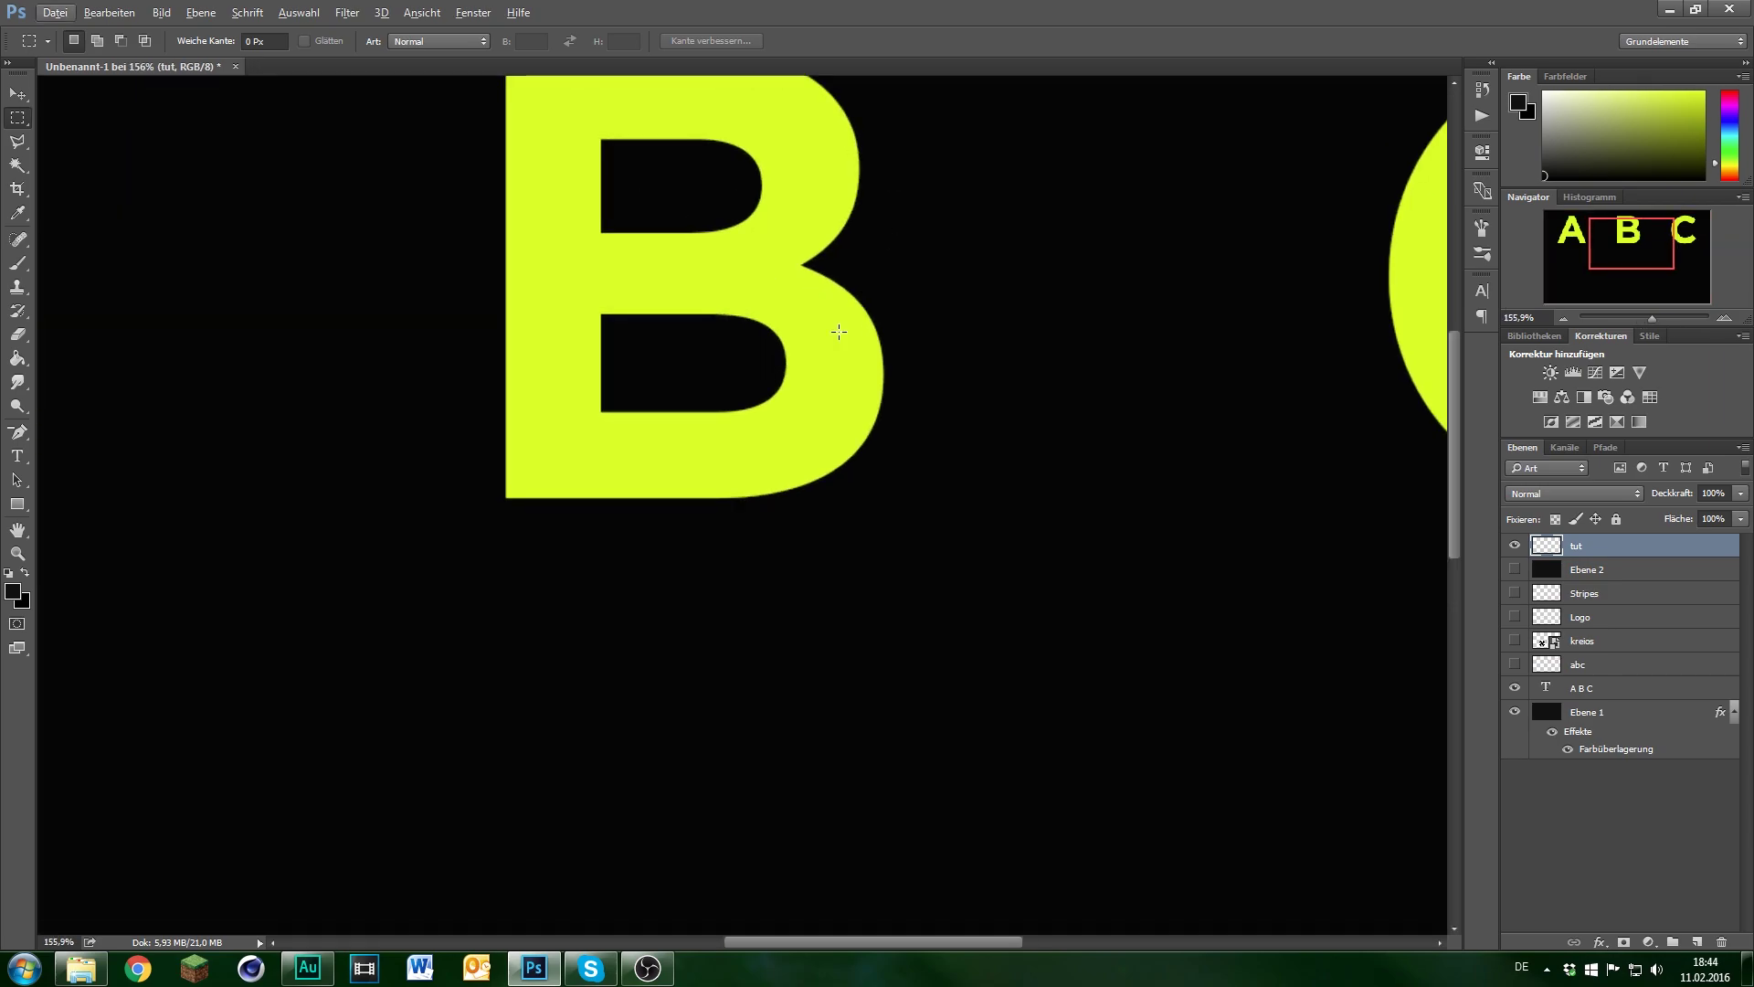
scroll(839, 331, "up", 2)
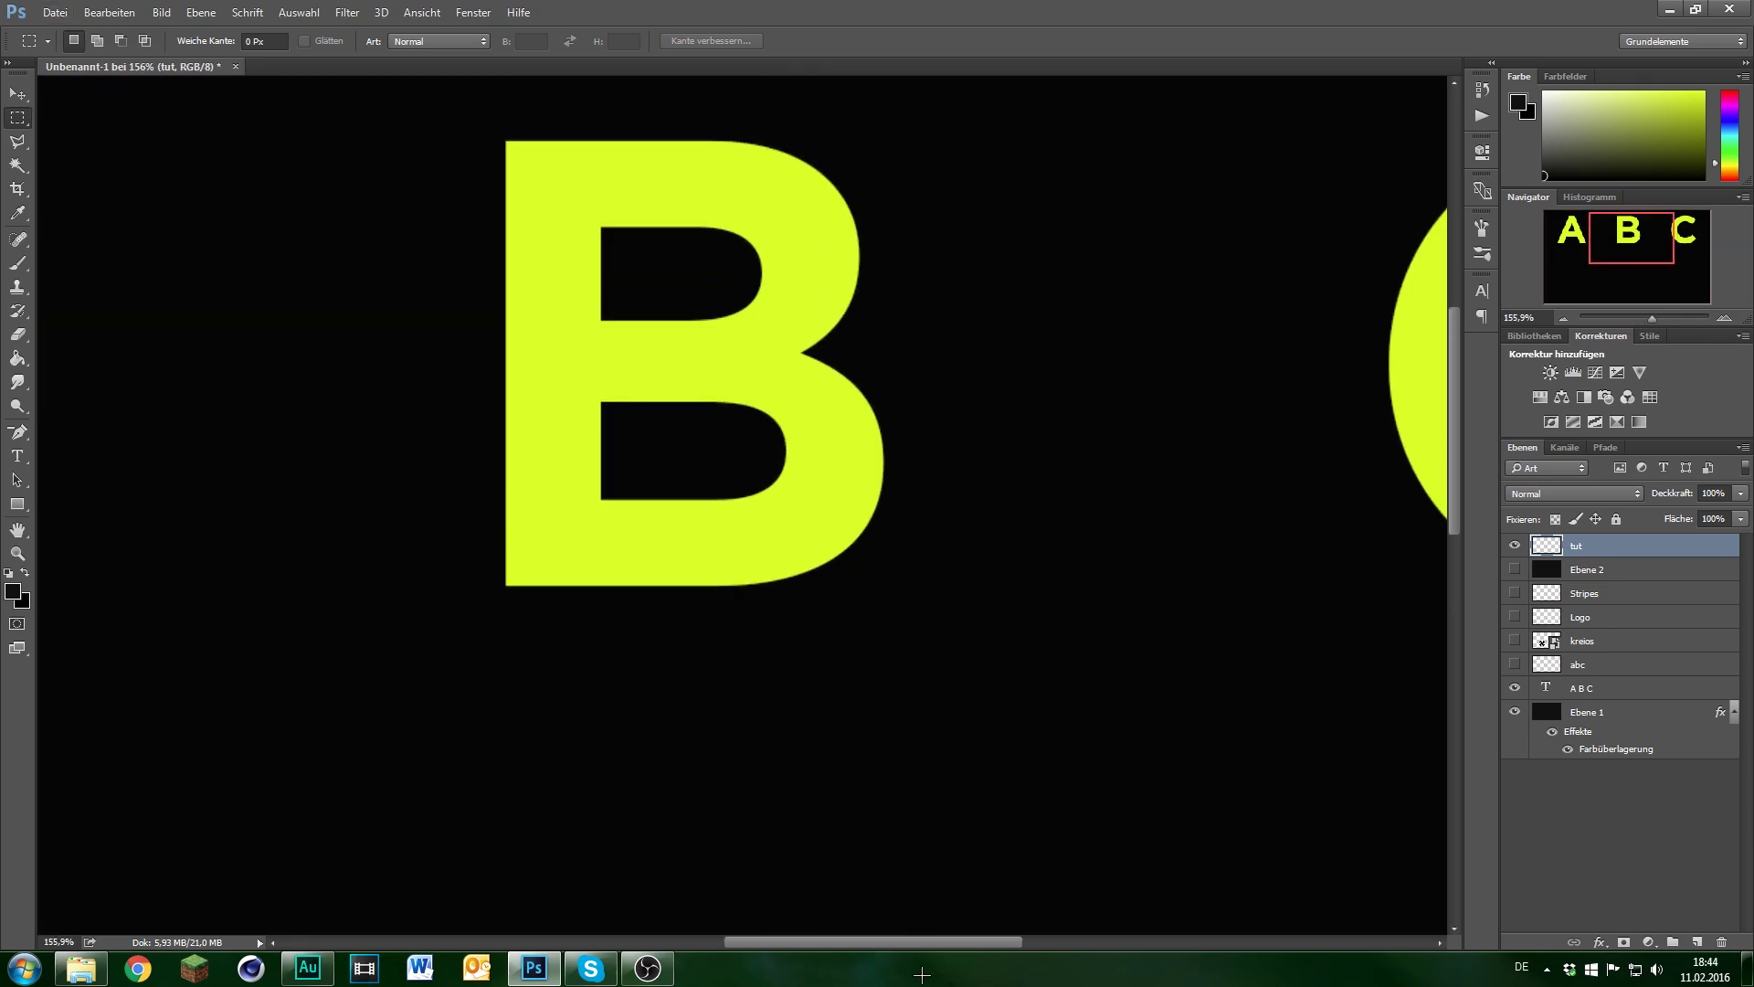
left_click_drag(917, 942, 922, 914)
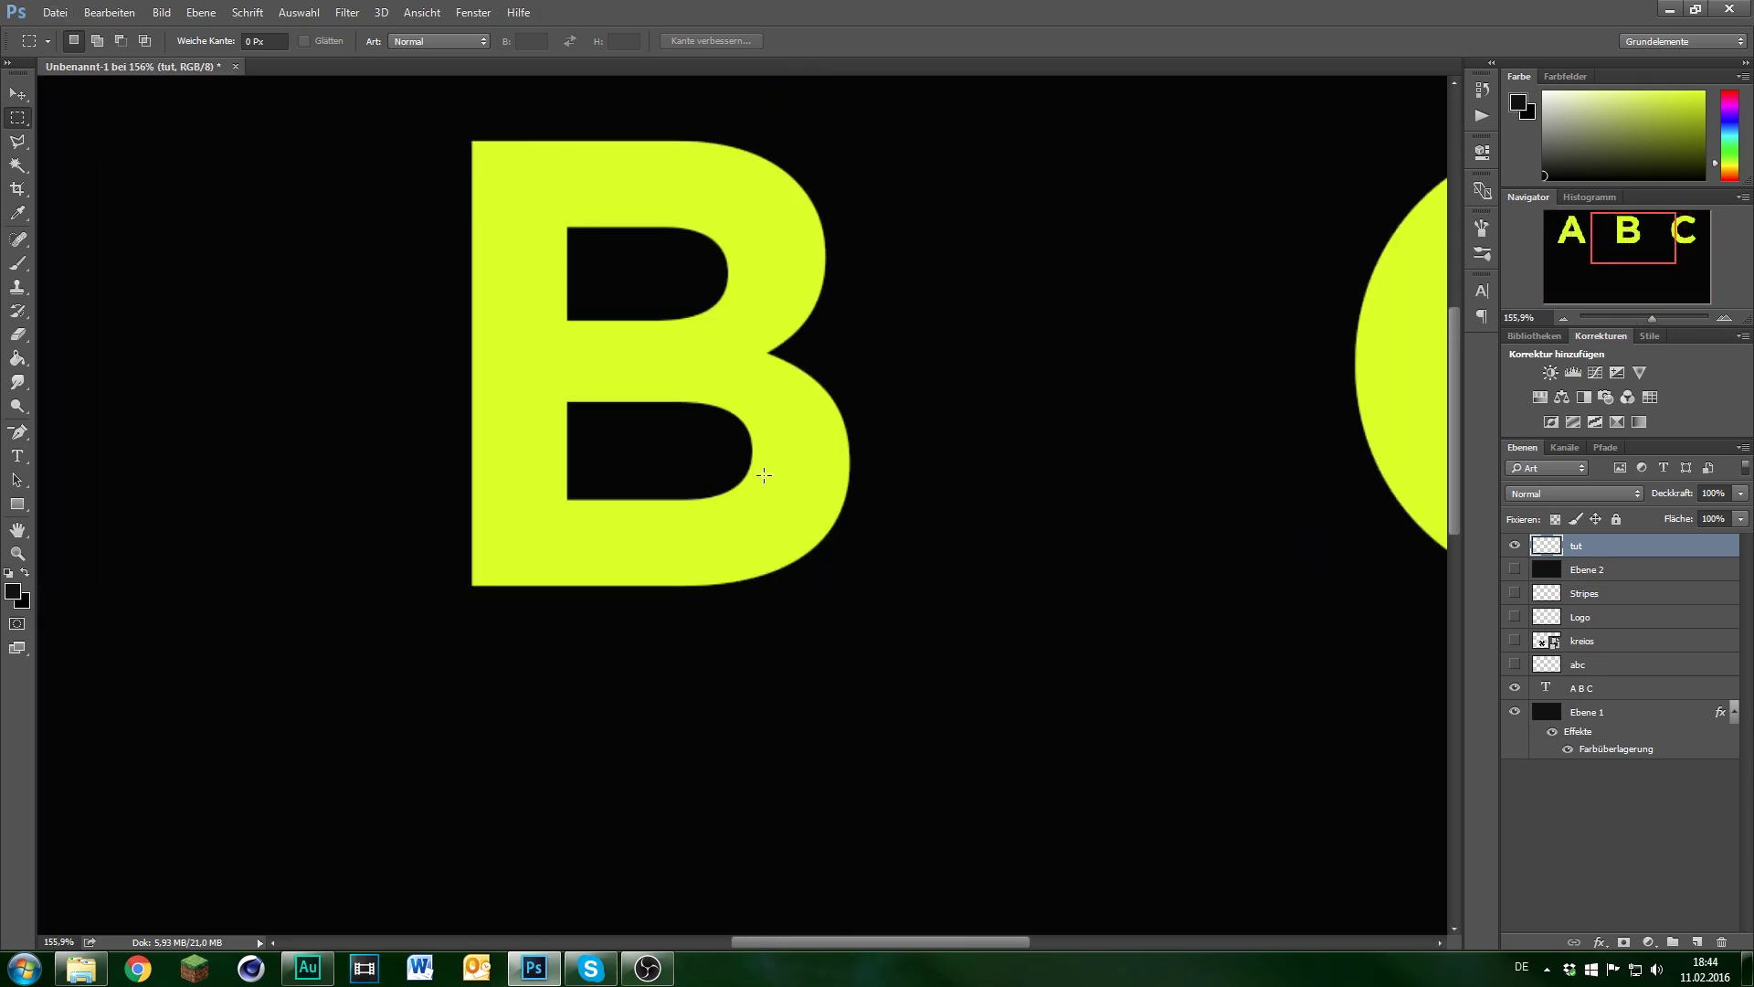
scroll(764, 475, "up", 2)
scroll(717, 375, "up", 1)
scroll(644, 445, "up", 1)
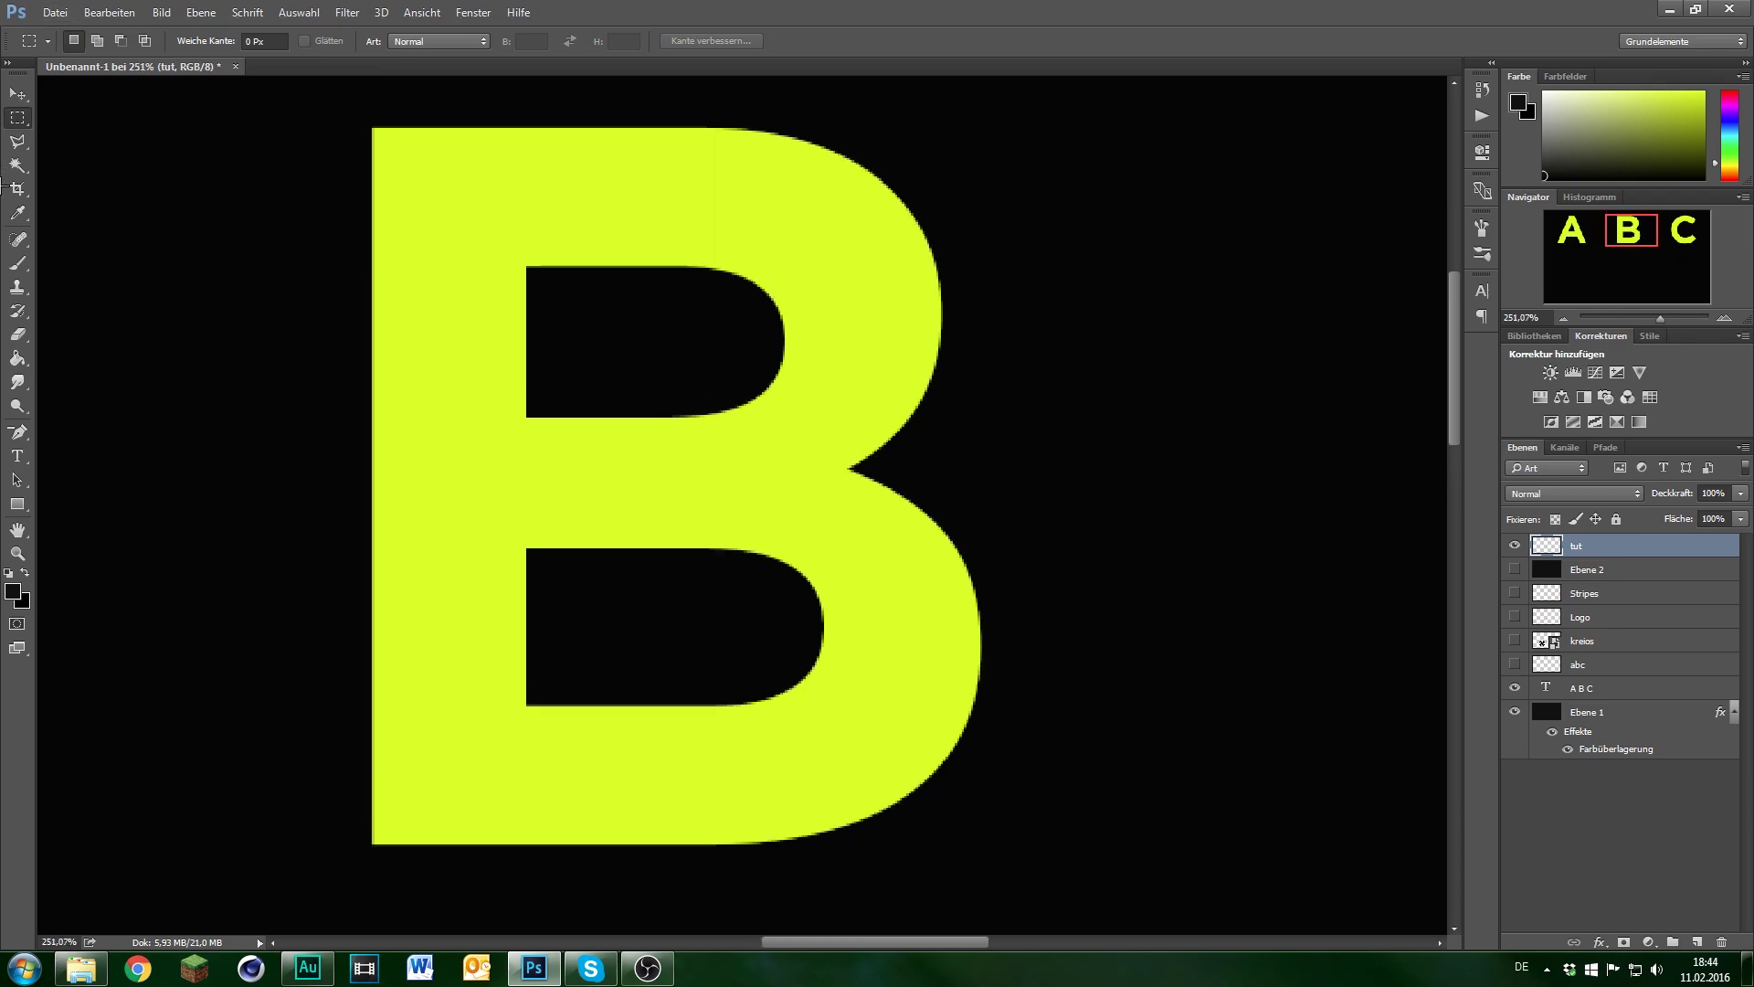
- With the Pen Tool, place anchors at the B's bottom-left, bottom edge, notch and top edge, closing the path
left_click(18, 431)
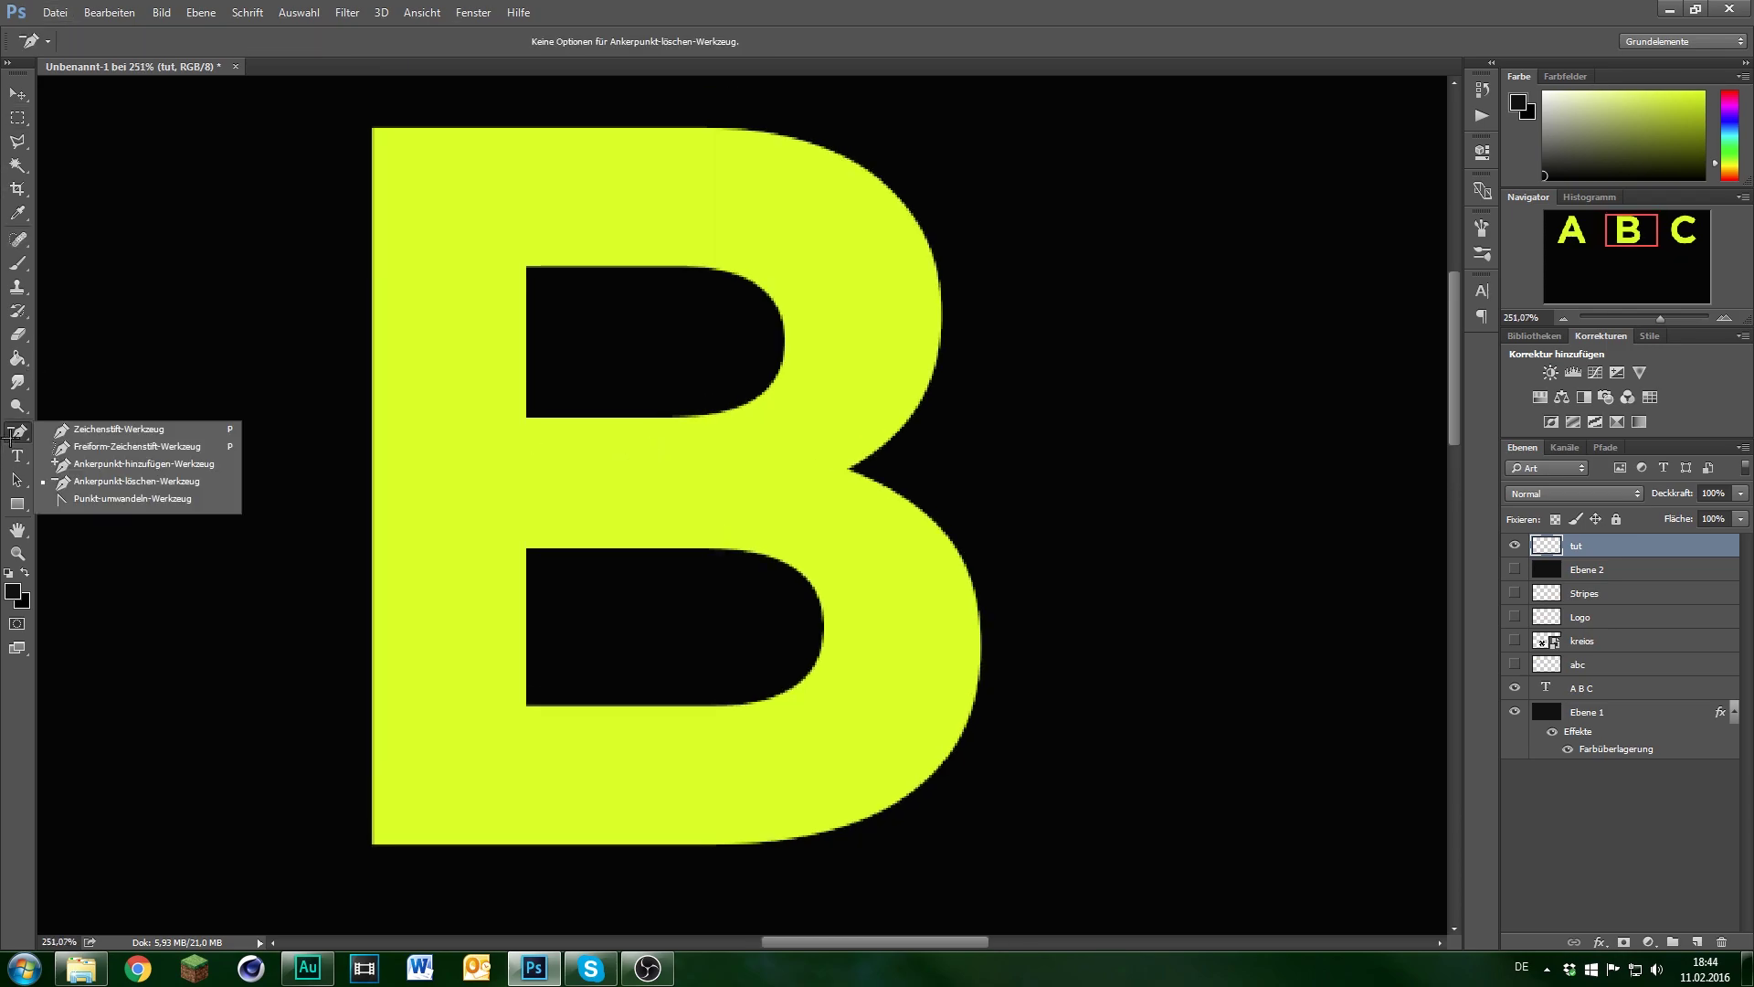
left_click(138, 431)
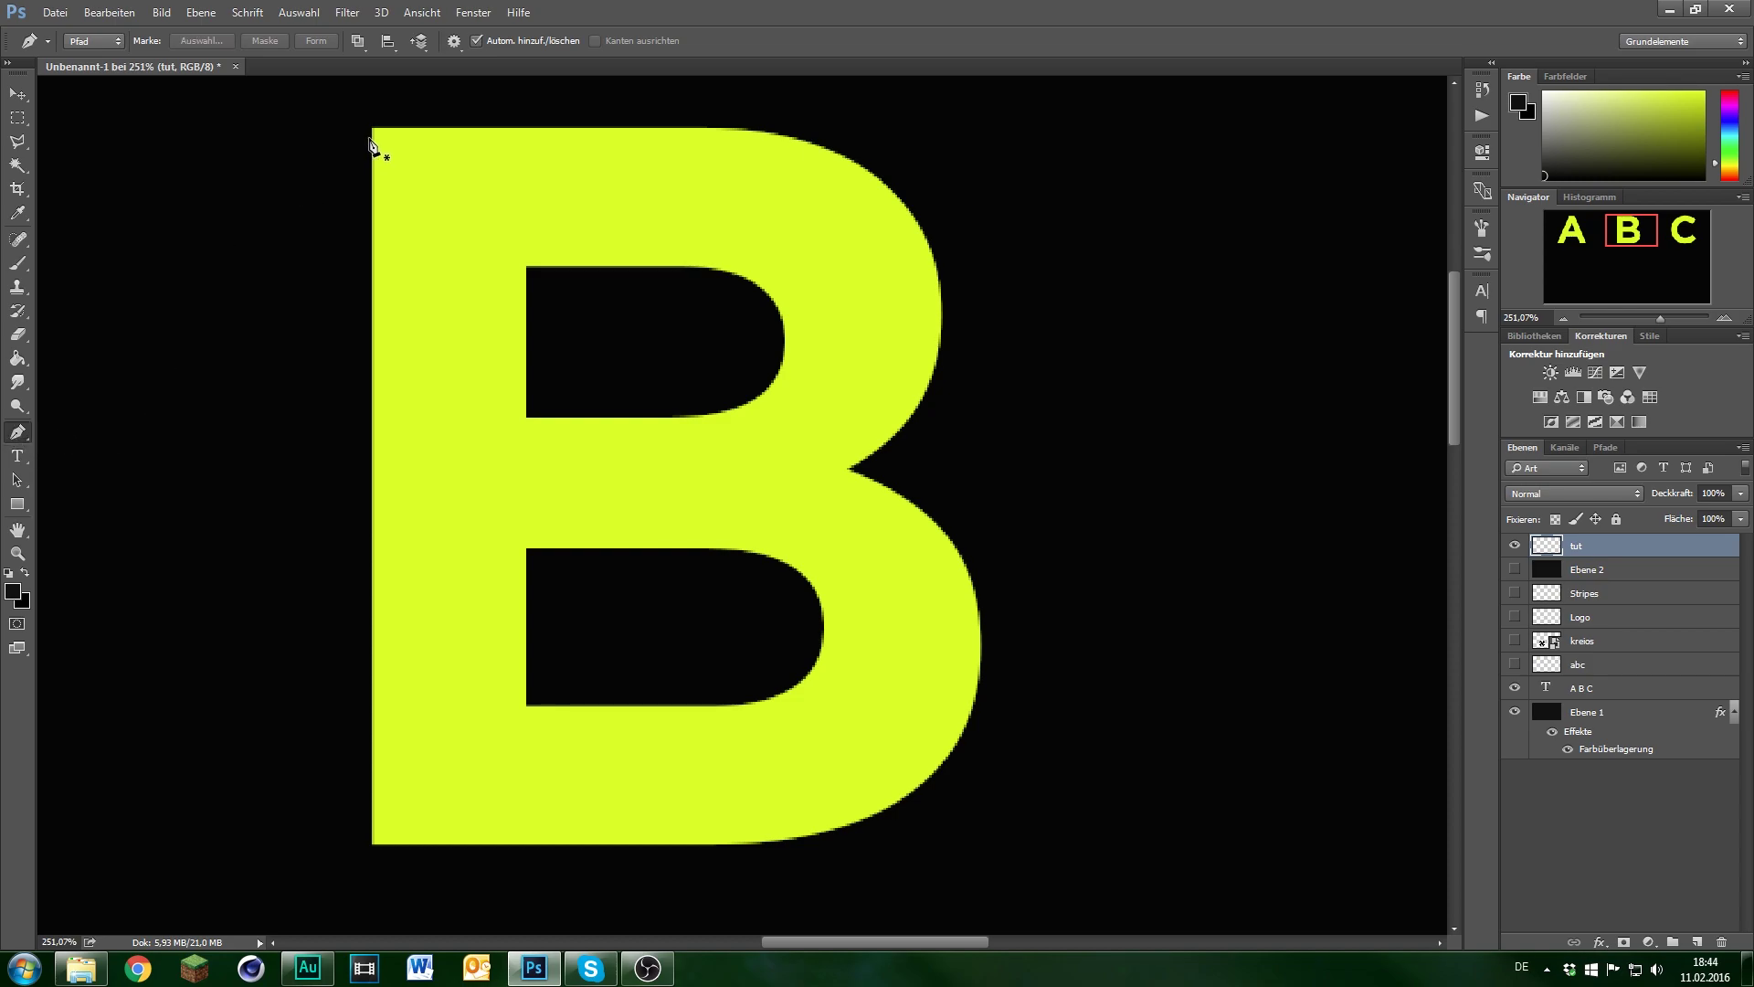
left_click(372, 845)
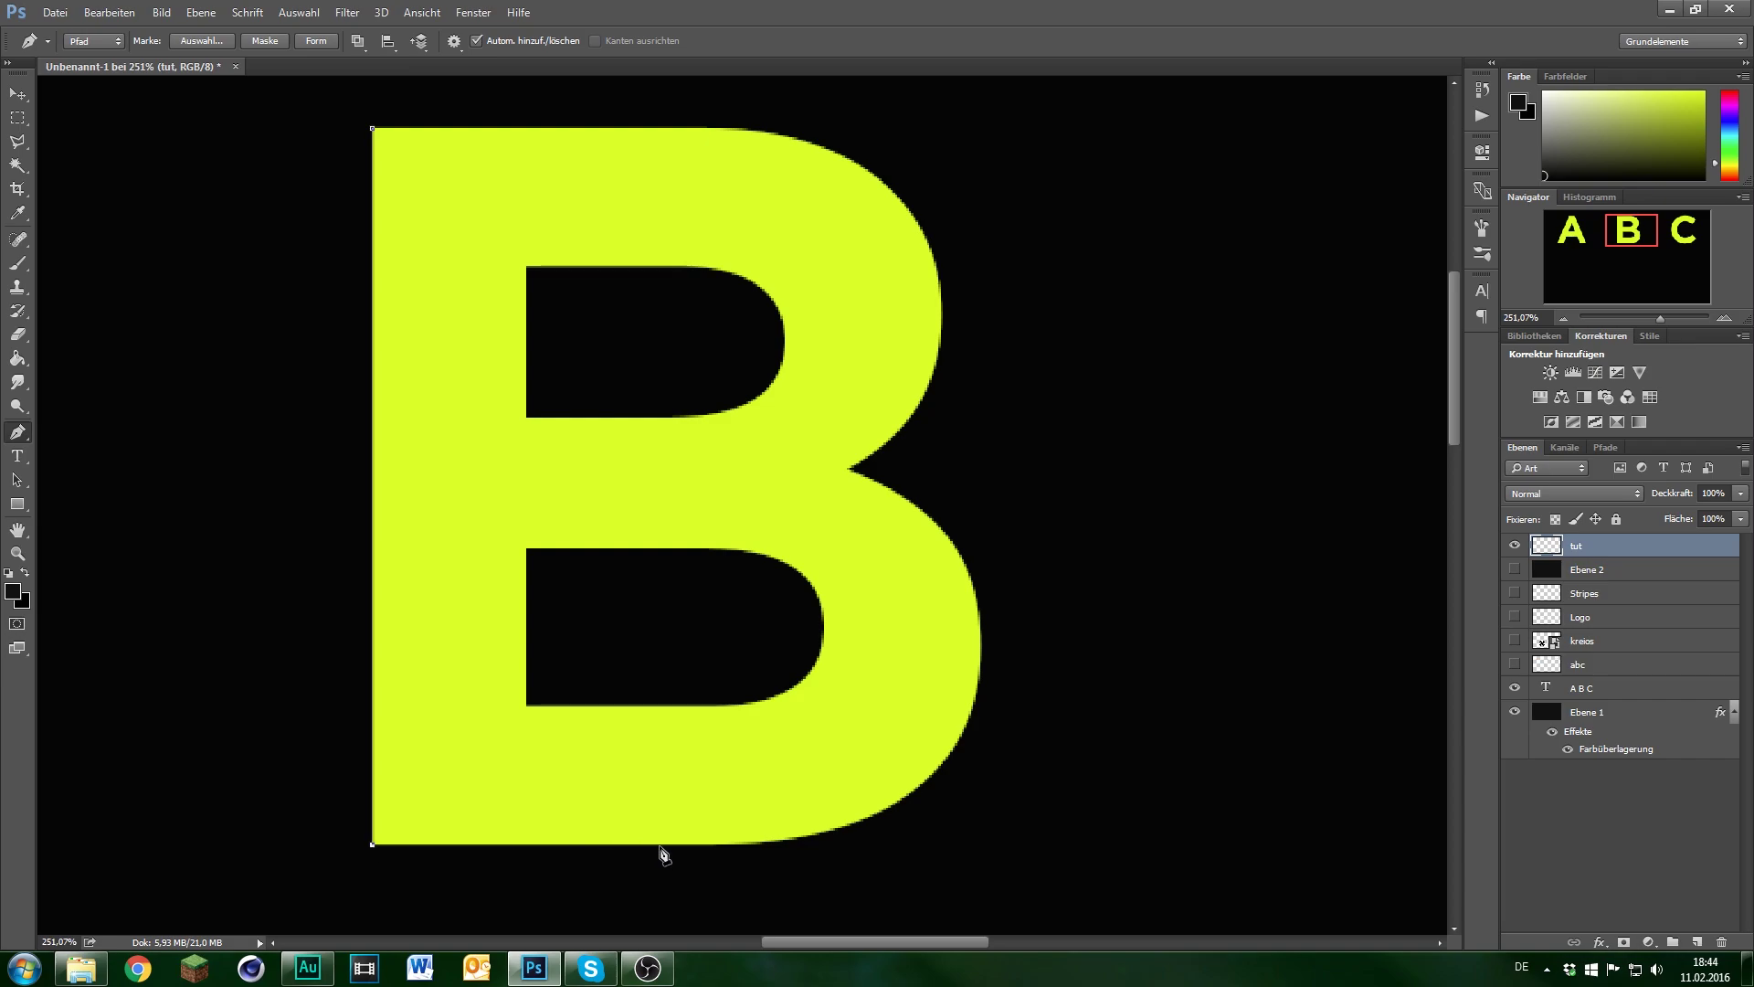
left_click(659, 845)
left_click(848, 470)
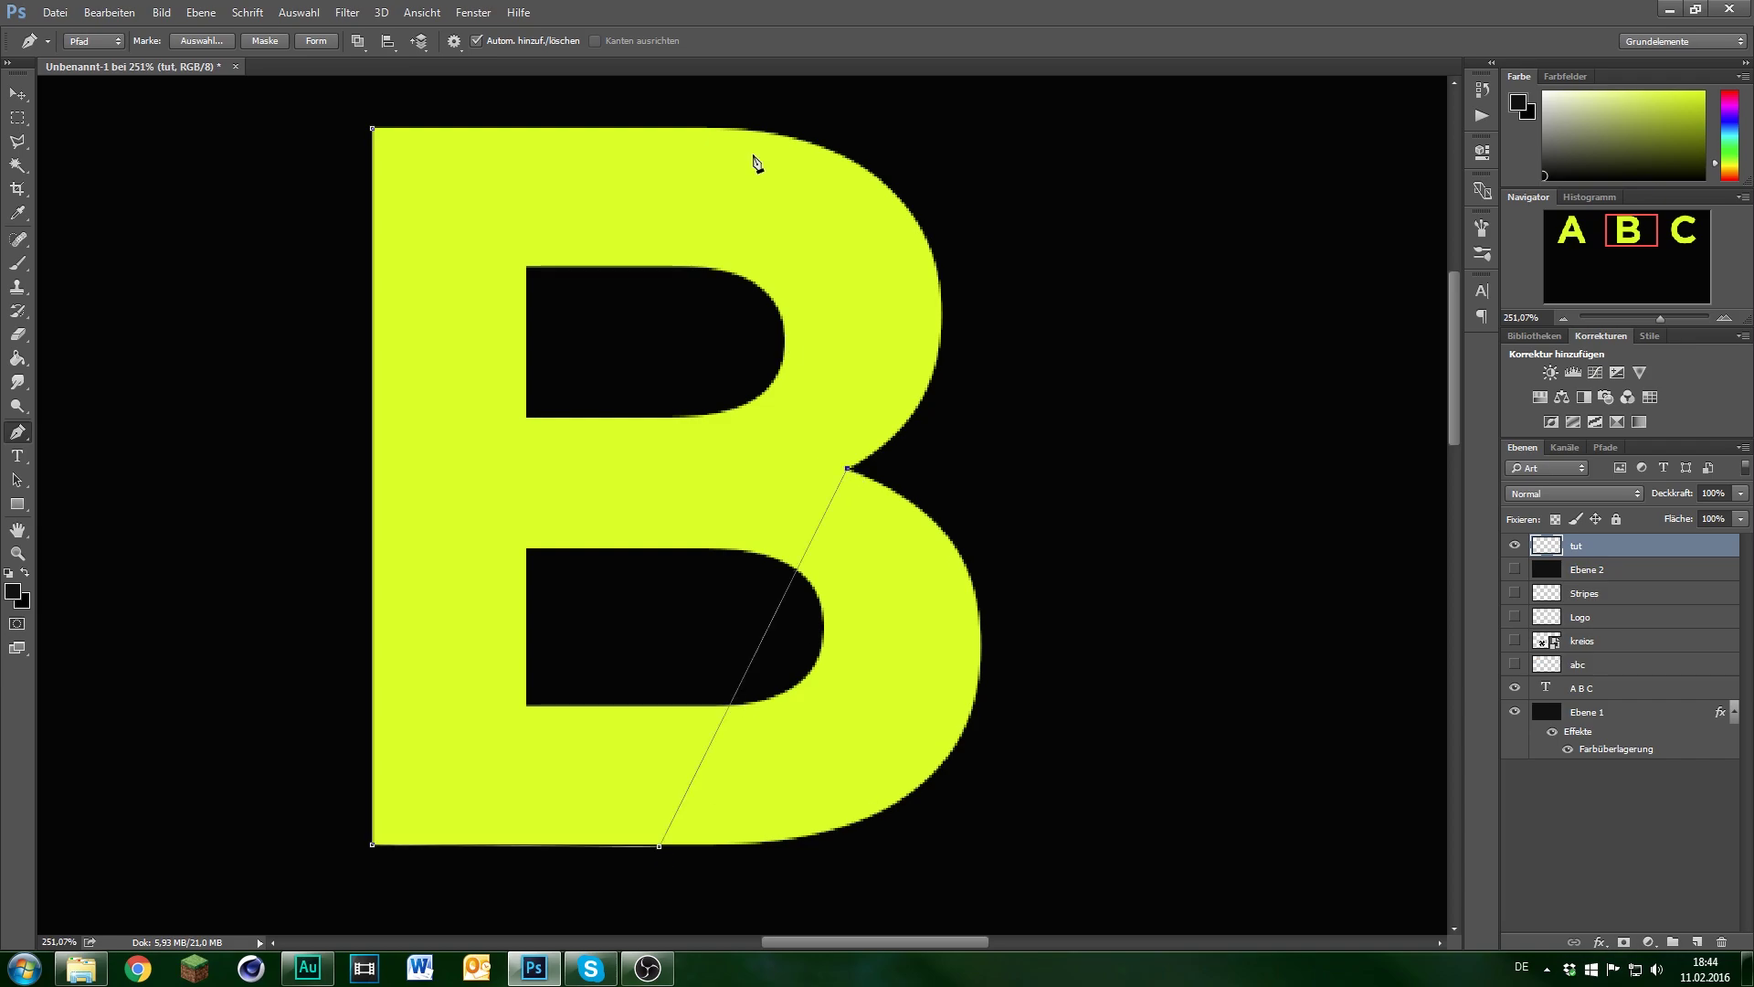
left_click(680, 129)
left_click(372, 129)
scroll(859, 474, "down", 2)
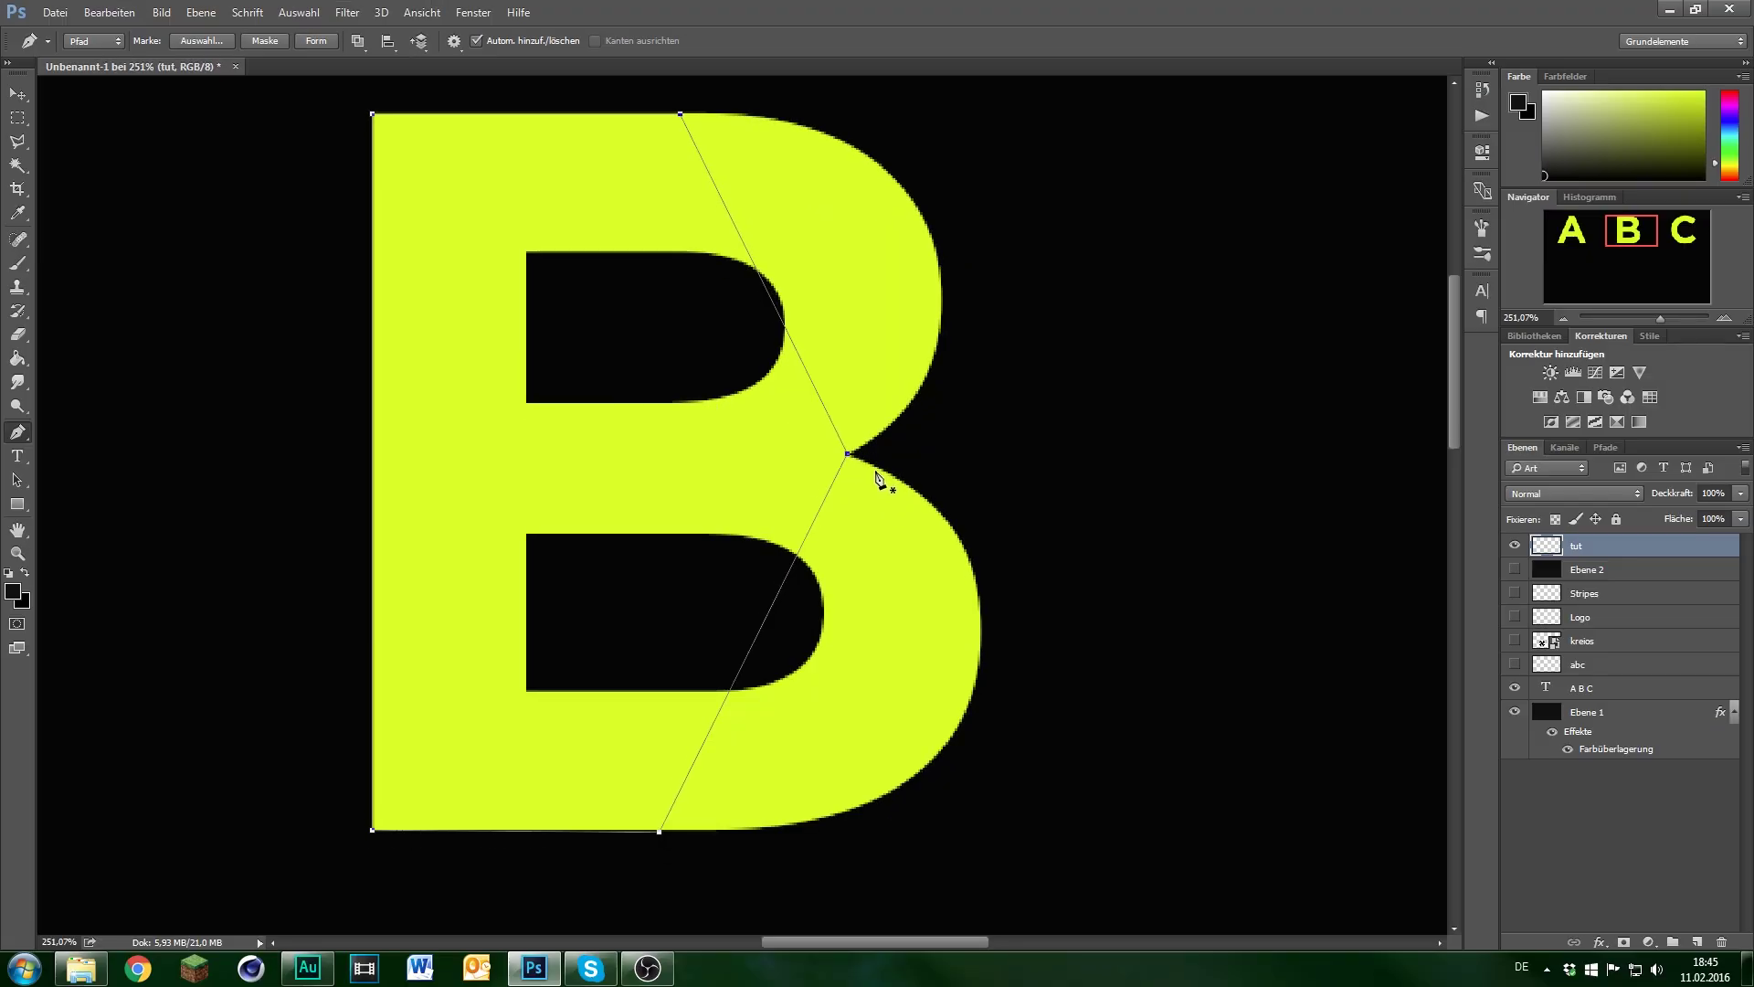
scroll(856, 461, "up", 1)
left_click(848, 455, "ctrl")
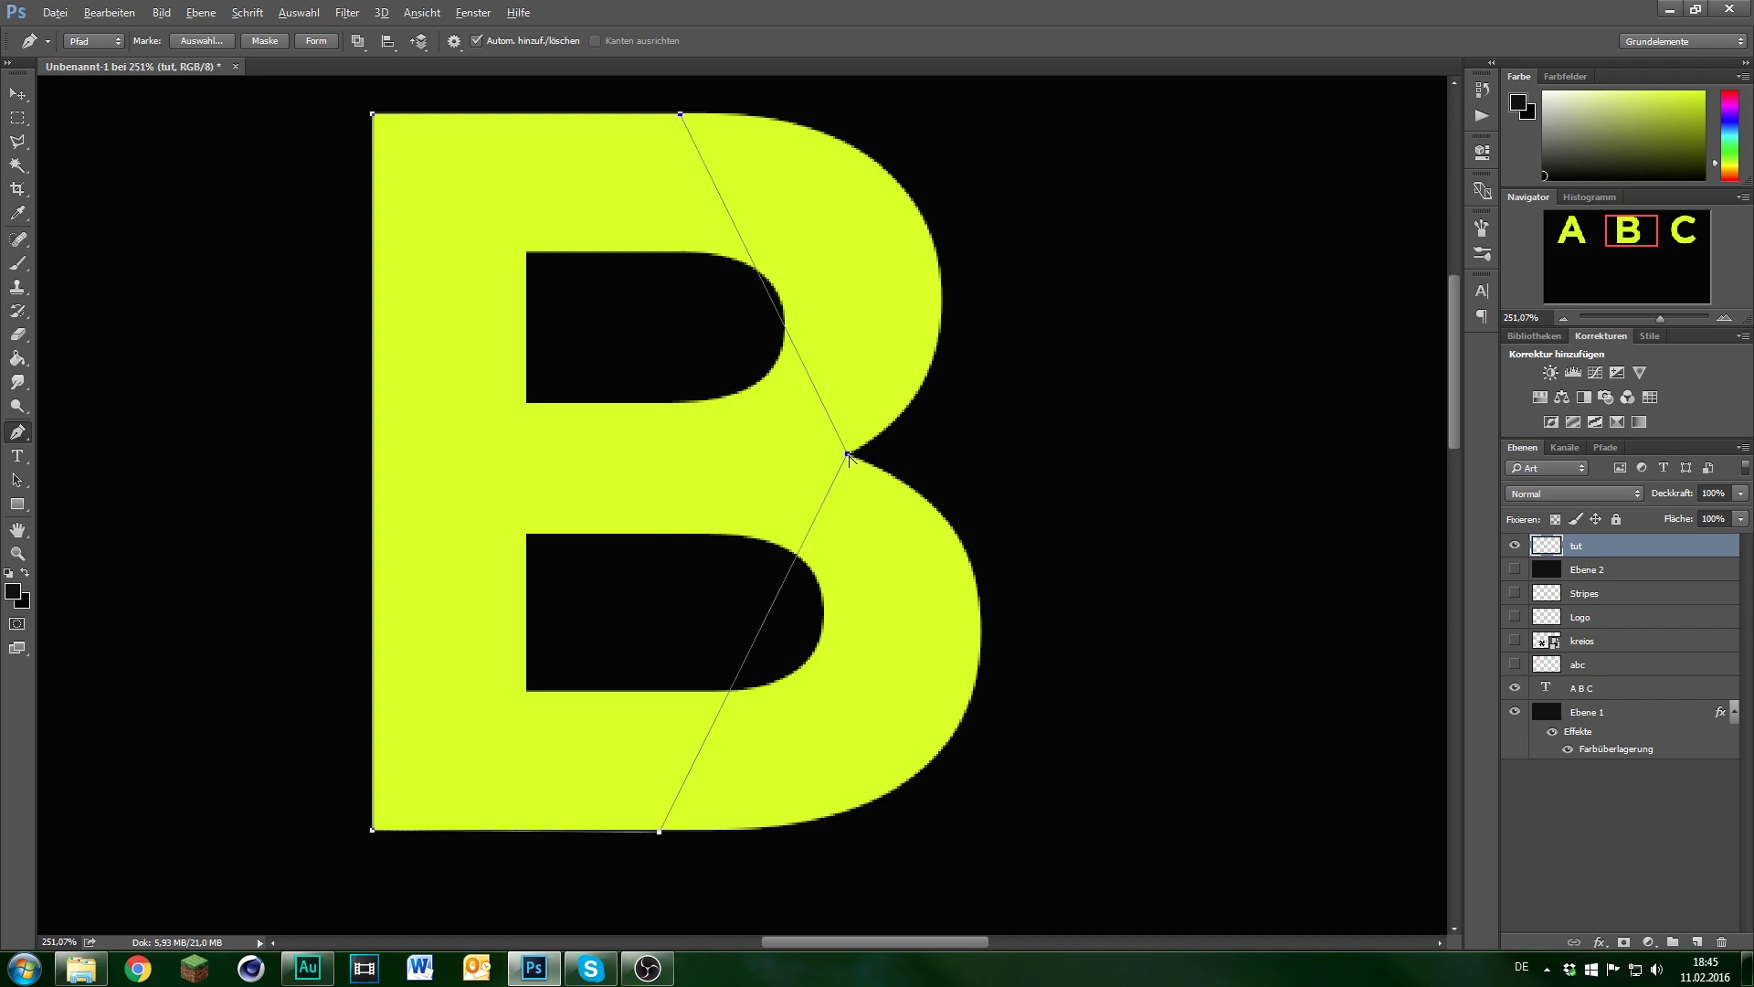
- Pull curve handles from the notch anchor and bend the top segments around the B's upper bowl
left_click_drag(848, 454, 777, 427)
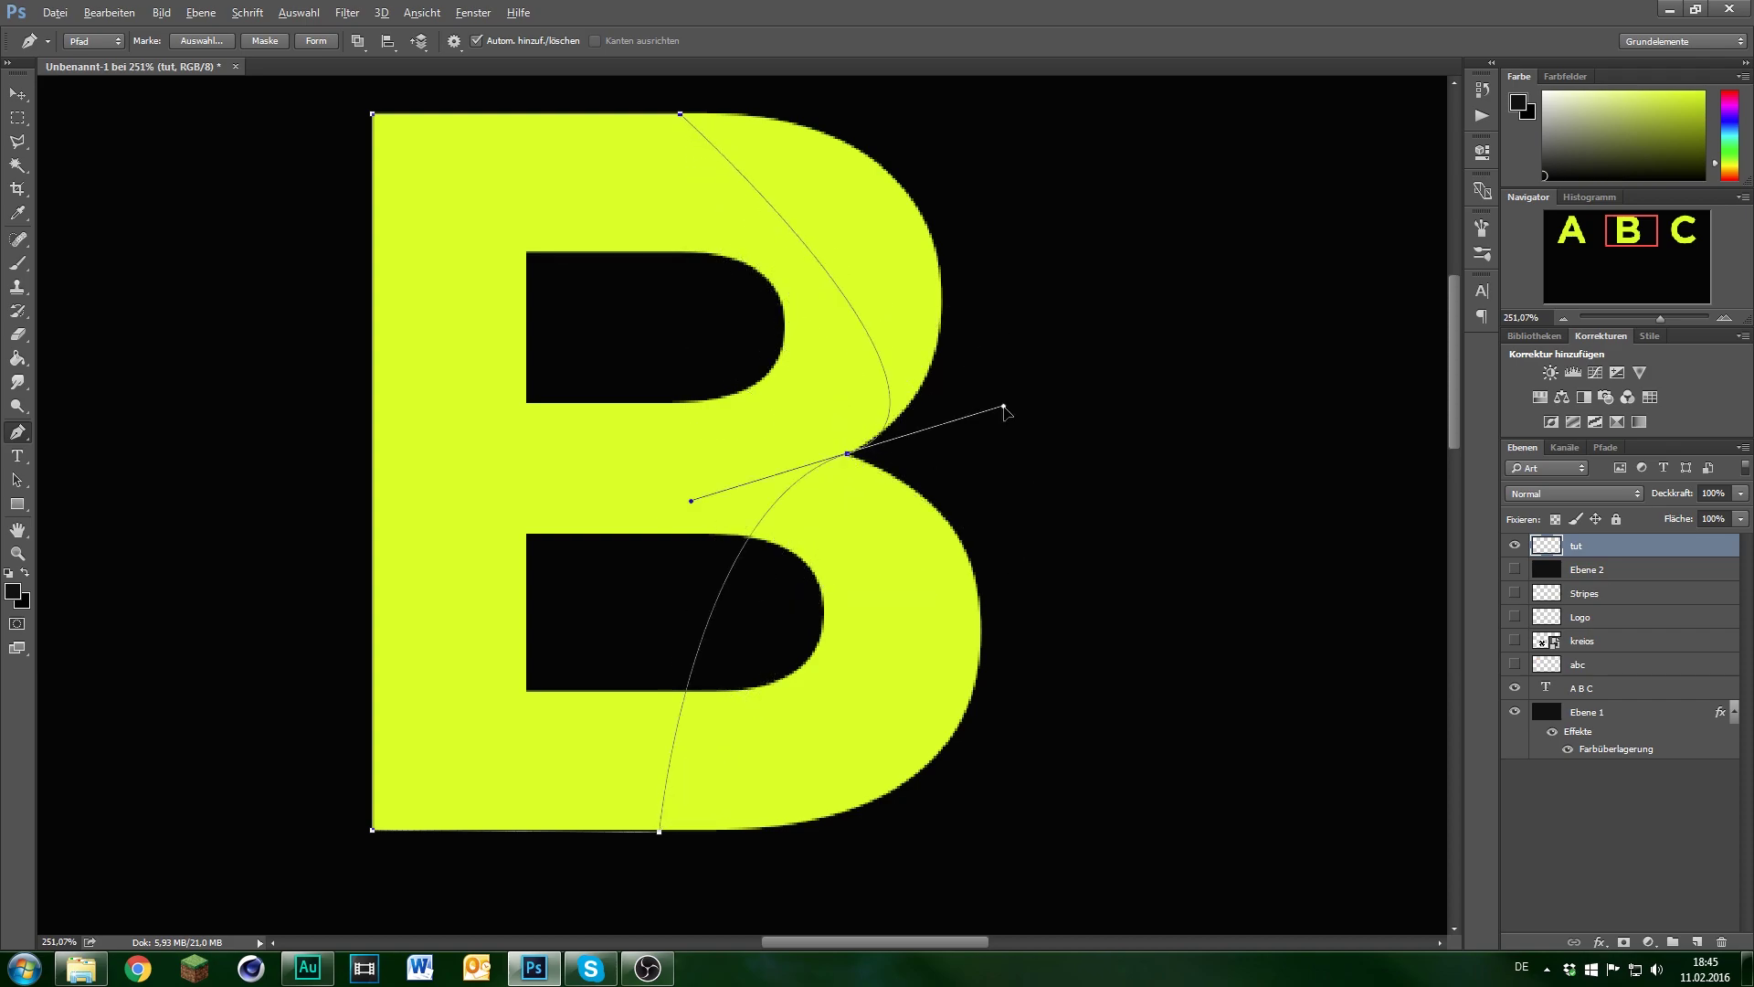
mouse_move(777, 427)
left_mouse_down()
mouse_move(914, 346)
mouse_move(961, 348)
left_mouse_up()
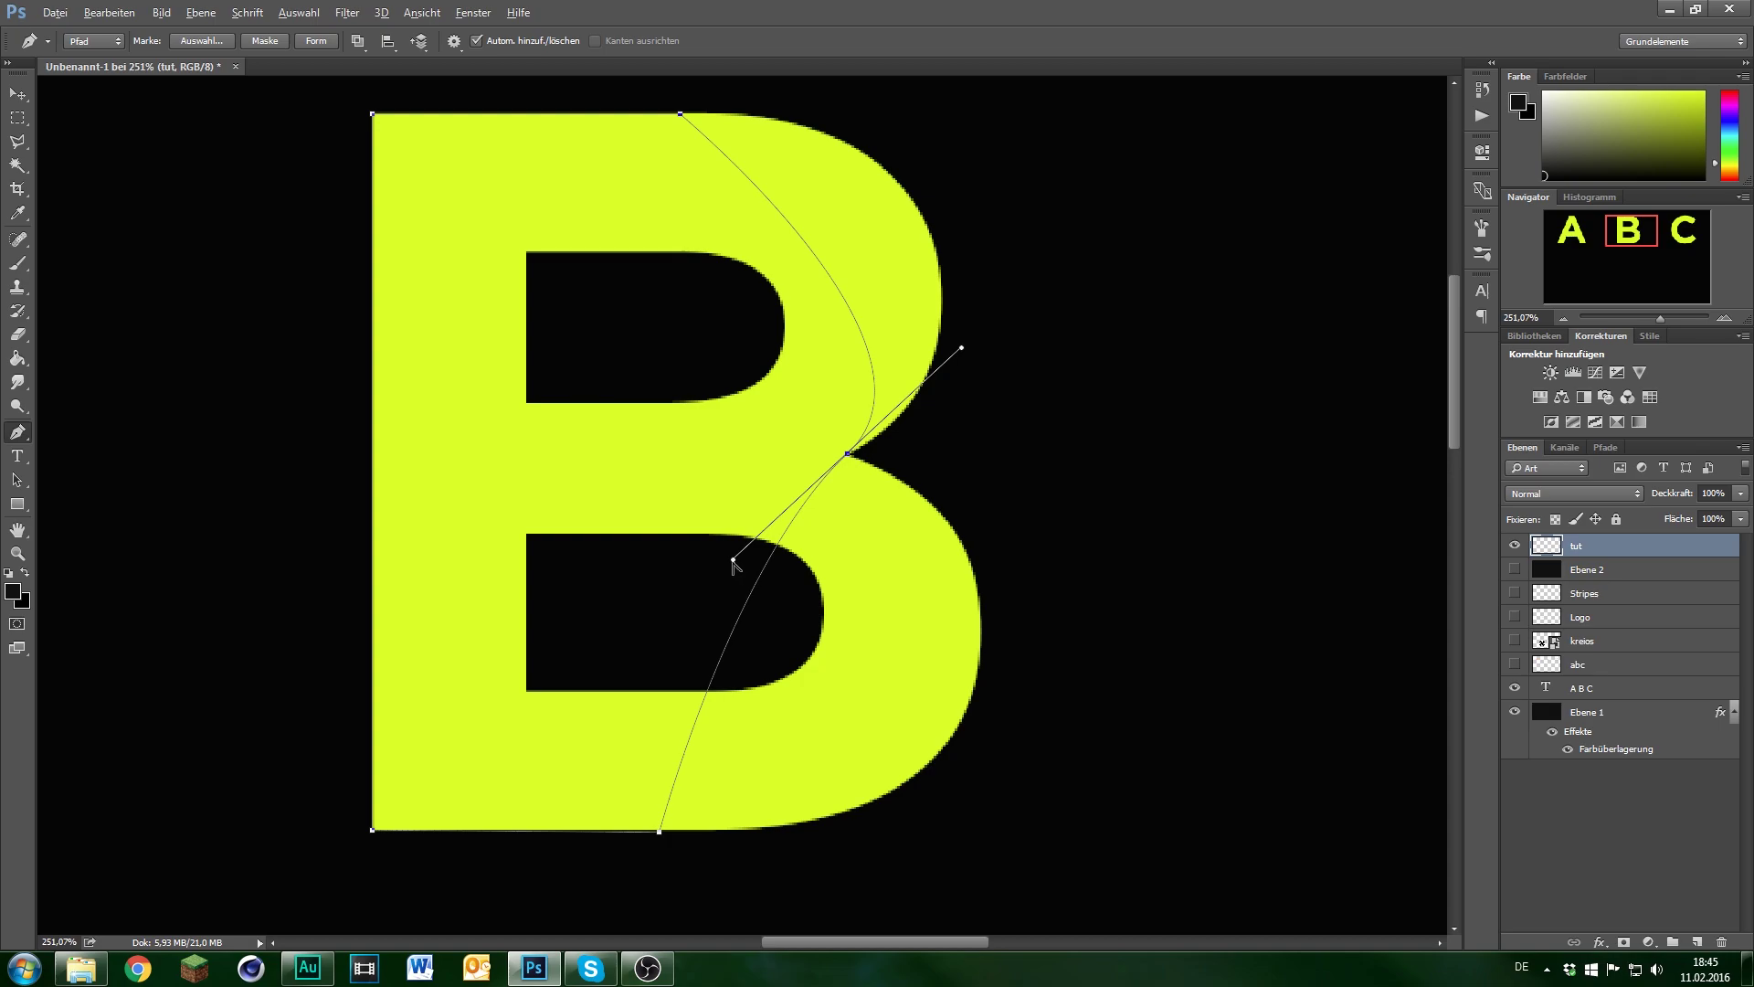
mouse_move(733, 559)
left_mouse_down()
mouse_move(1189, 625)
mouse_move(1199, 607)
left_mouse_up()
mouse_move(963, 348)
left_mouse_down()
mouse_move(1045, 291)
mouse_move(1108, 295)
left_mouse_up()
scroll(735, 223, "up", 1)
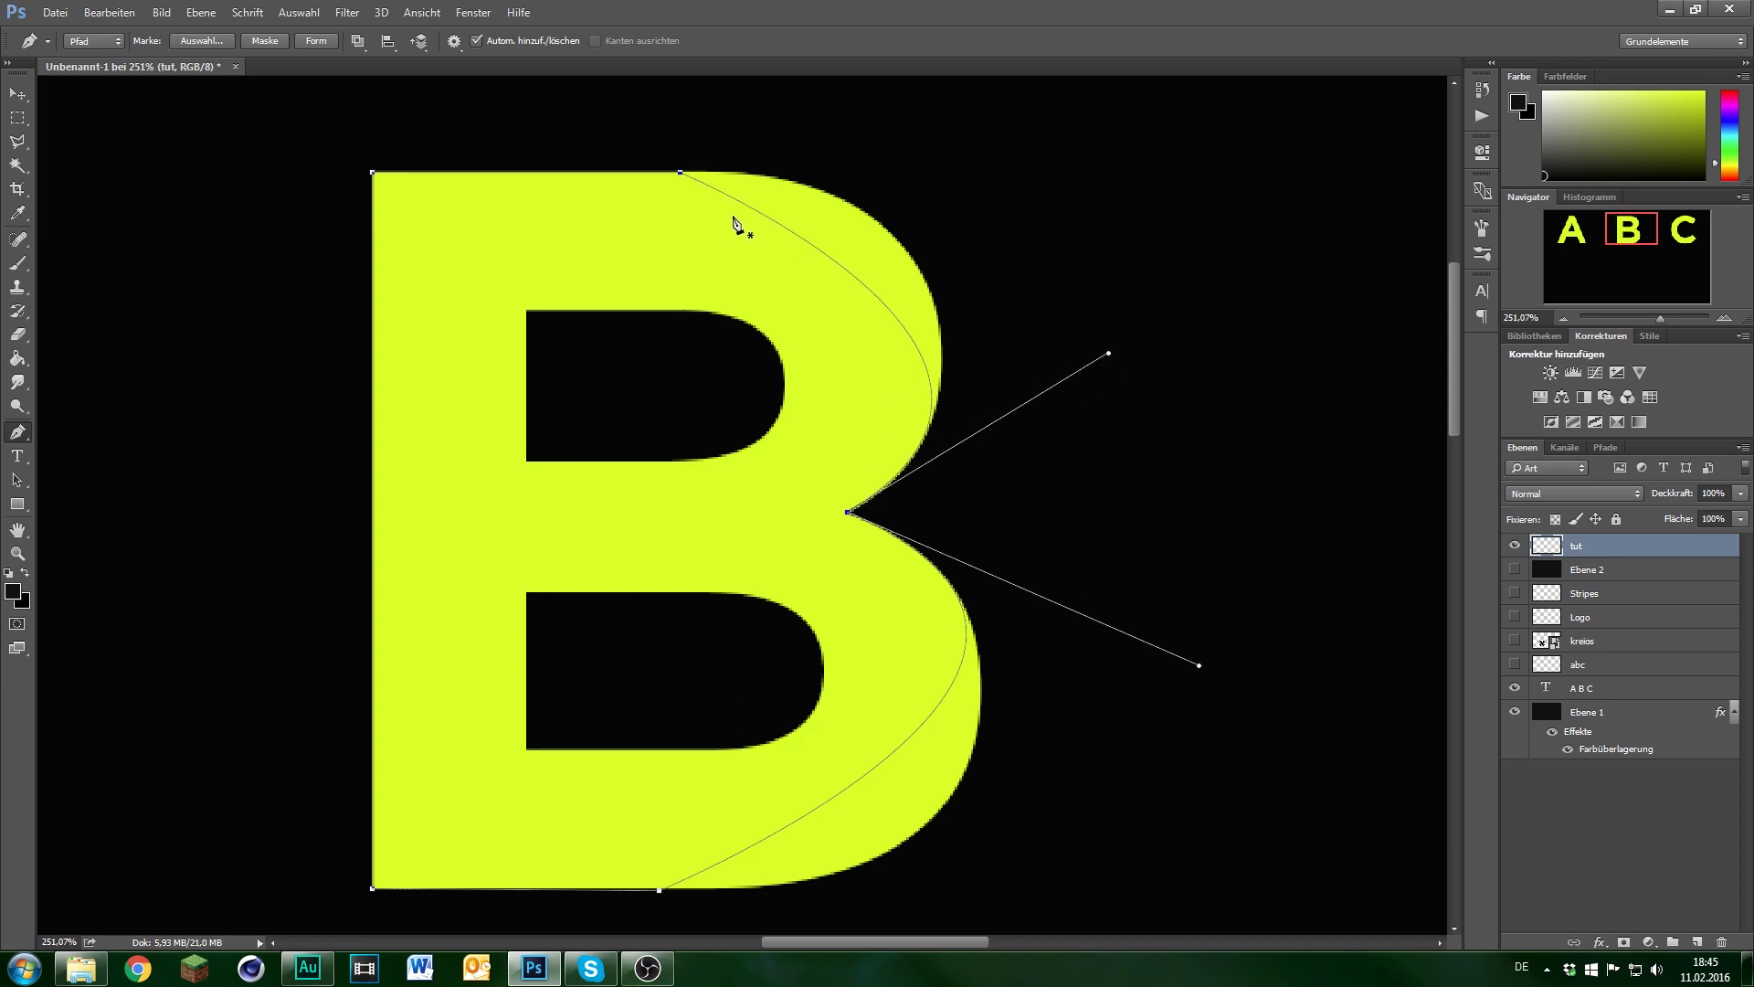
mouse_move(679, 172)
left_mouse_down()
mouse_move(652, 167)
mouse_move(866, 148)
left_mouse_up()
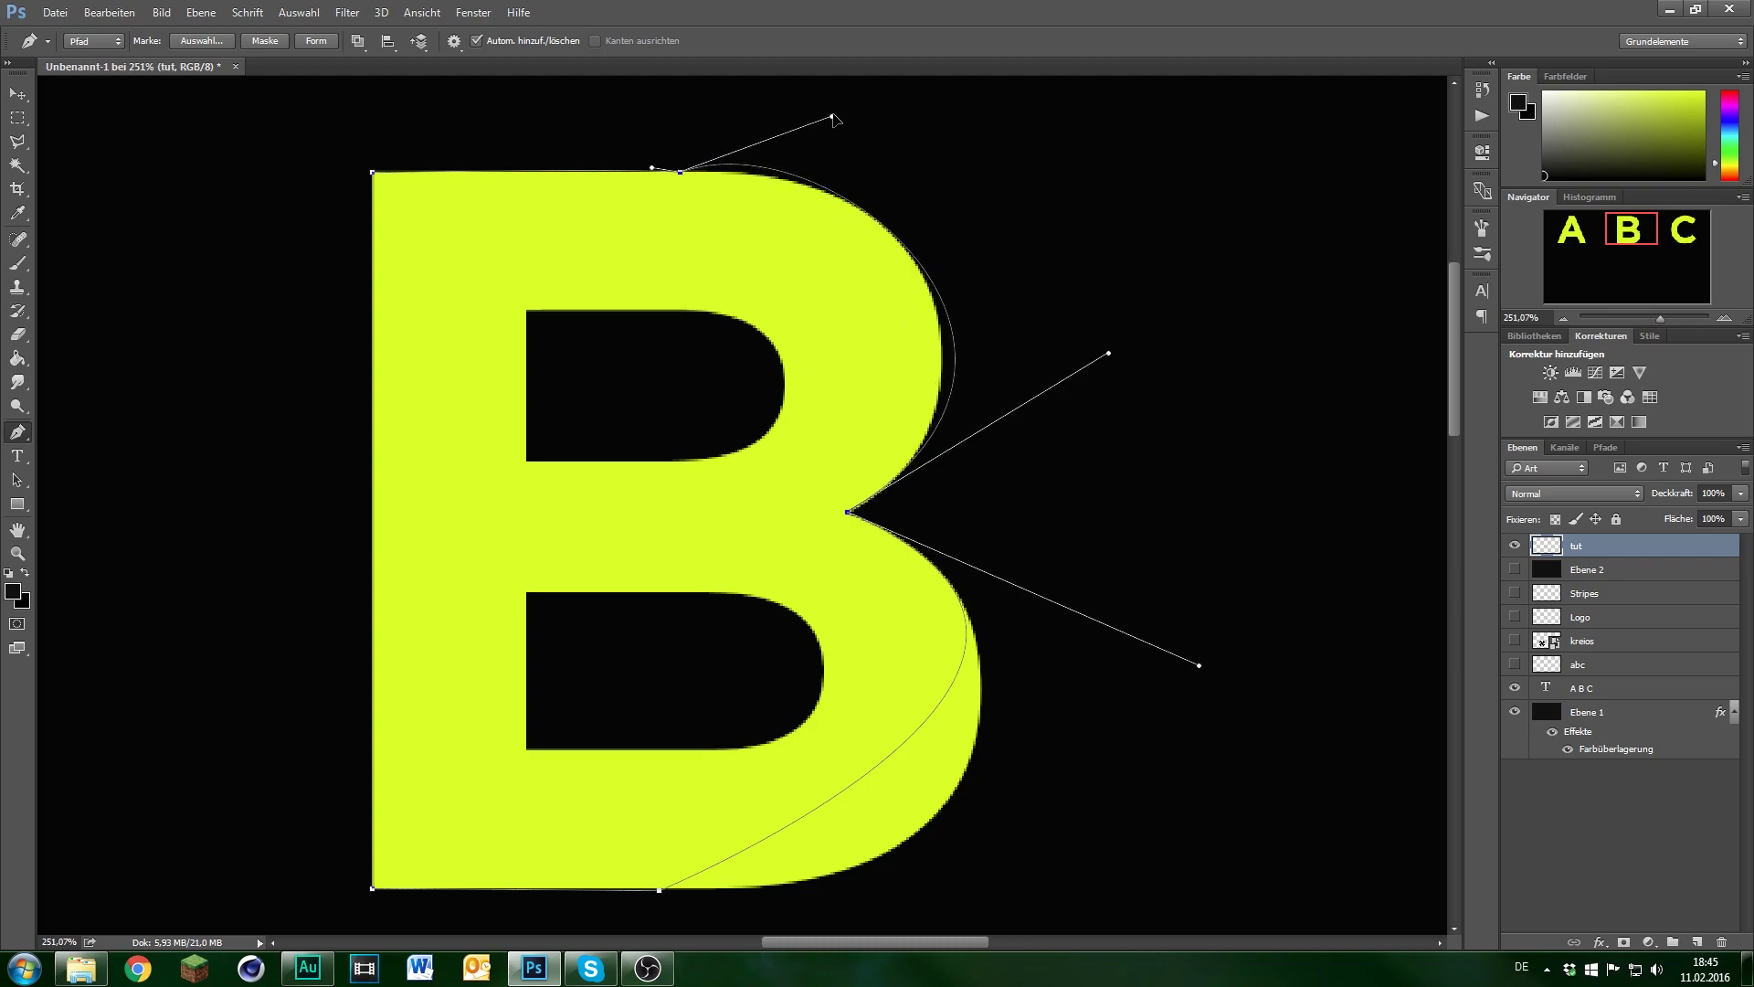
left_click_drag(1109, 352, 1074, 348)
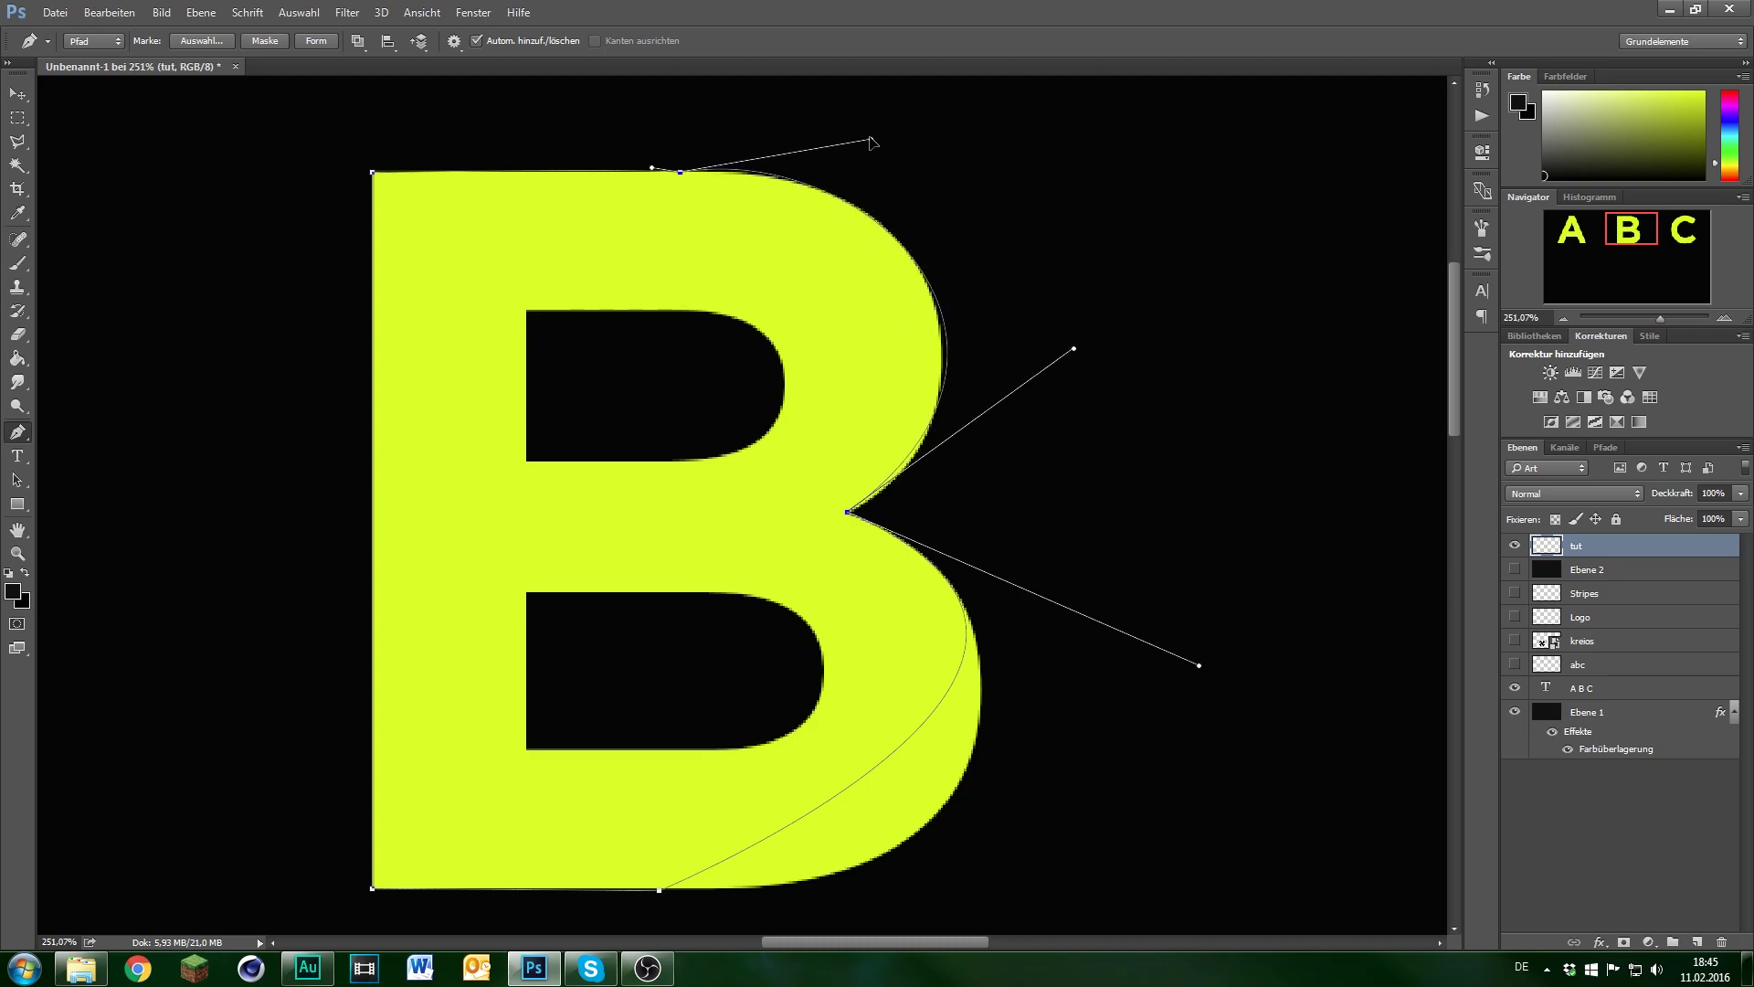
- Adjust the lower curve handles so the path hugs the B's right edge and bottom
scroll(995, 418, "down", 2)
scroll(850, 318, "down", 2)
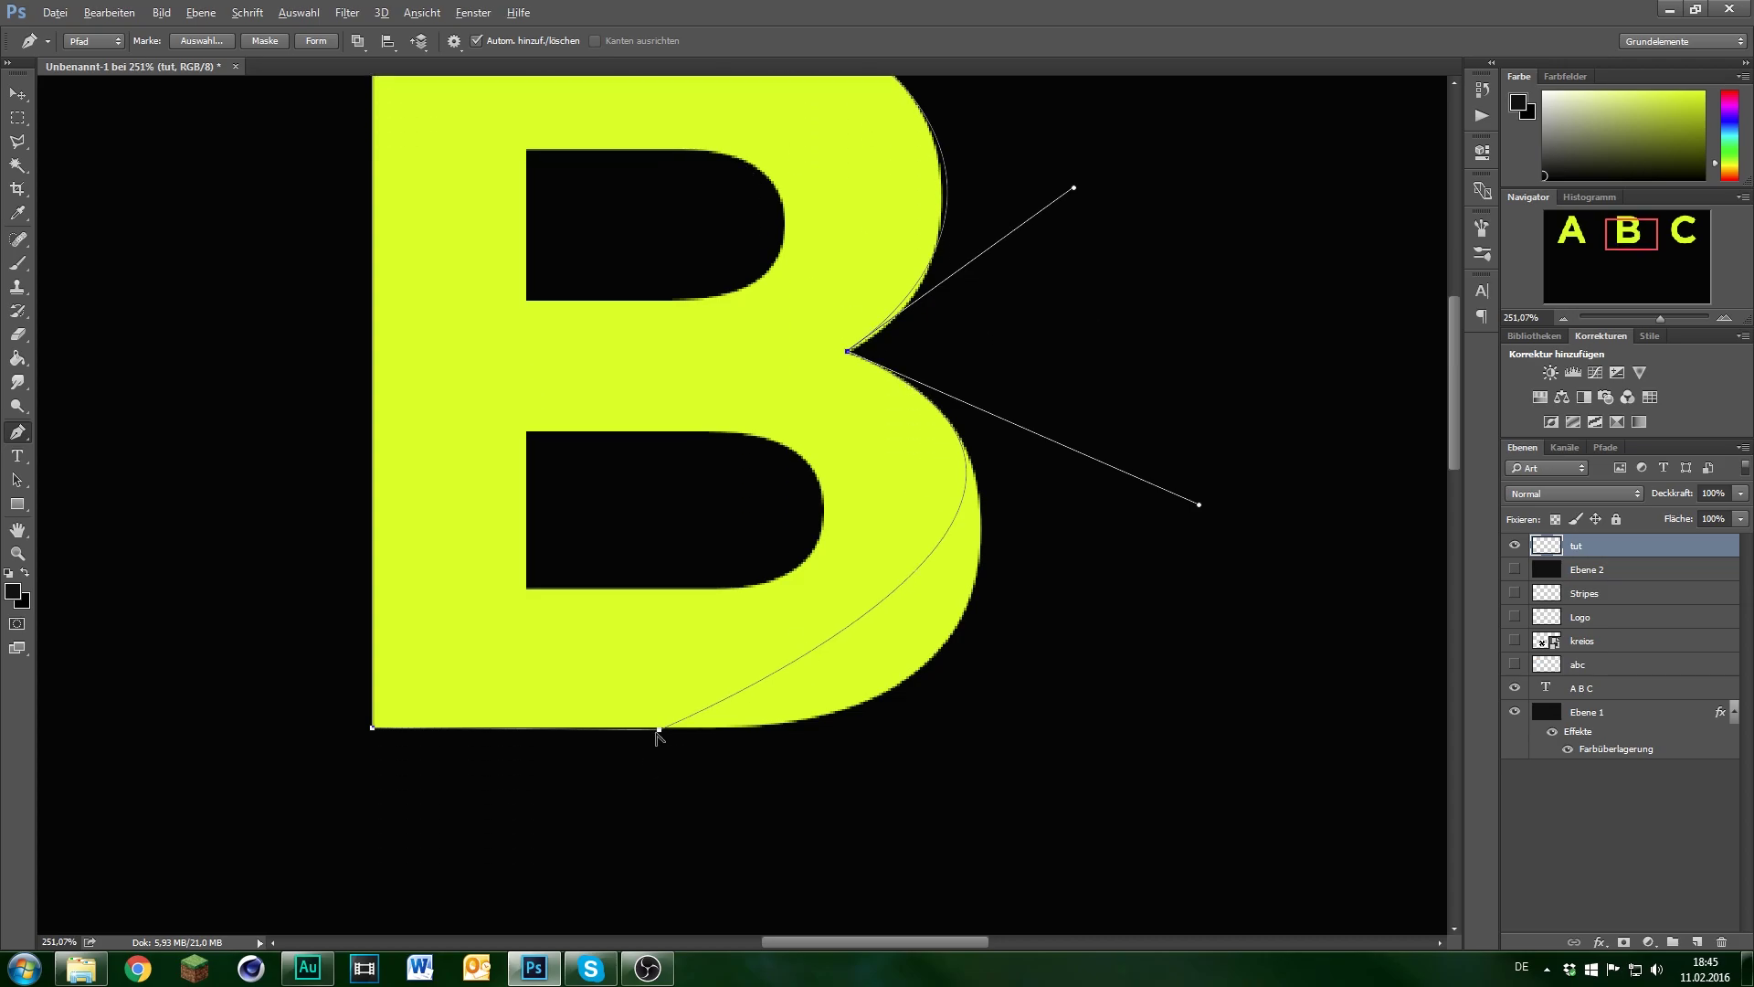
left_click_drag(659, 728, 969, 751)
left_click_drag(1197, 505, 1108, 470)
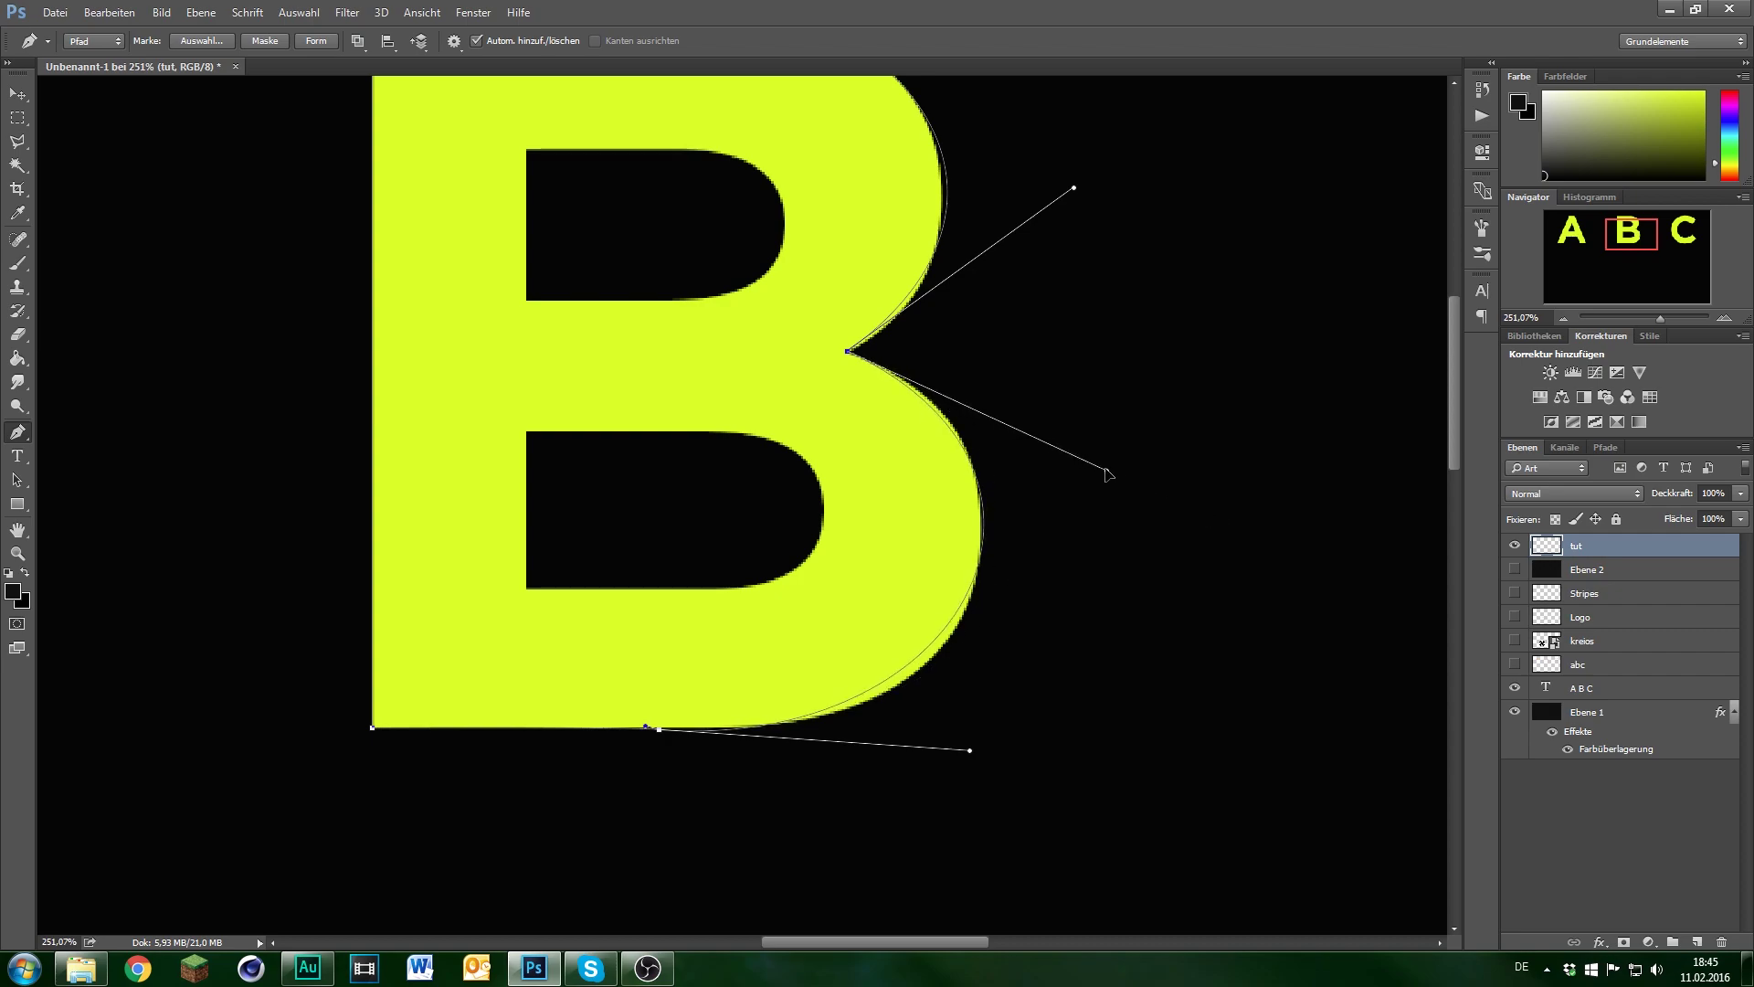
left_click_drag(969, 750, 967, 773)
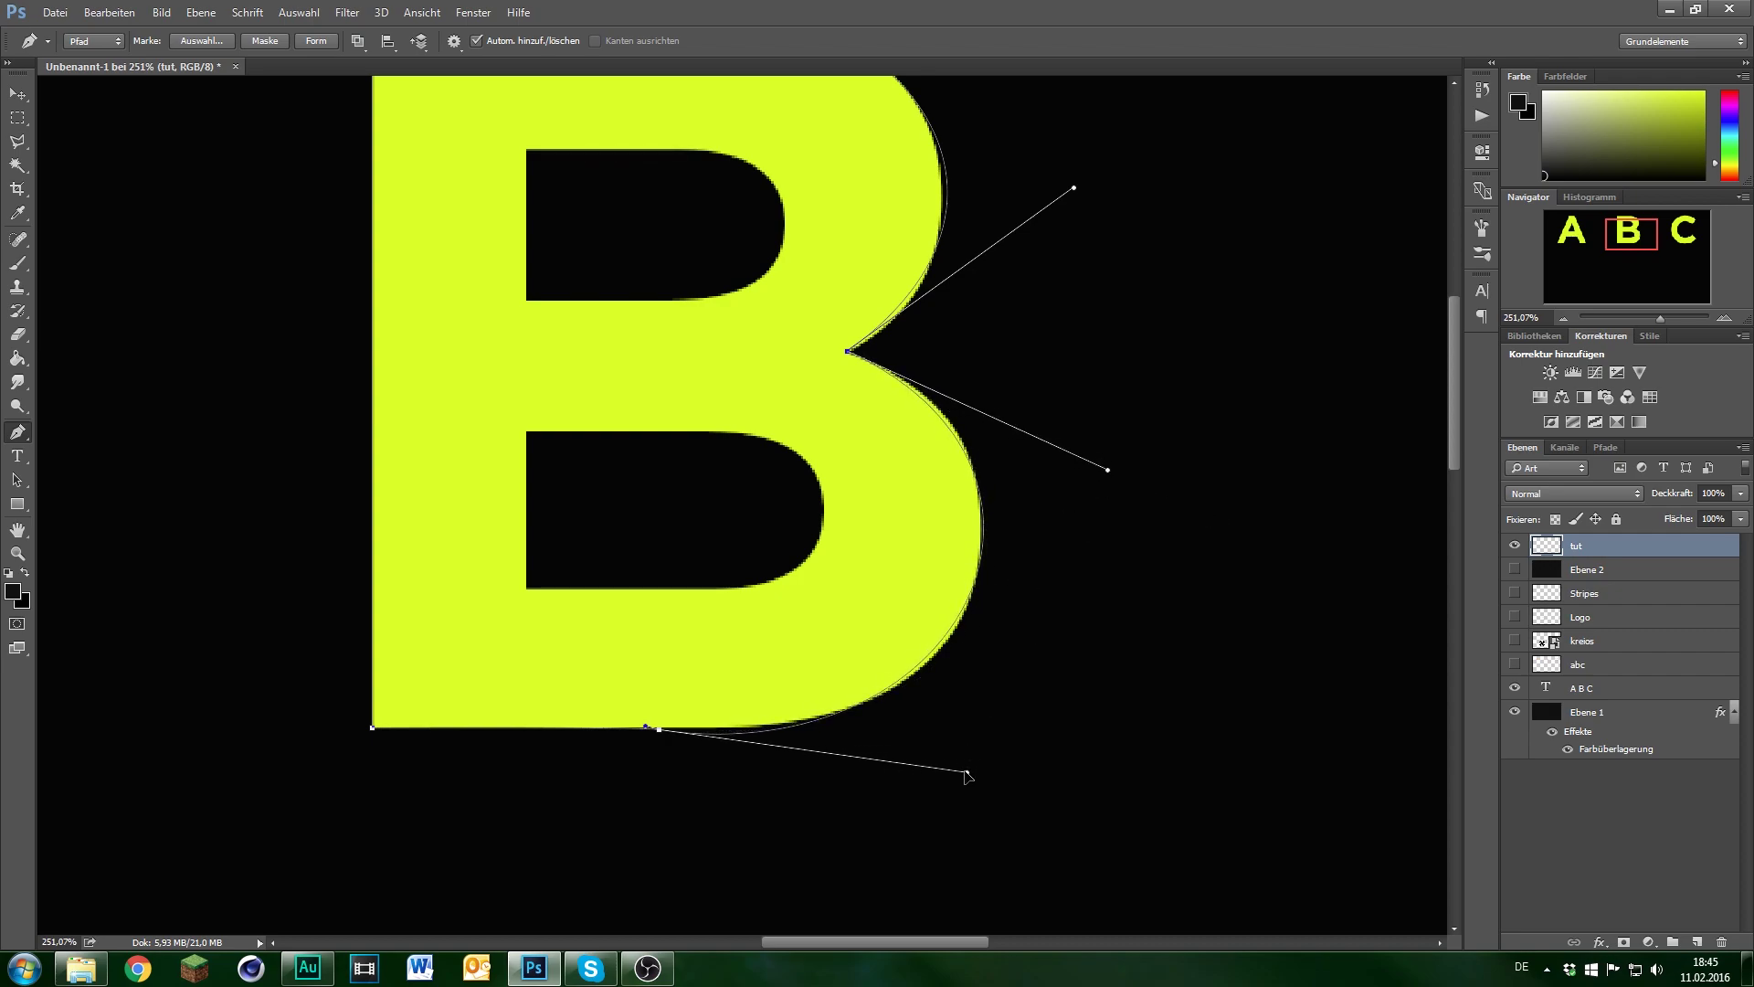
scroll(973, 603, "up", 2)
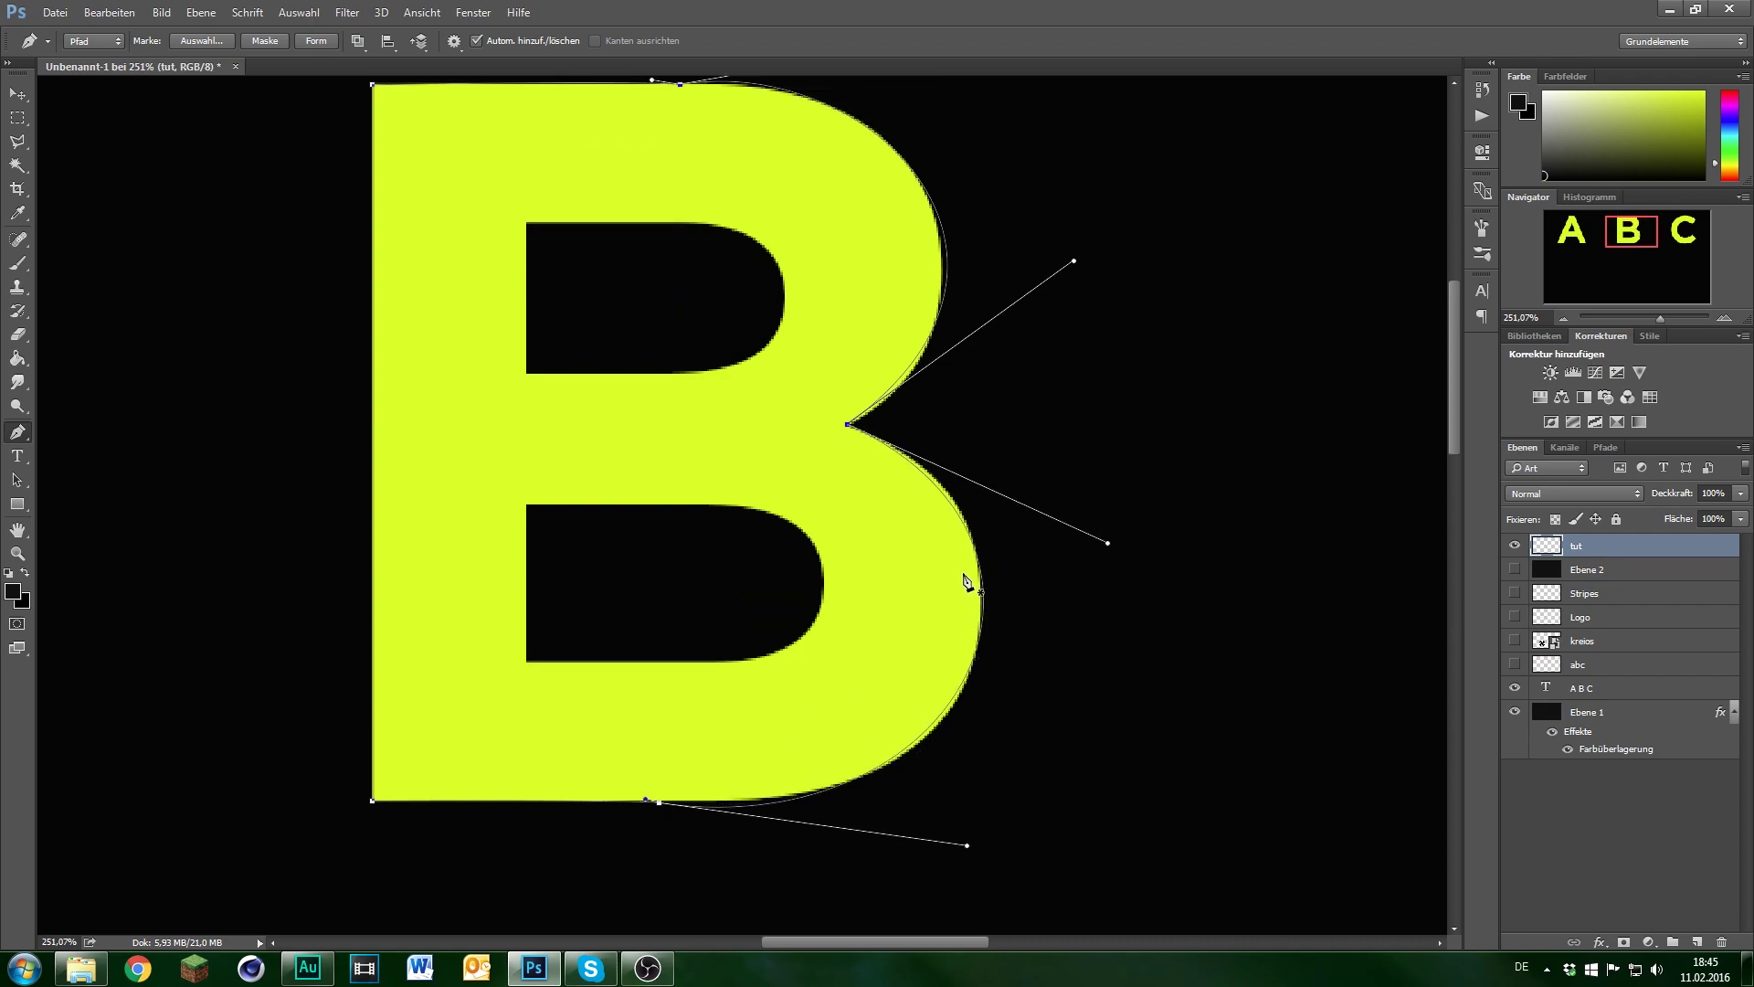
- Trace a closed path around the B's upper hole and curve its rounded right side
left_click(527, 222)
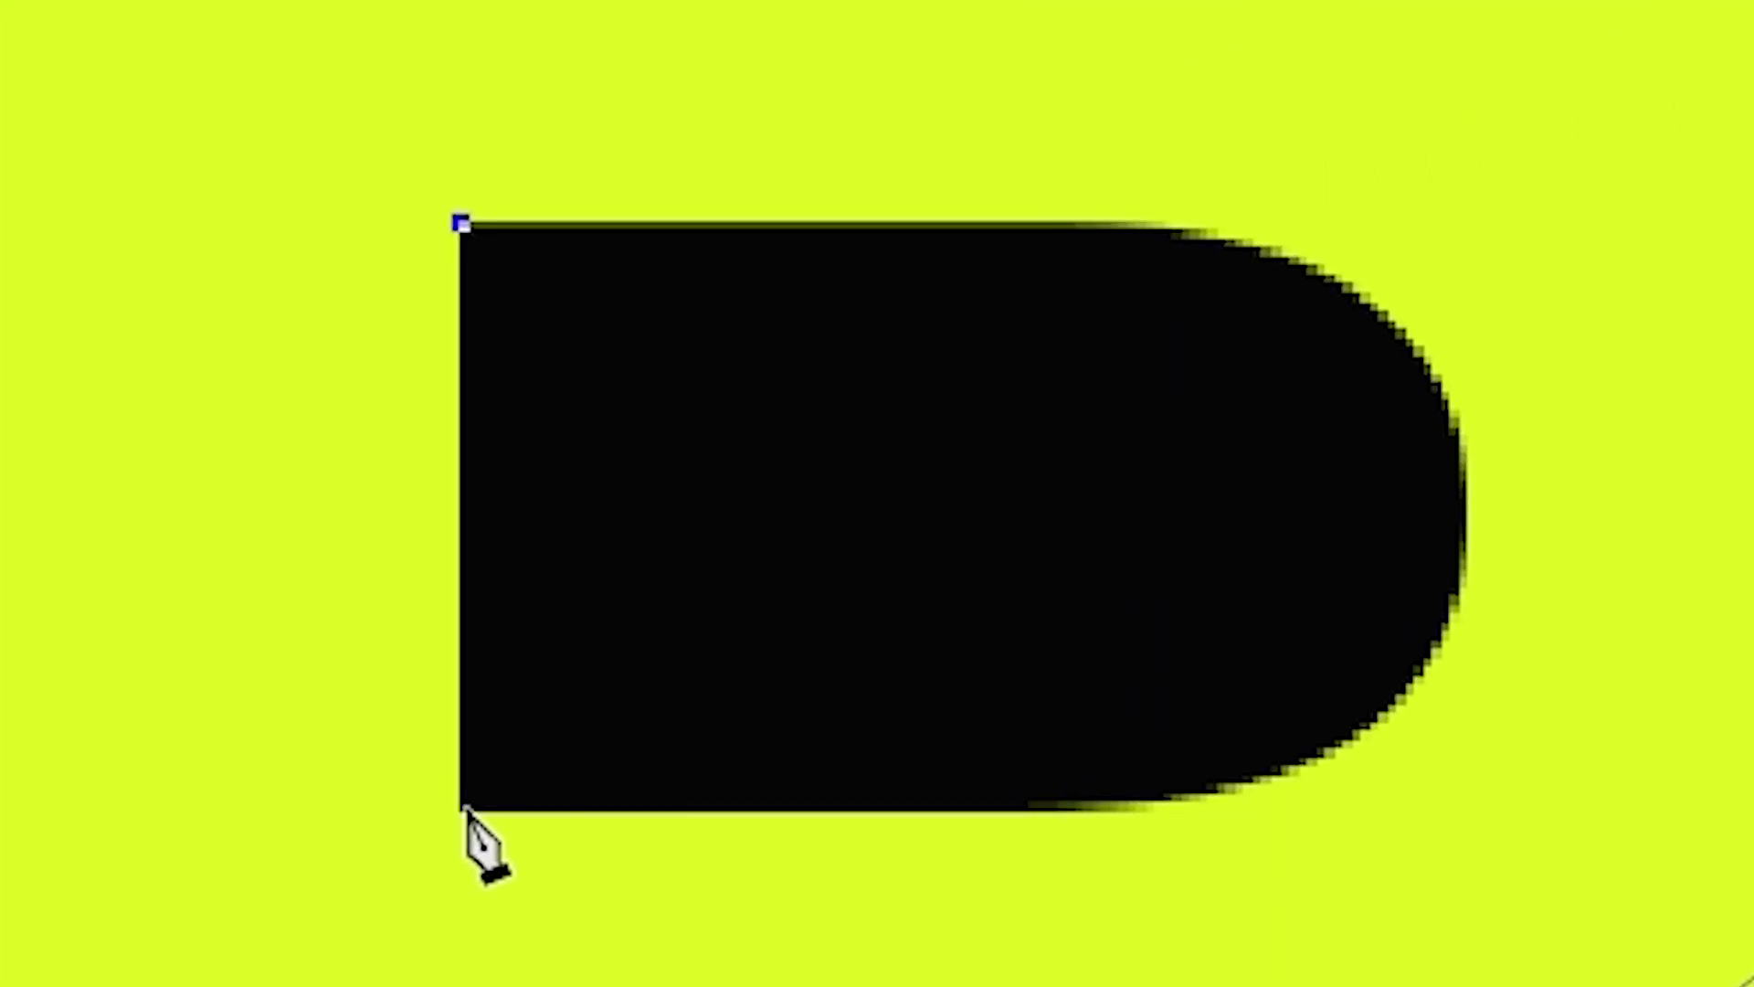
left_click(485, 641)
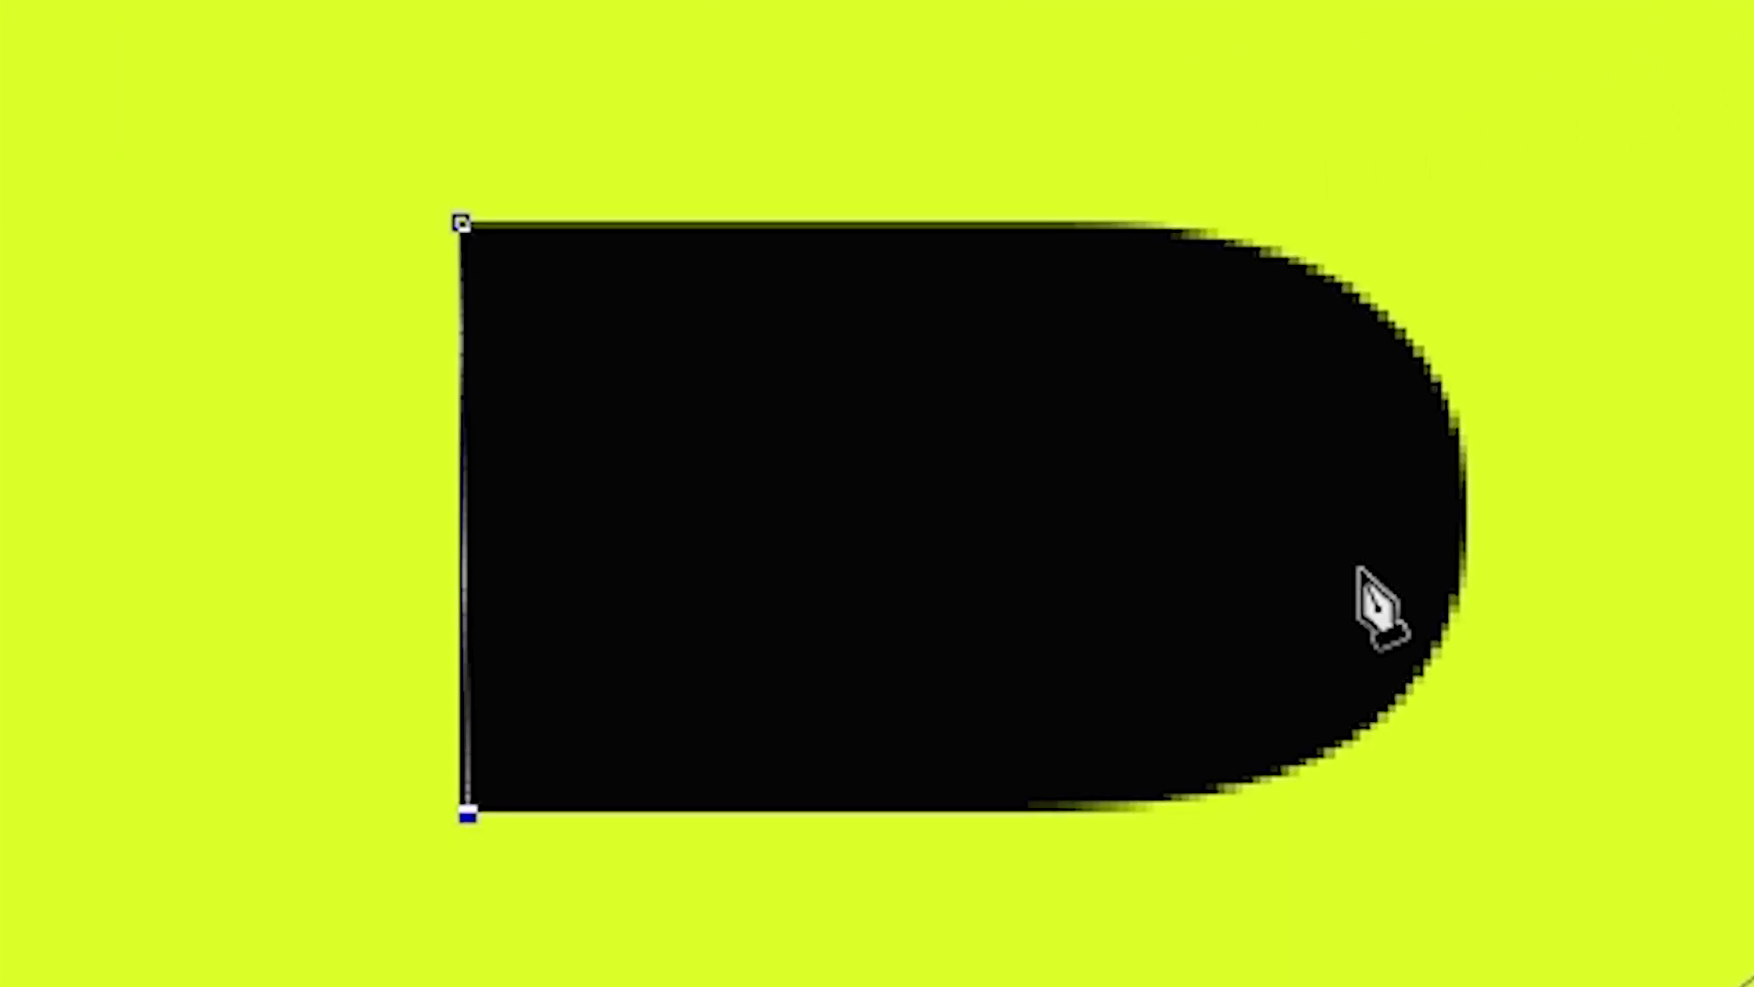
left_click(1468, 505)
left_click(461, 222)
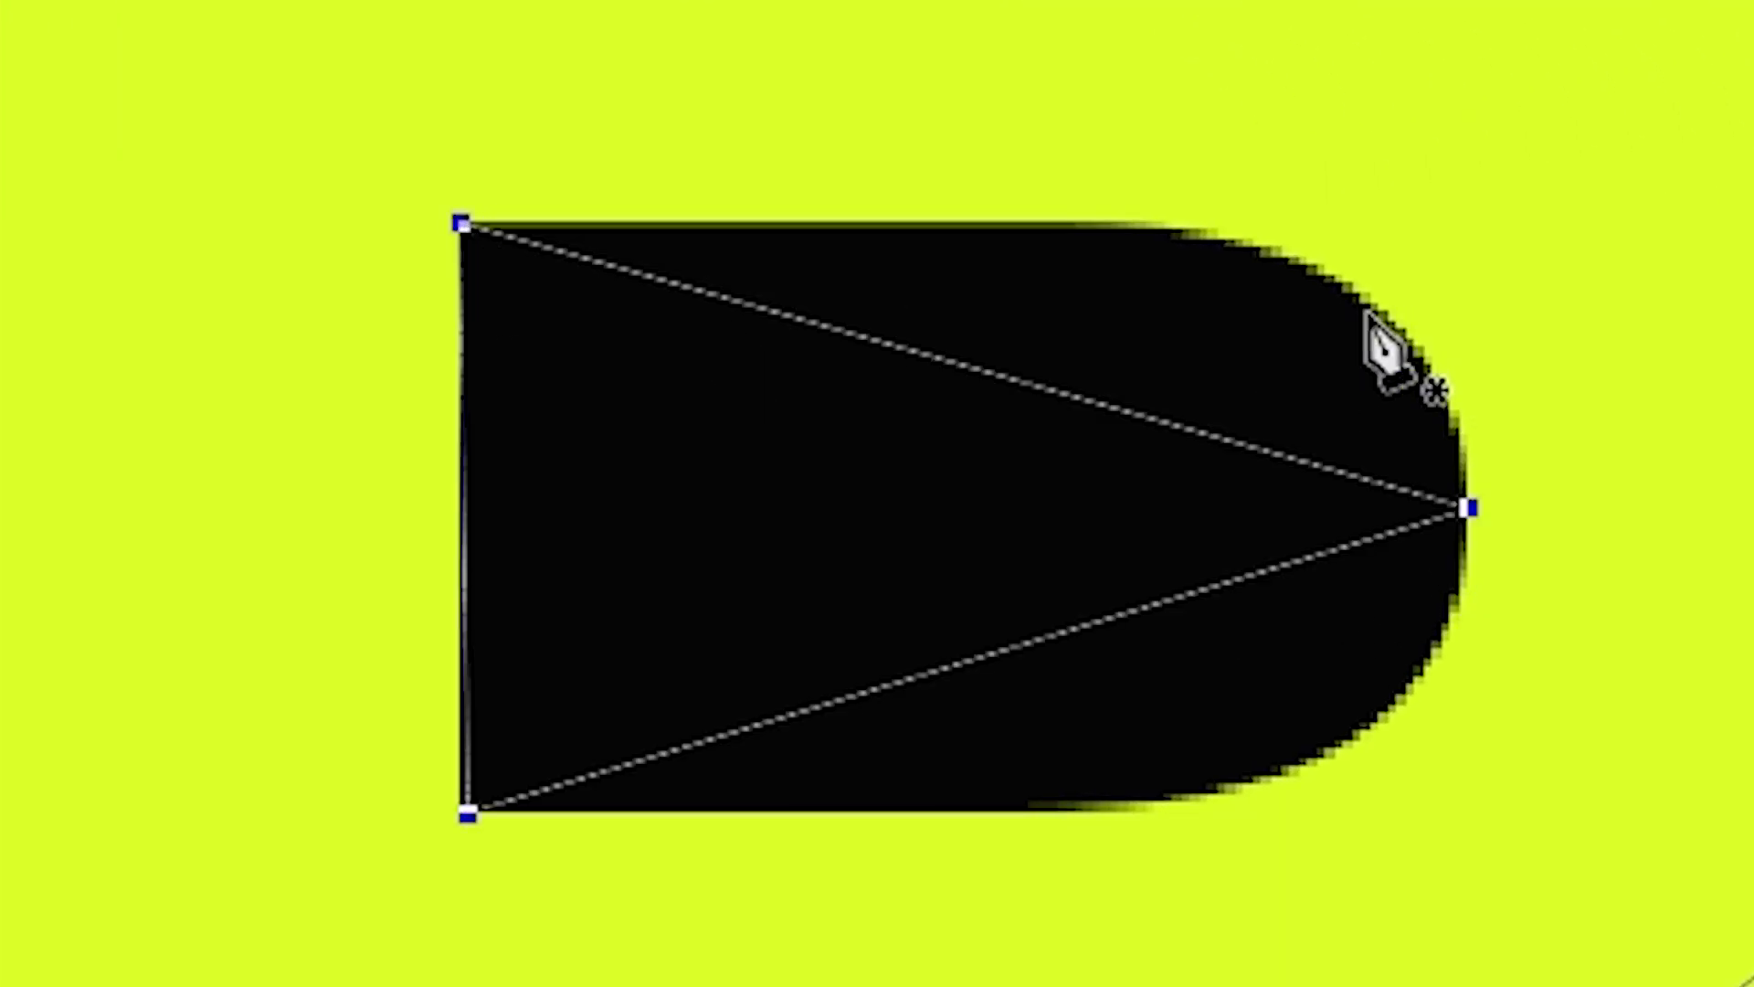
key("a")
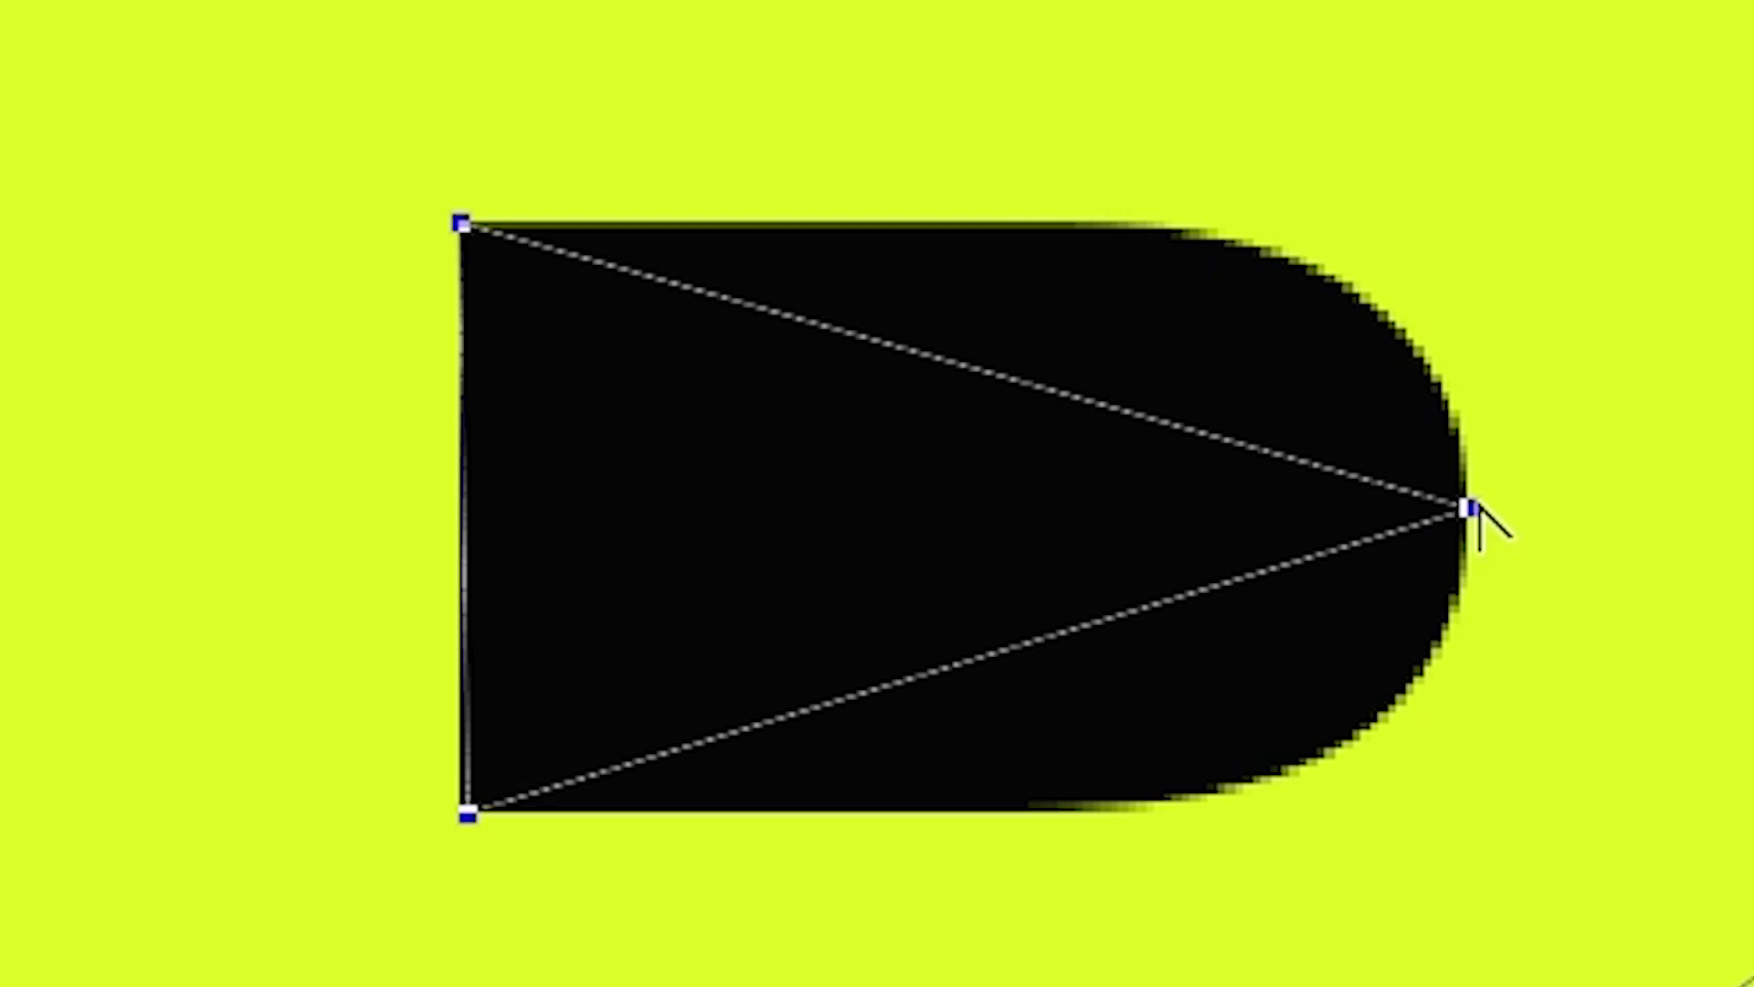
left_click_drag(1469, 506, 1471, 80)
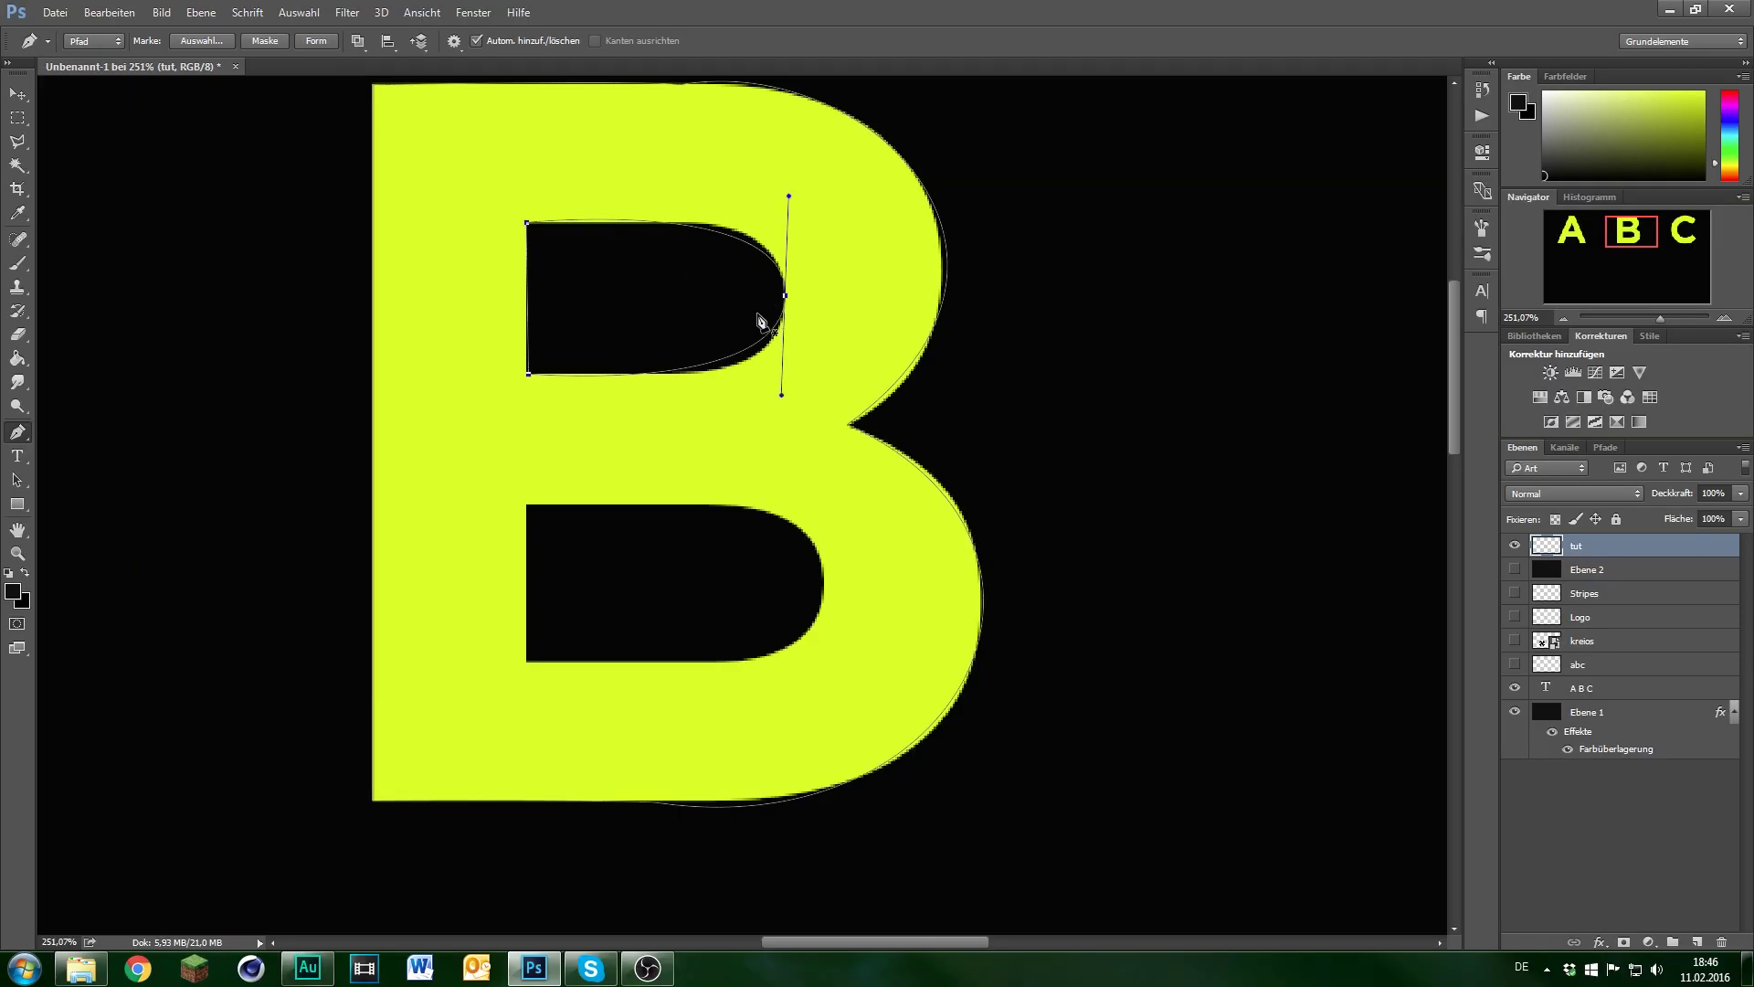
scroll(562, 457, "down", 3)
- Trace a closed path around the lower hole and curve it along its rounded side
left_click(526, 402)
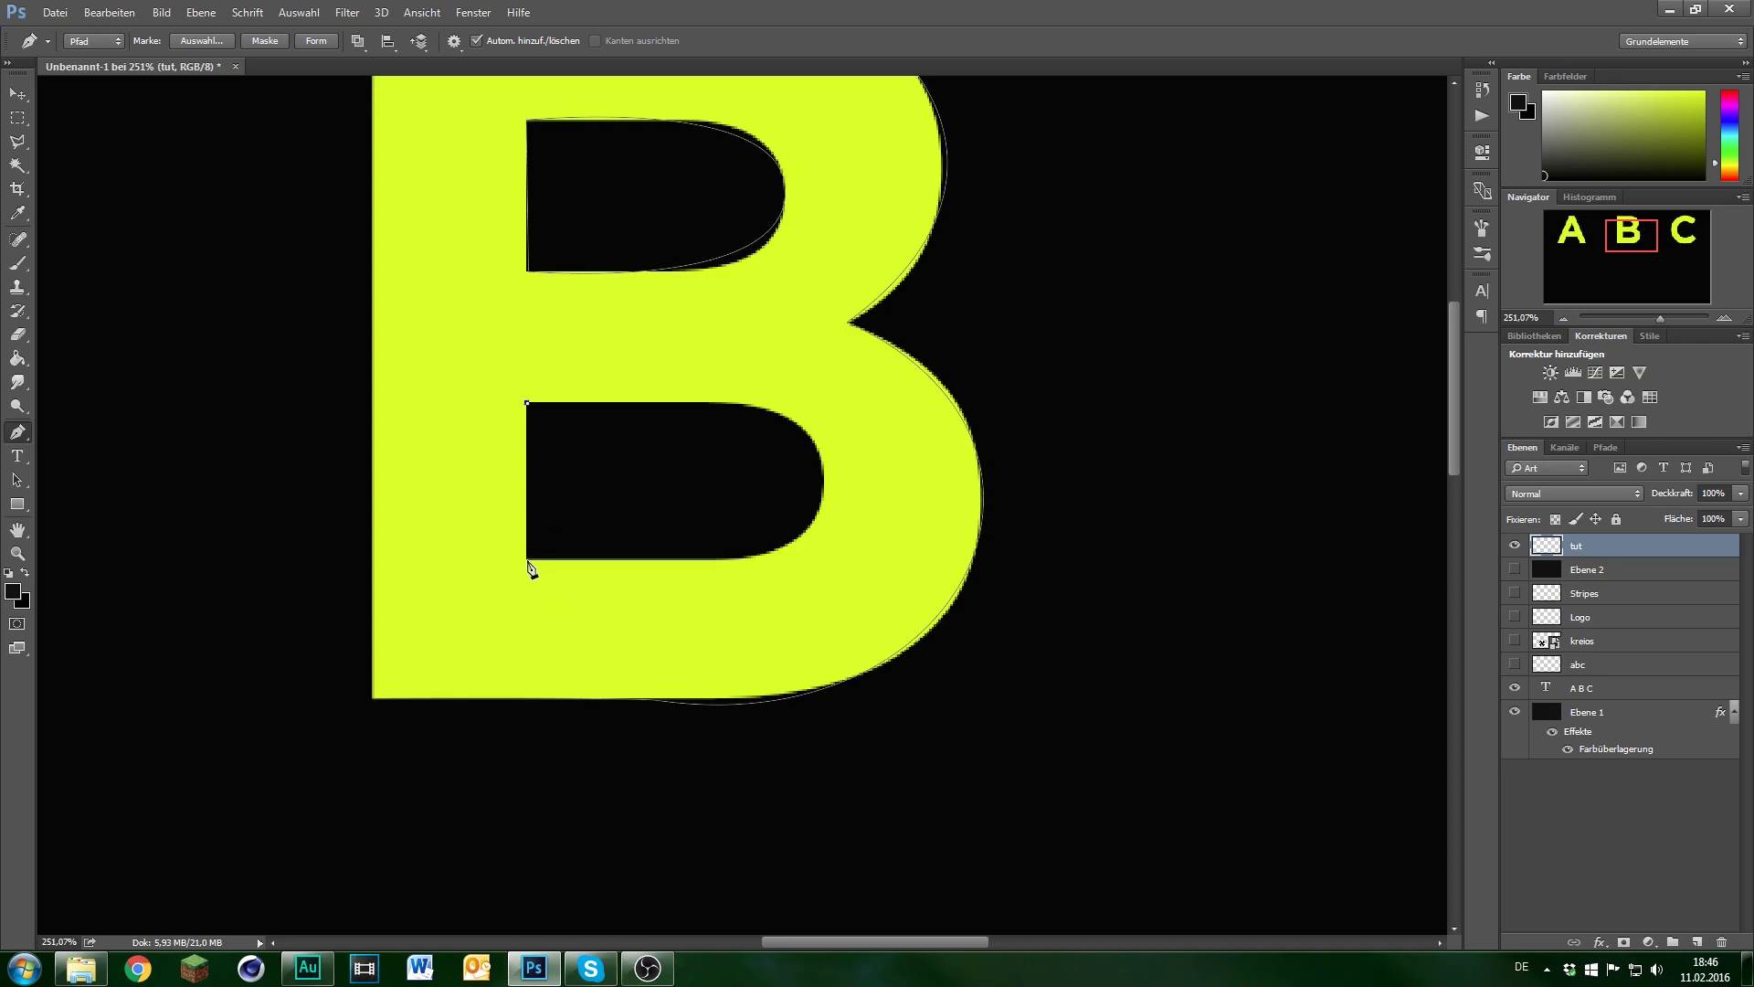
left_click(527, 559)
left_click(824, 483)
left_click(526, 402)
left_click_drag(824, 482, 830, 367)
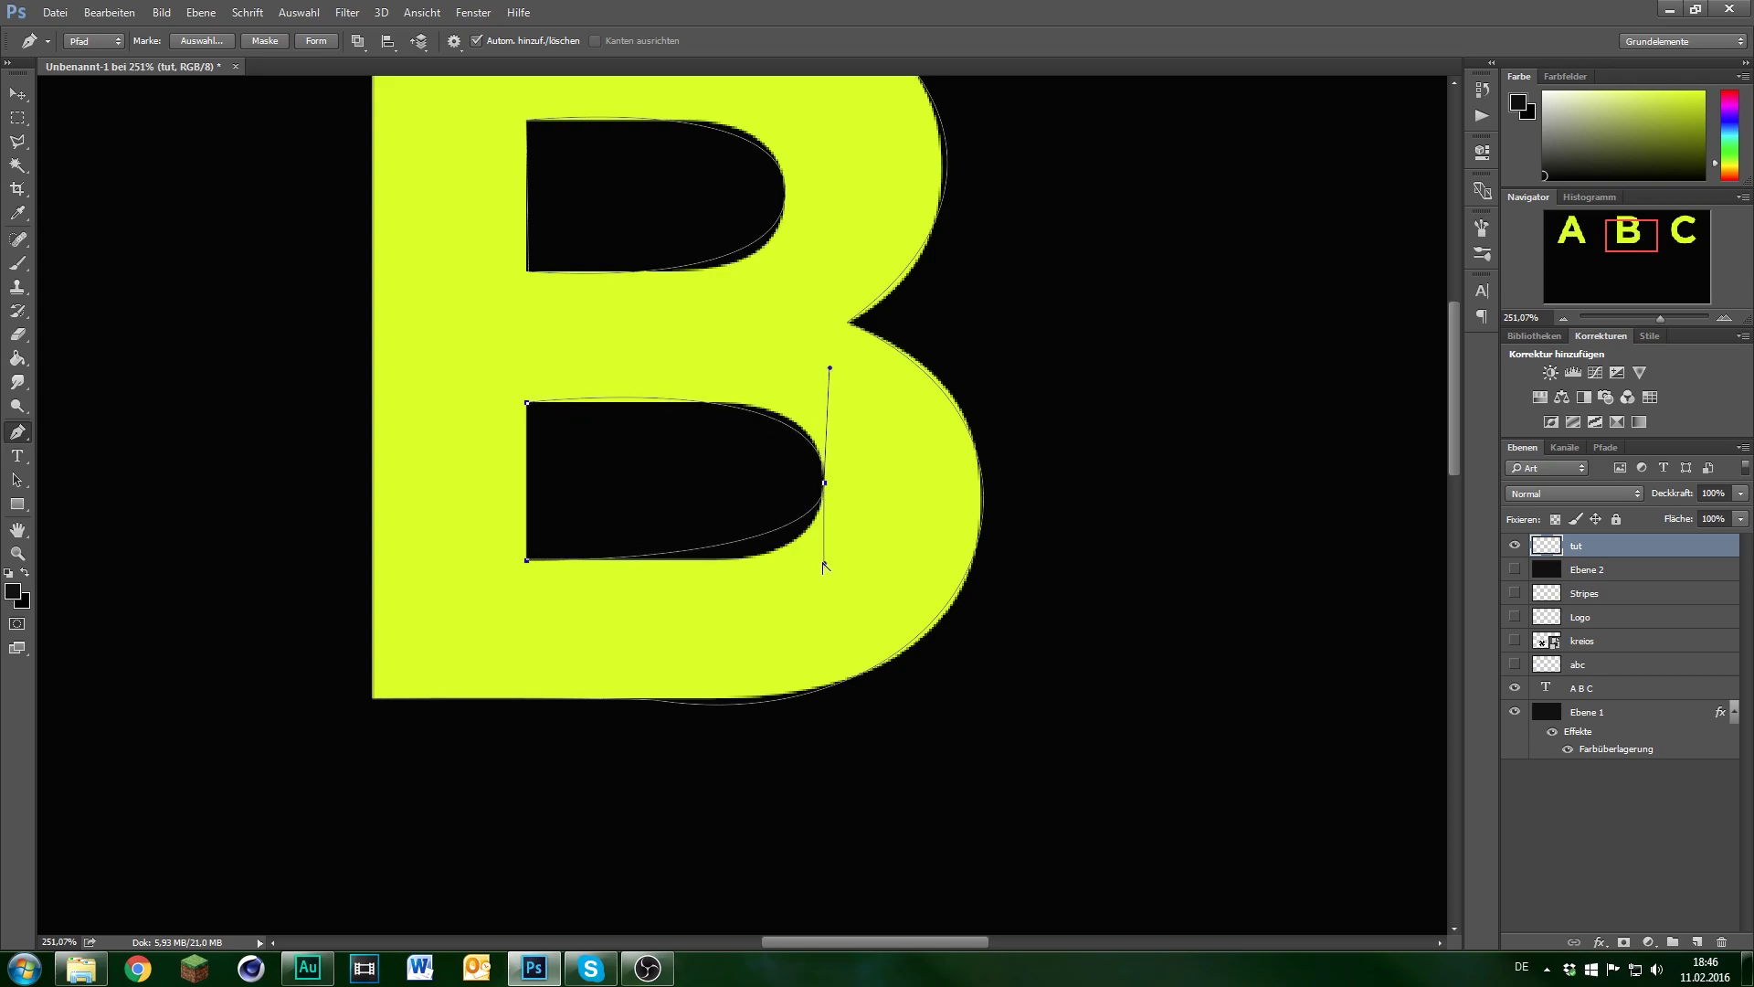
left_click_drag(824, 563, 825, 601)
scroll(969, 515, "down", 3)
scroll(804, 502, "up", 2)
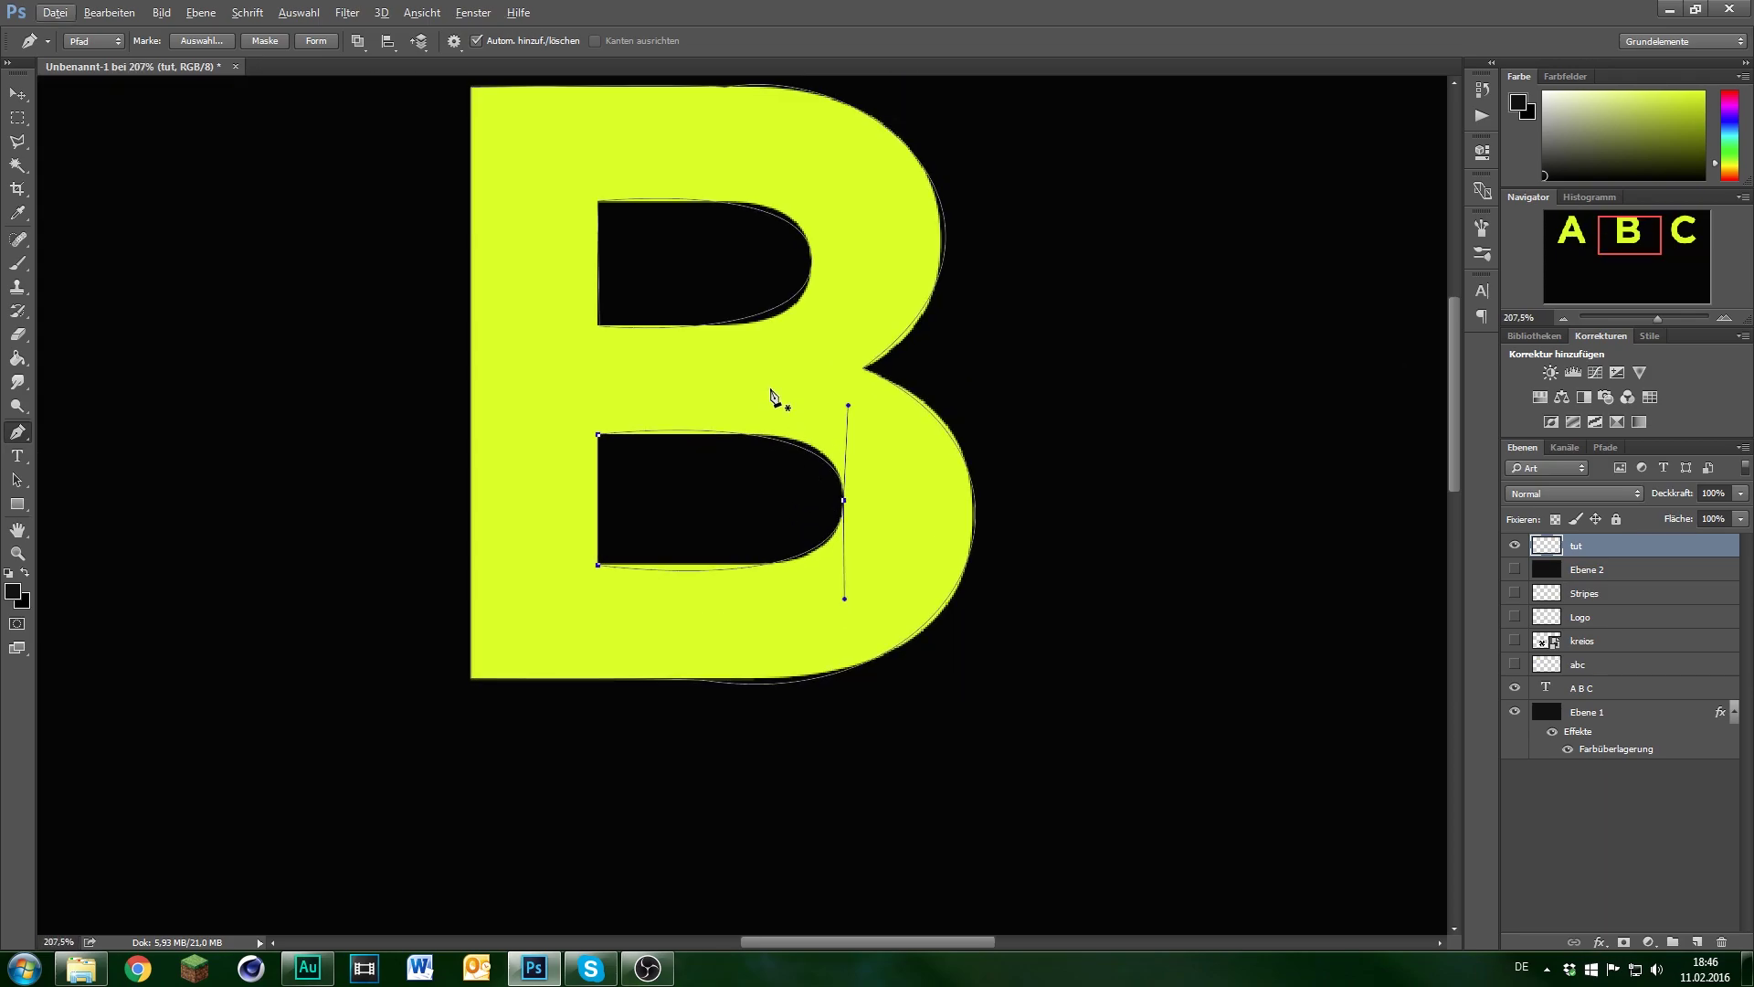
scroll(771, 396, "up", 2)
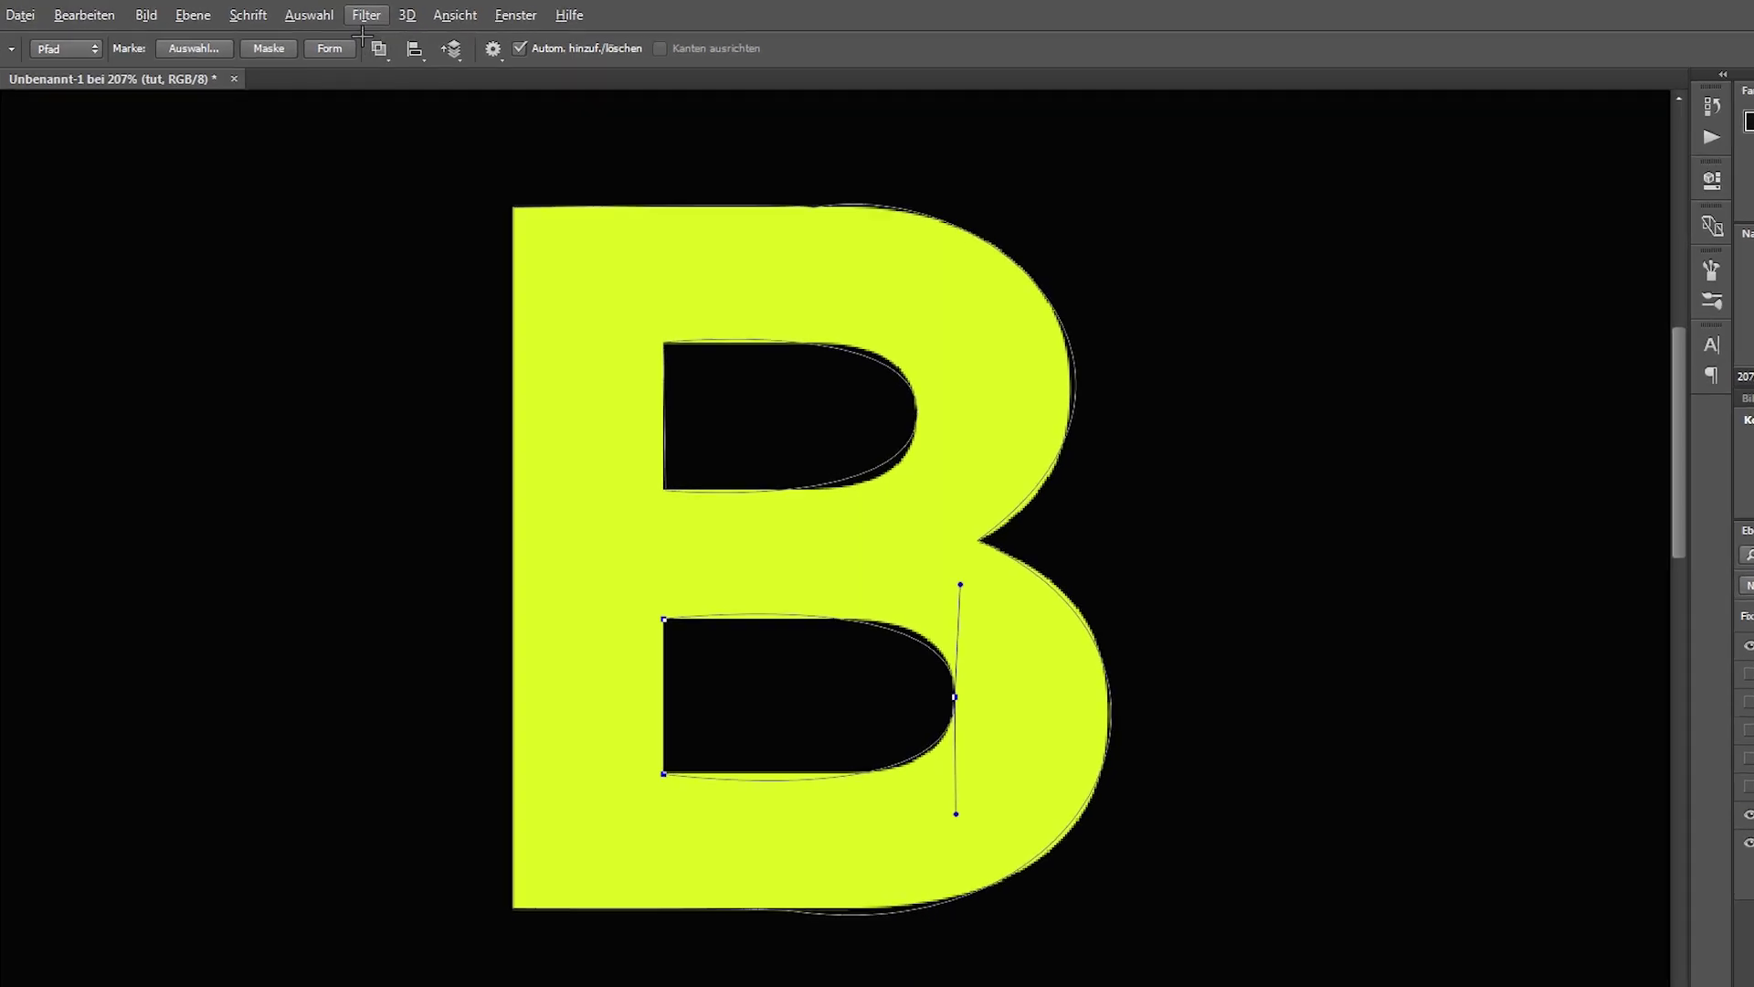
- Apply Flame with 'Mehrere Flammen entlang Pfad', length 138, width 7, interval 19
left_click(356, 14)
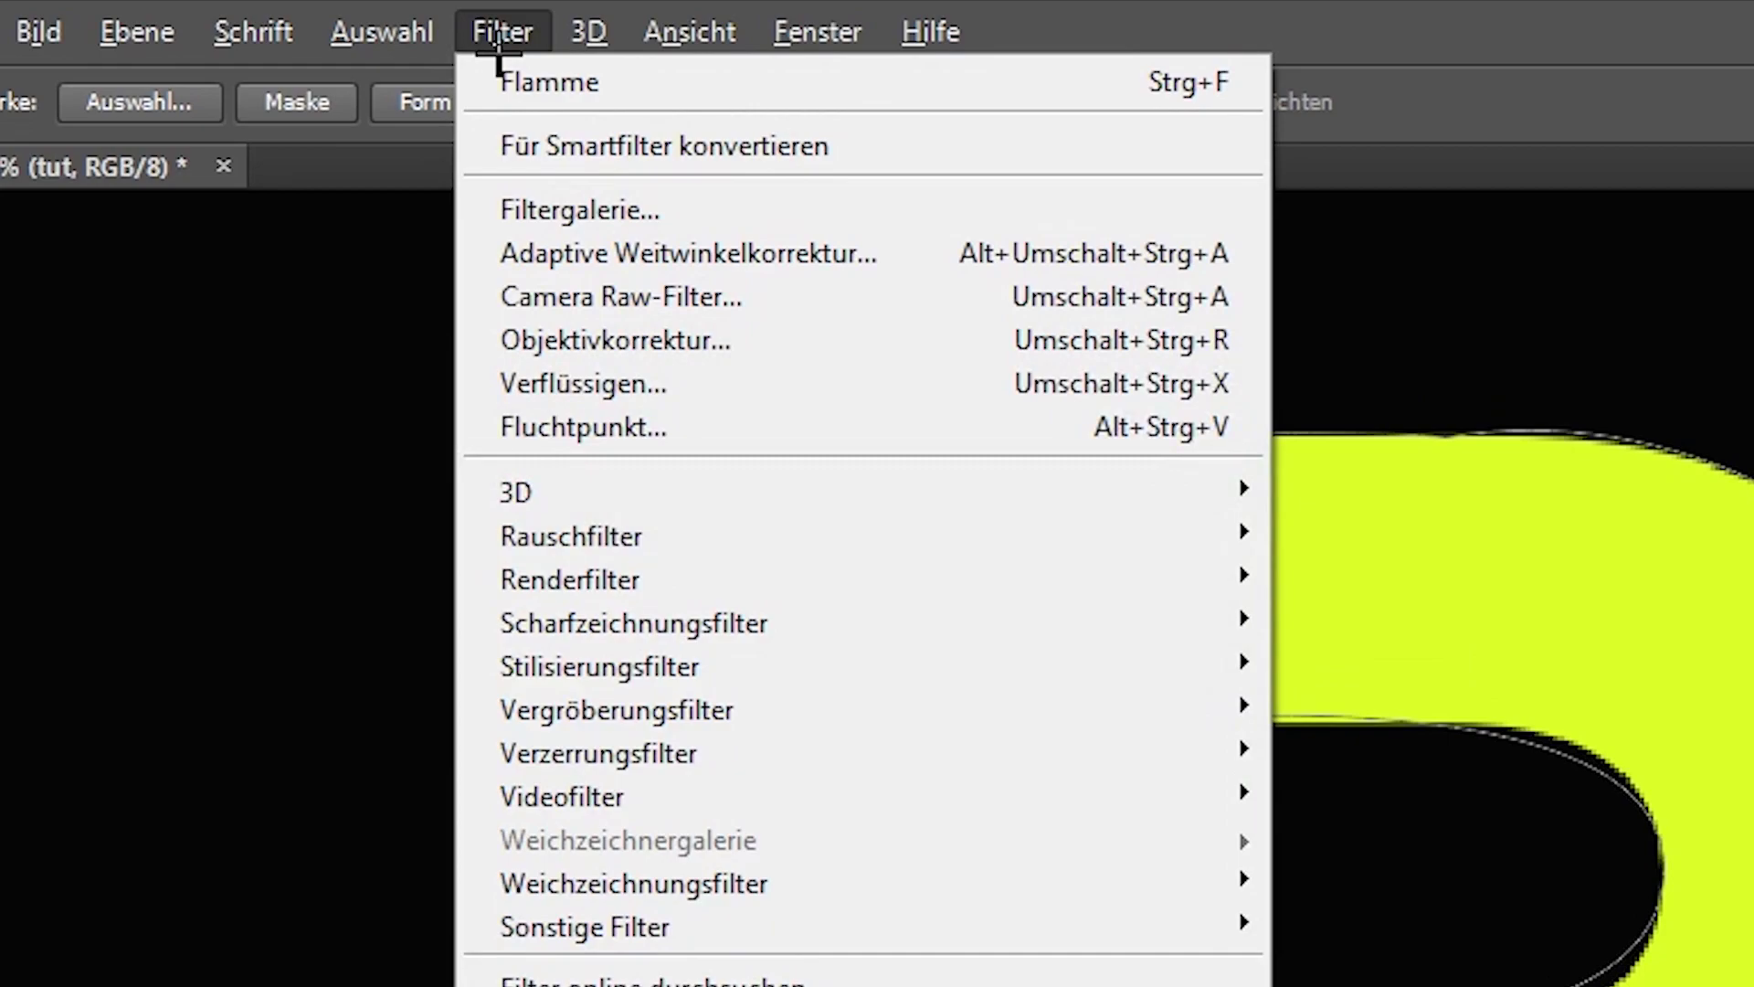
mouse_move(571, 580)
left_click(1319, 576)
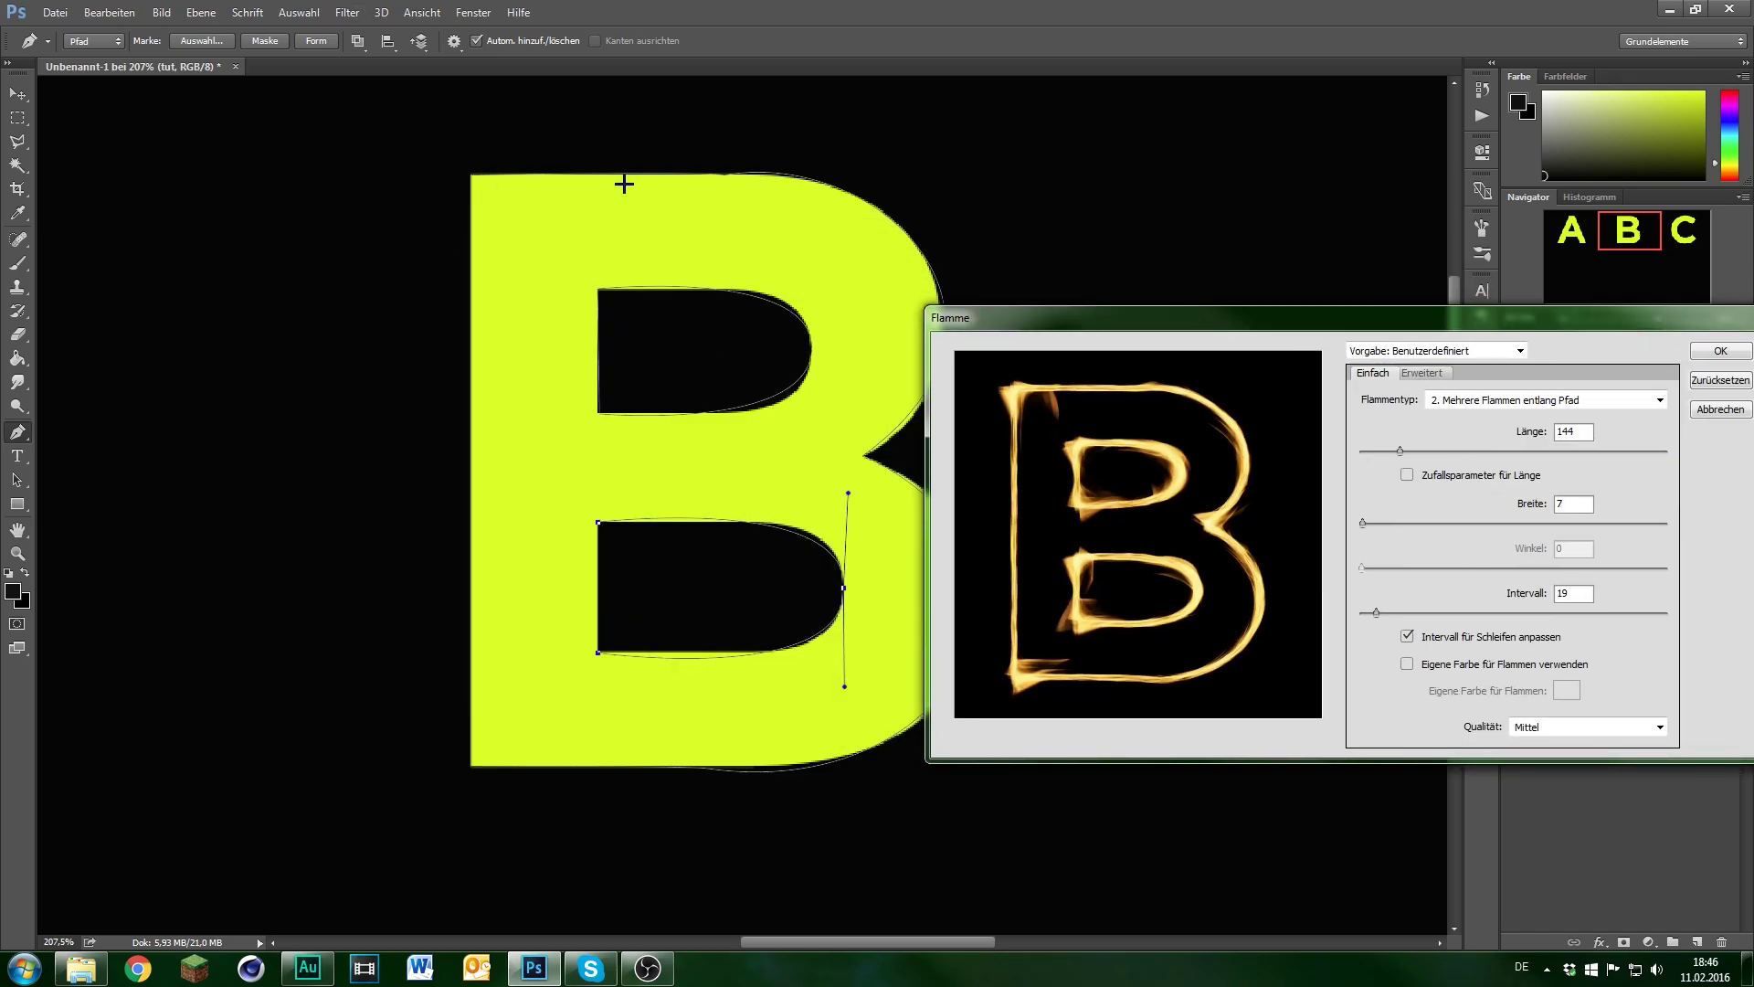
mouse_move(1125, 323)
left_mouse_down()
mouse_move(978, 402)
mouse_move(977, 196)
mouse_move(833, 180)
mouse_move(893, 177)
left_mouse_up()
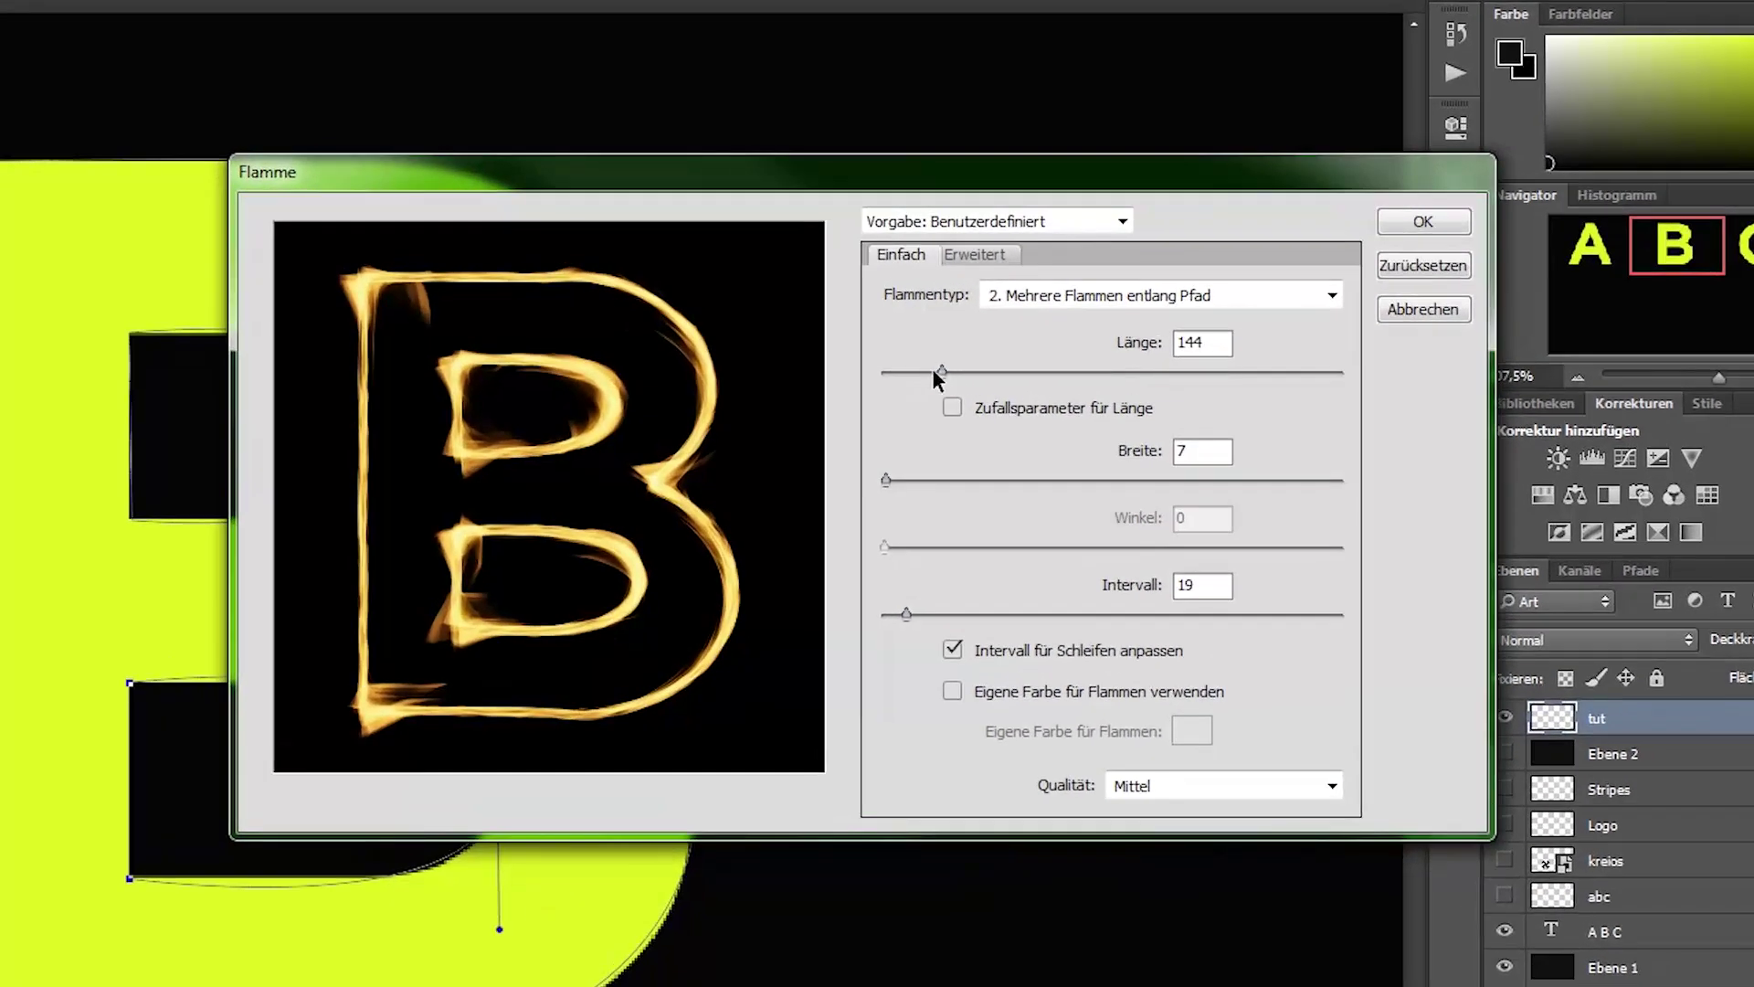
left_click_drag(934, 371, 918, 369)
left_click(1233, 289)
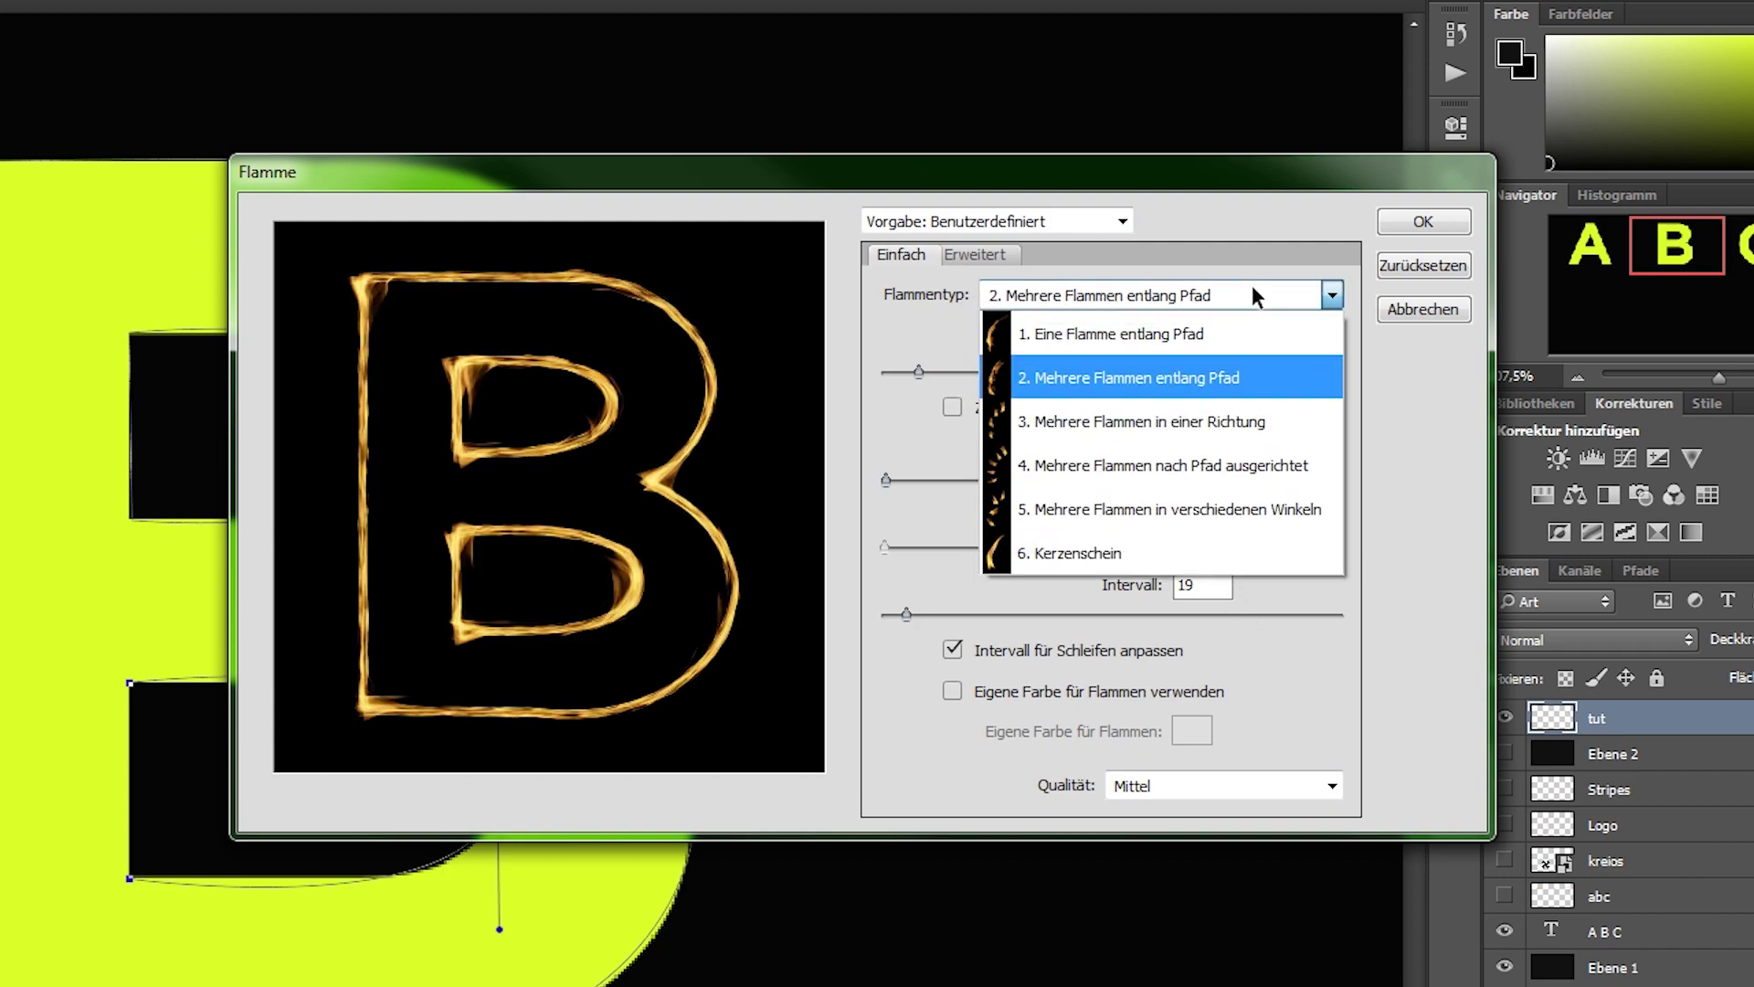
left_click(1108, 333)
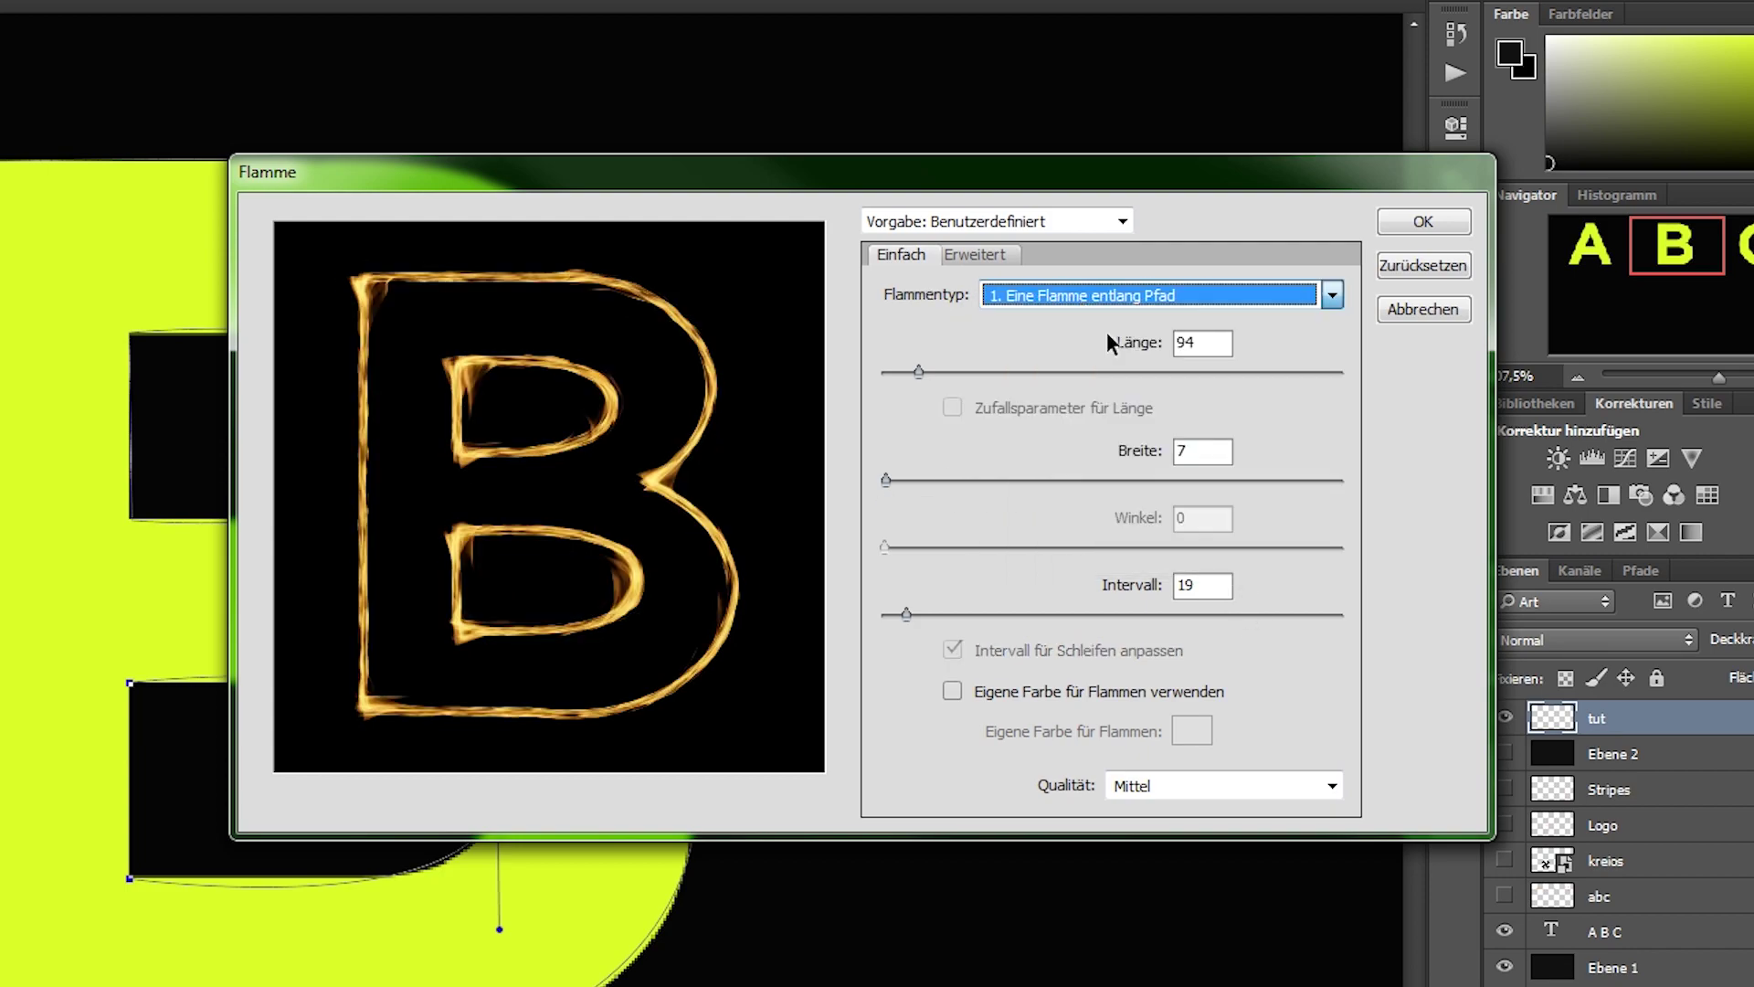
left_click(1248, 294)
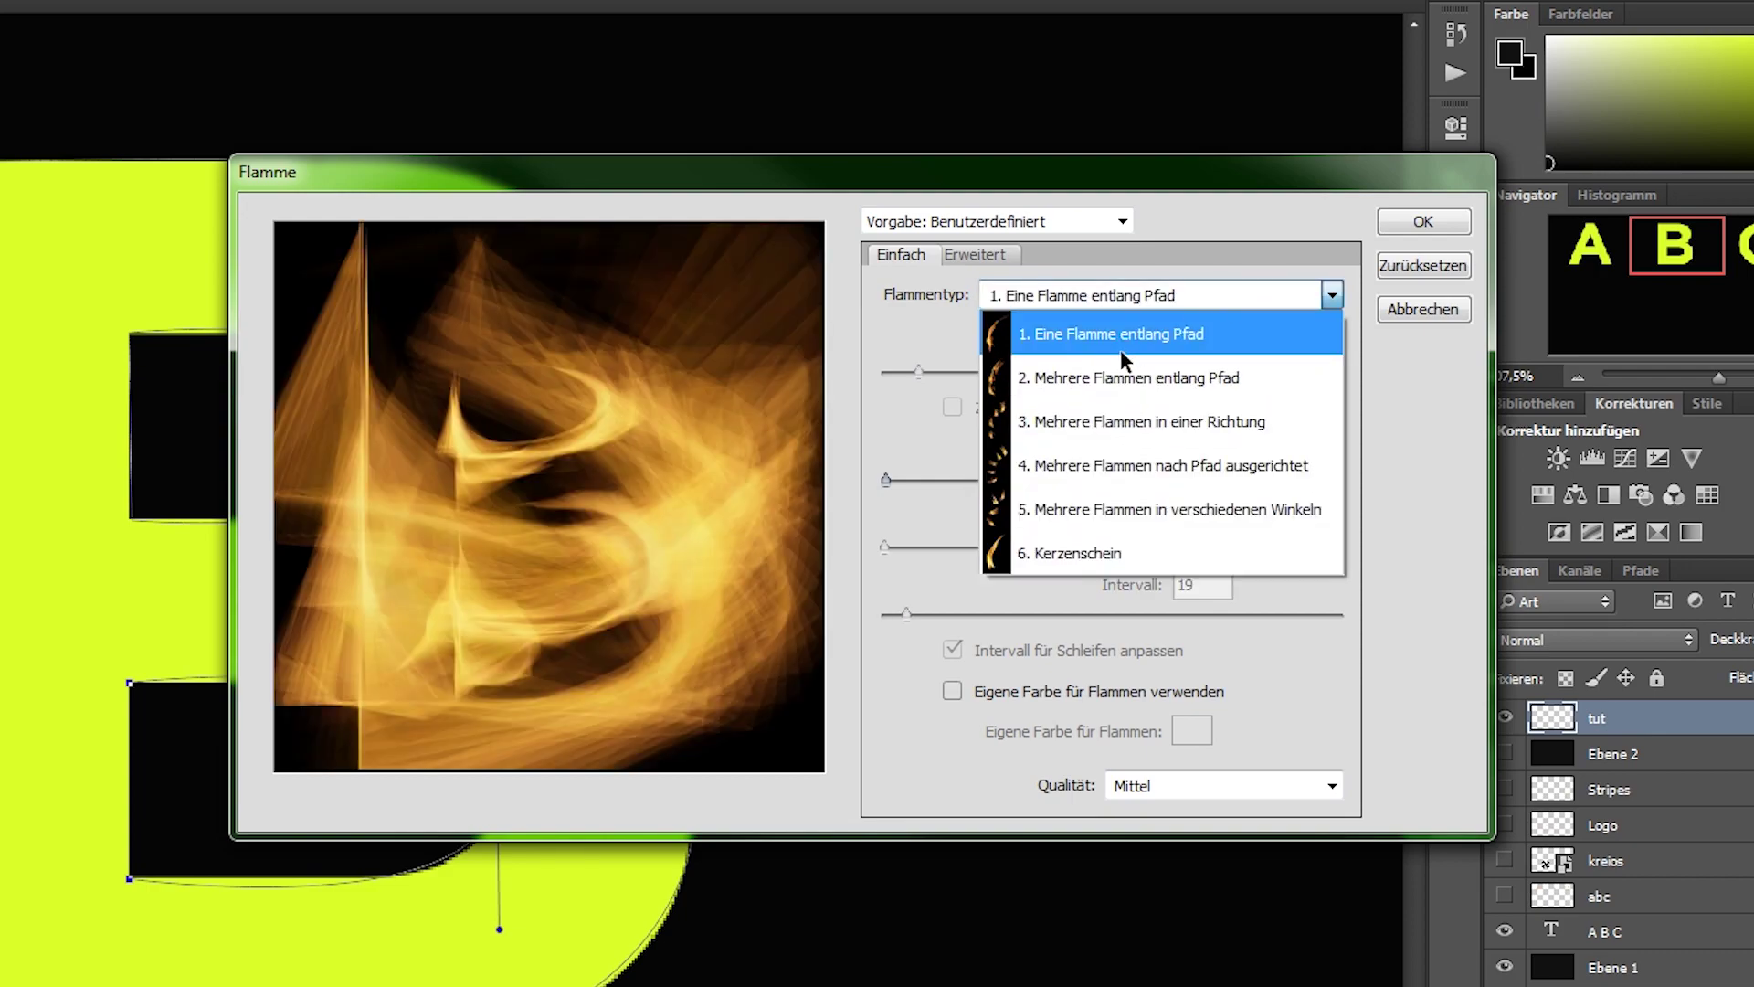
left_click(1119, 365)
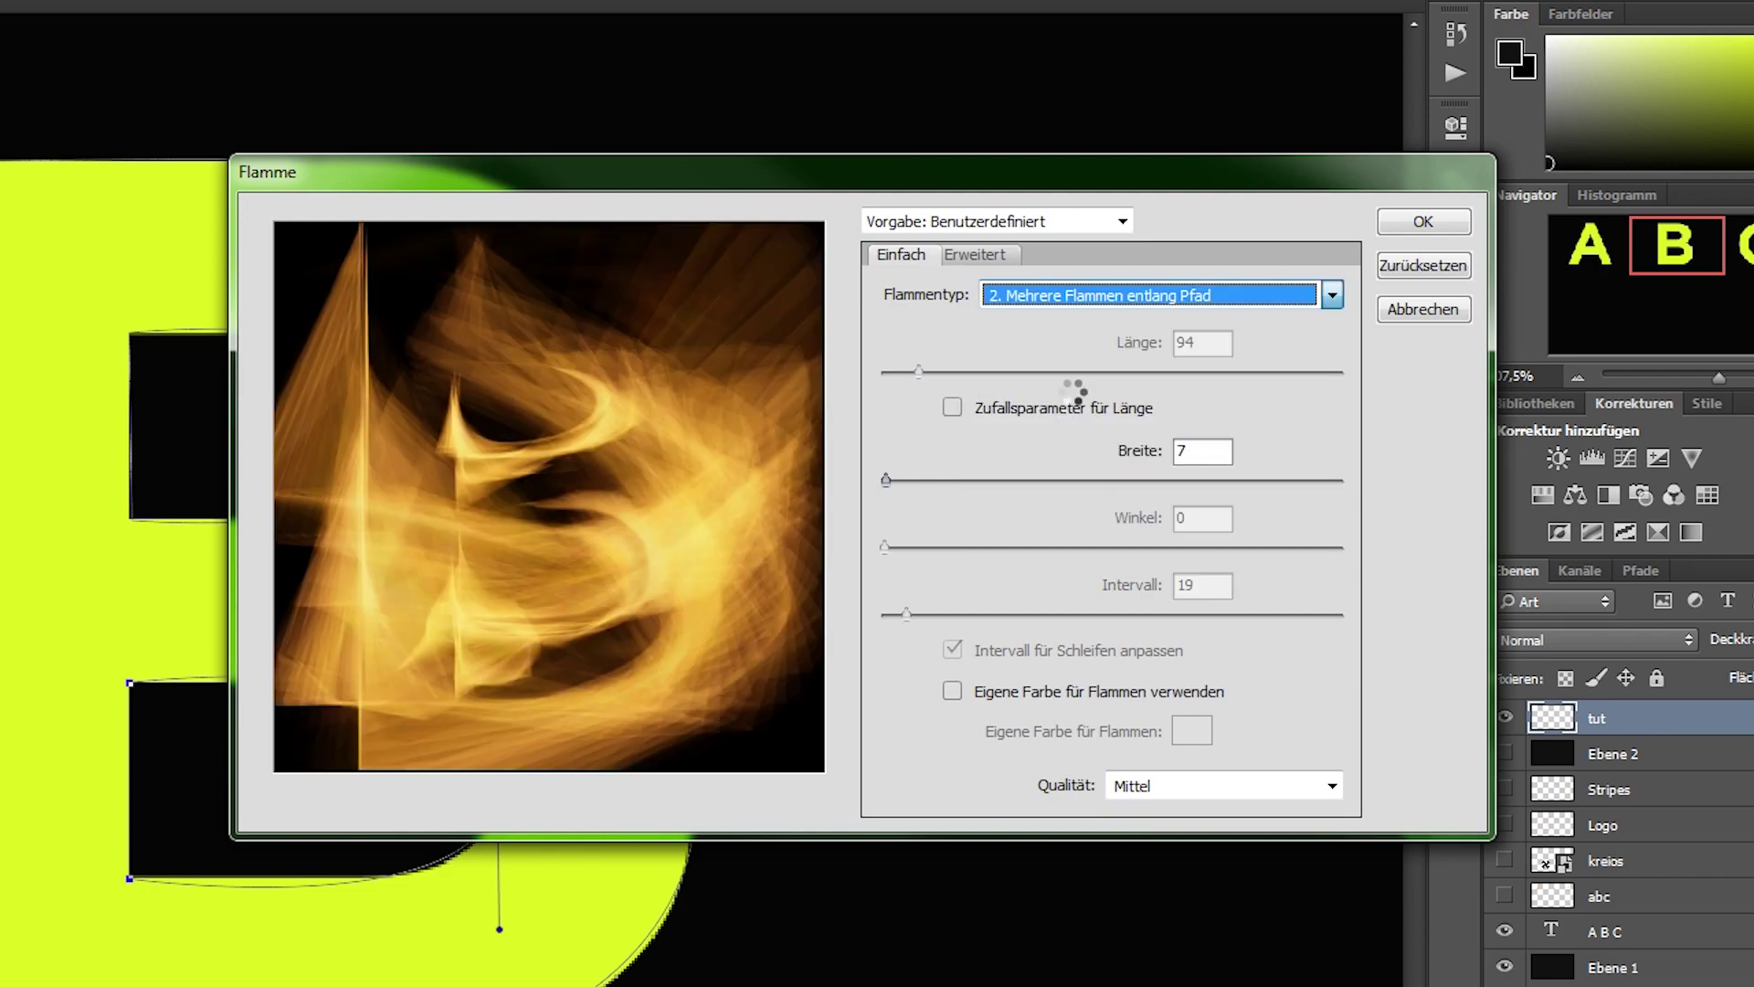
left_click(966, 372)
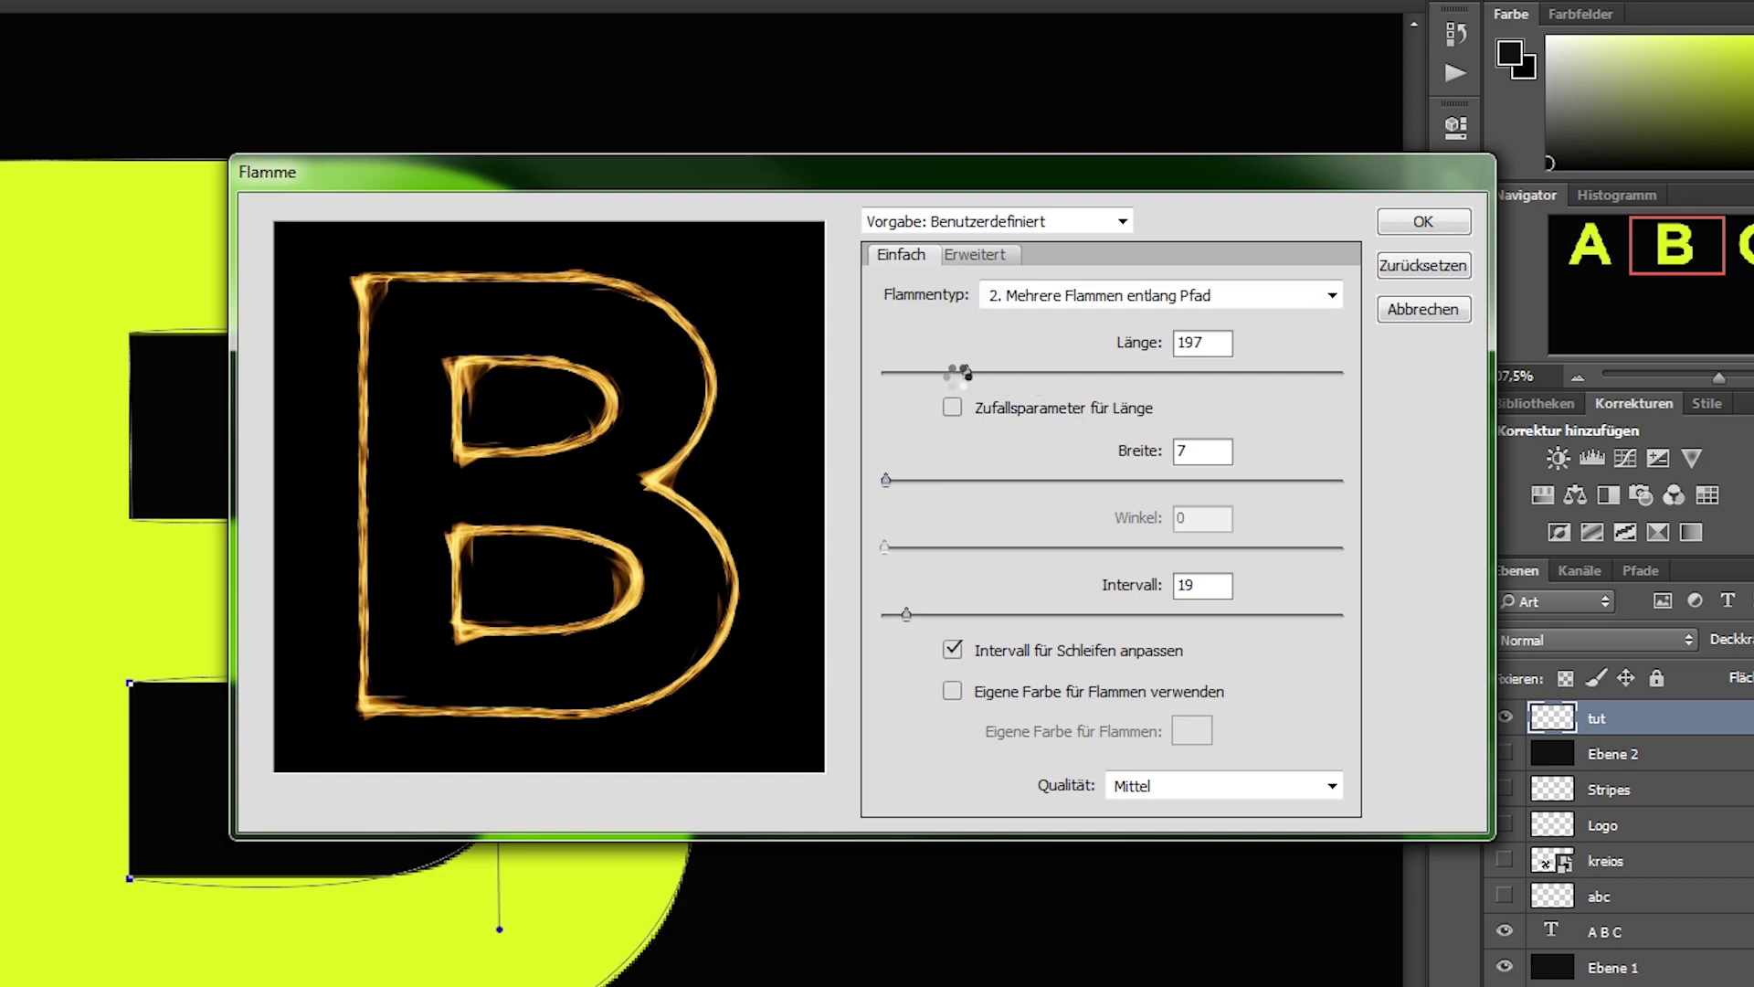
left_click(940, 375)
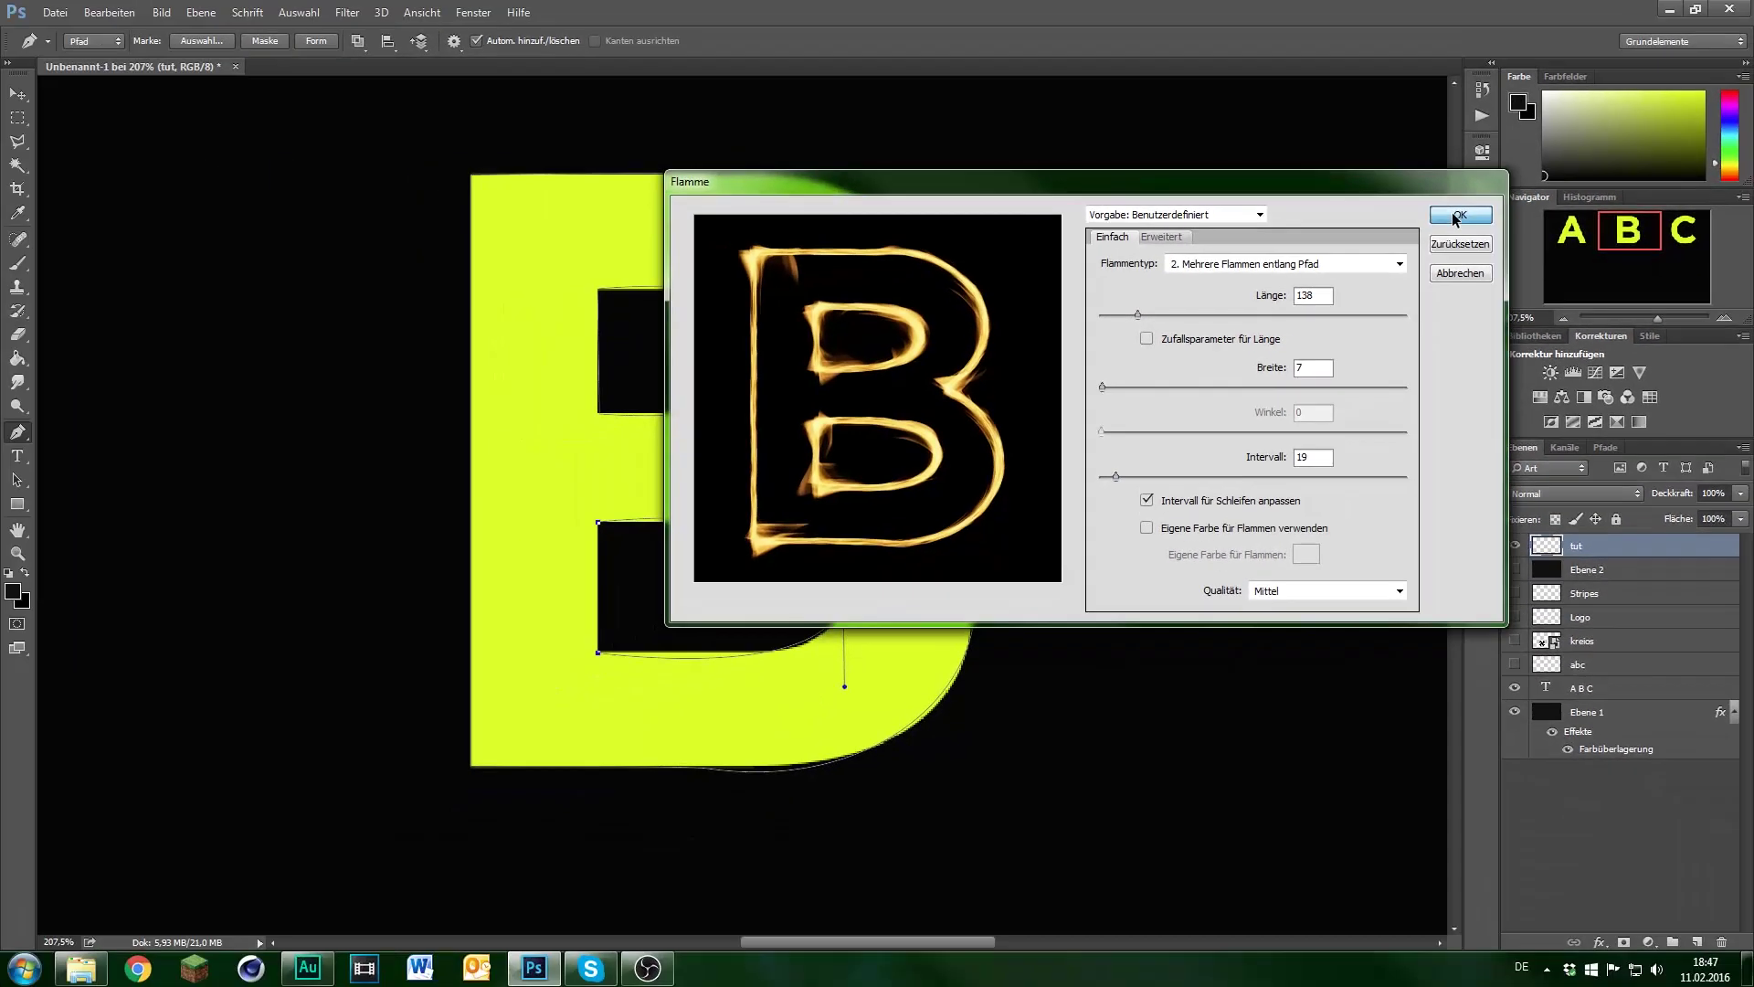
left_click(1426, 221)
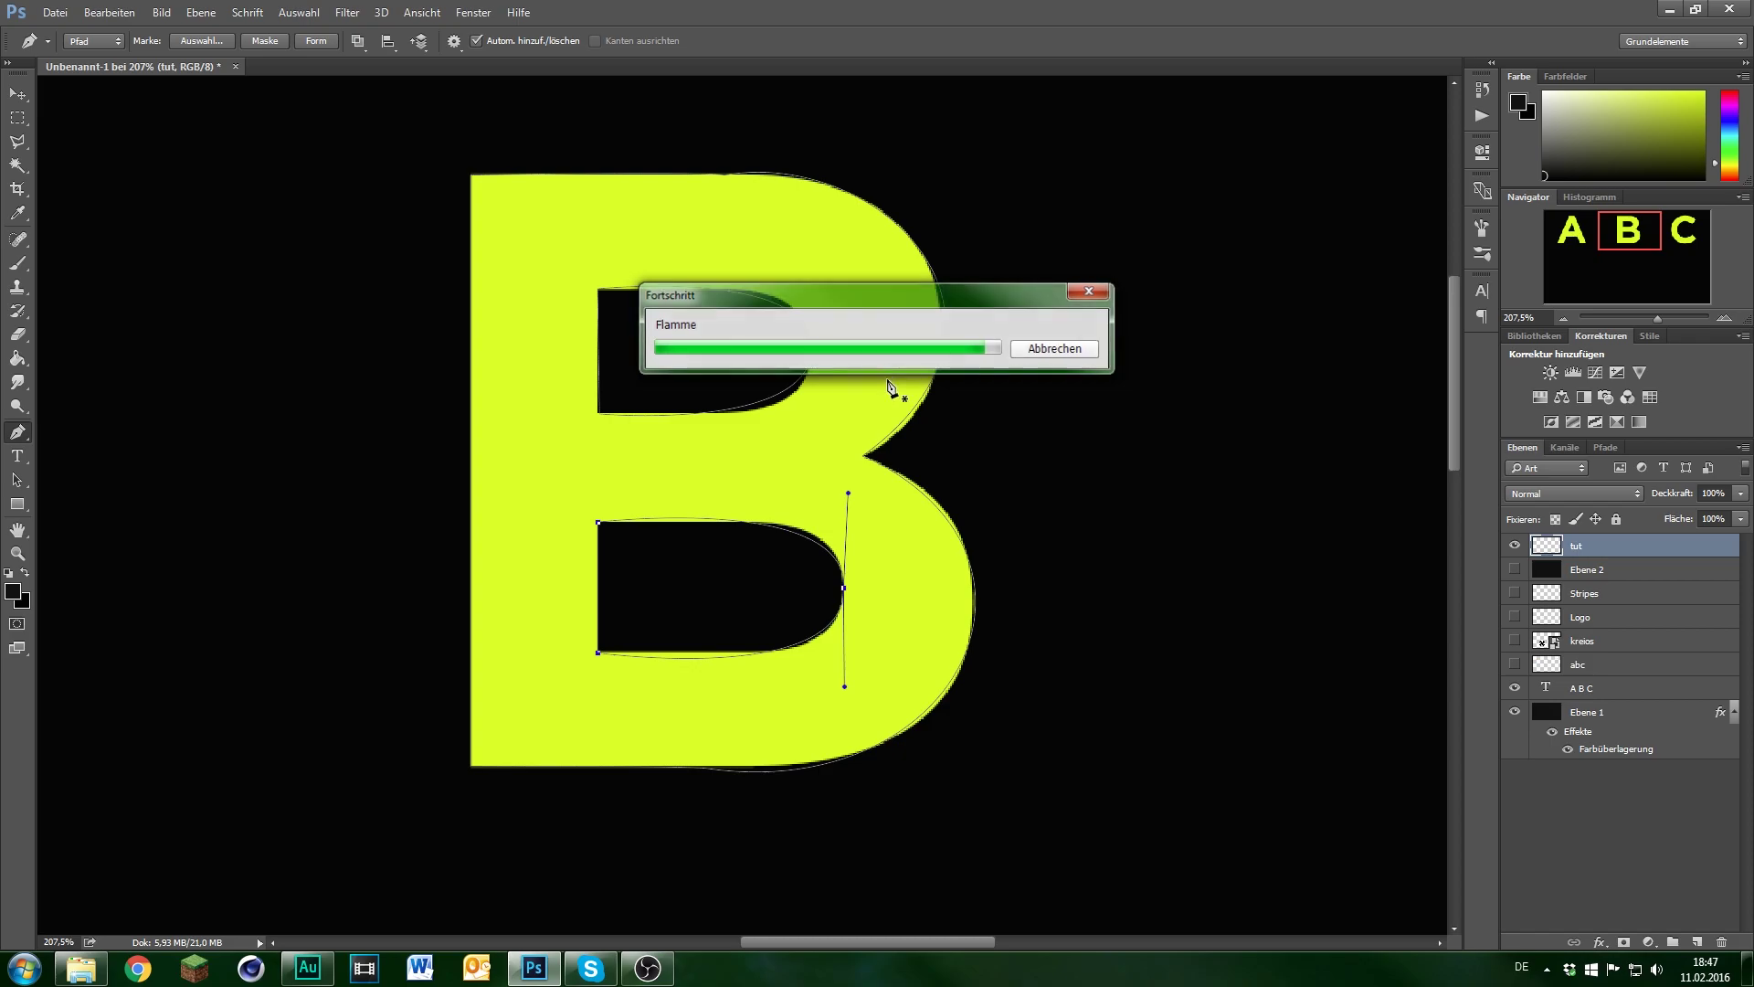
- Hide the yellow A B C text layer beneath the flames
scroll(928, 439, "down", 3)
left_click(1515, 689)
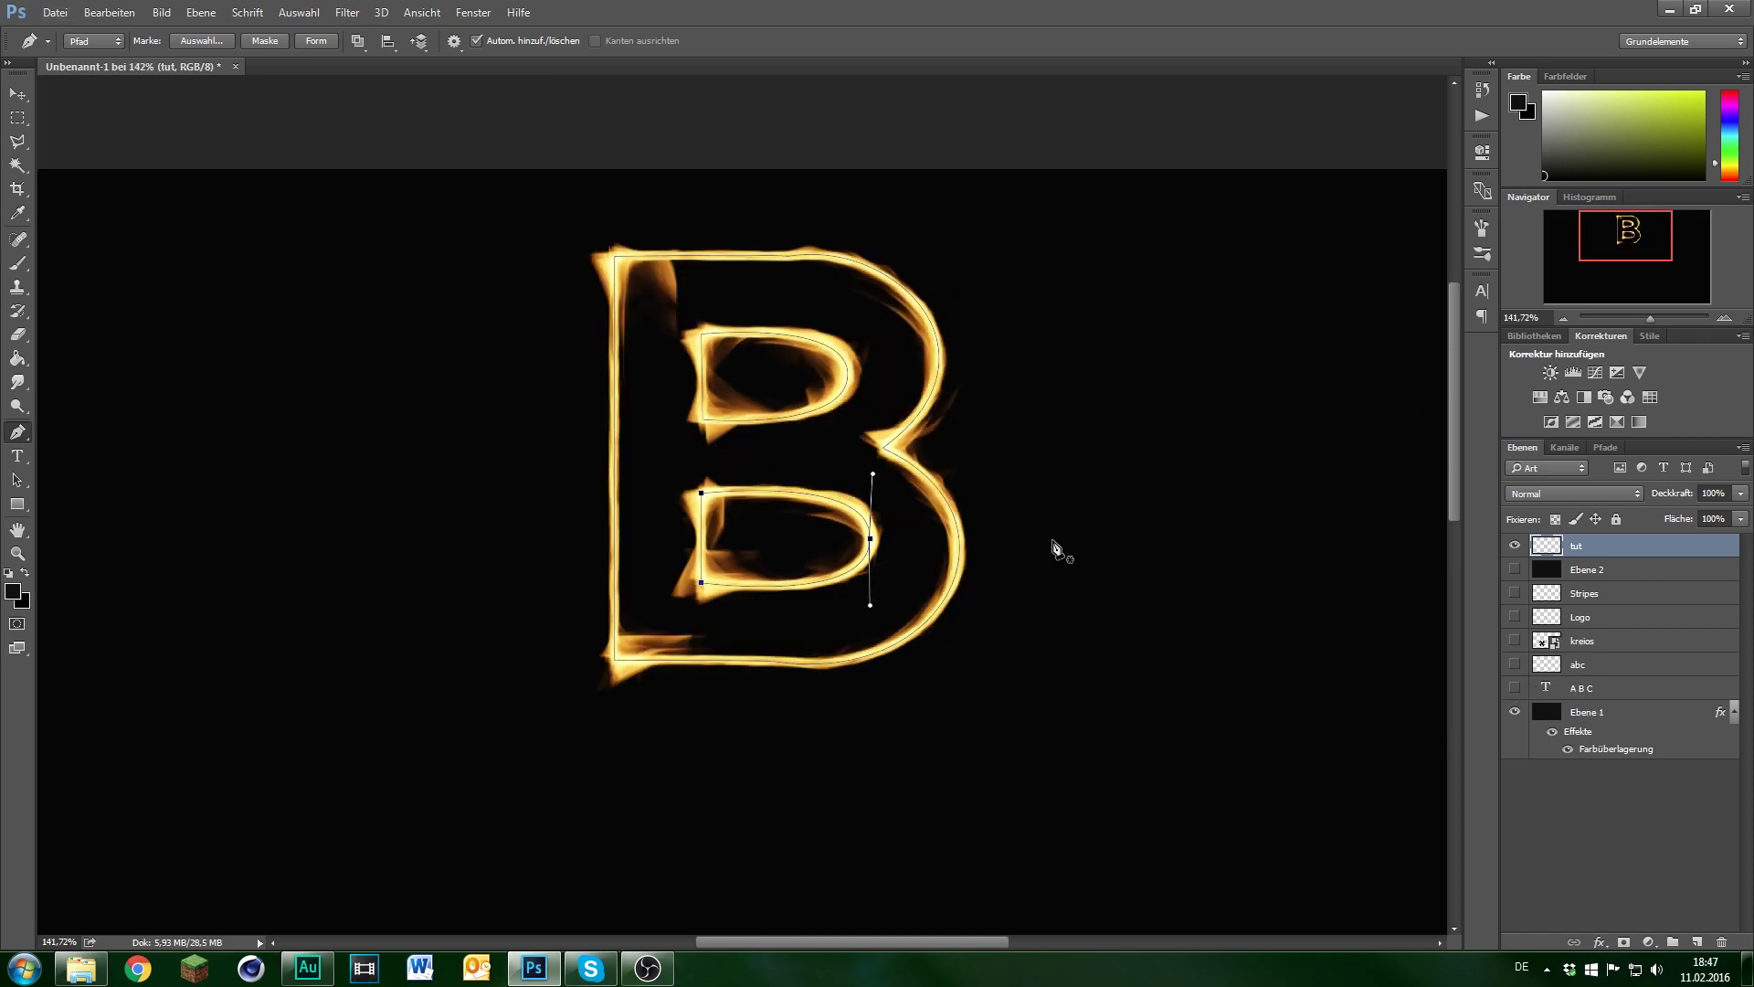
scroll(1024, 562, "up", 2)
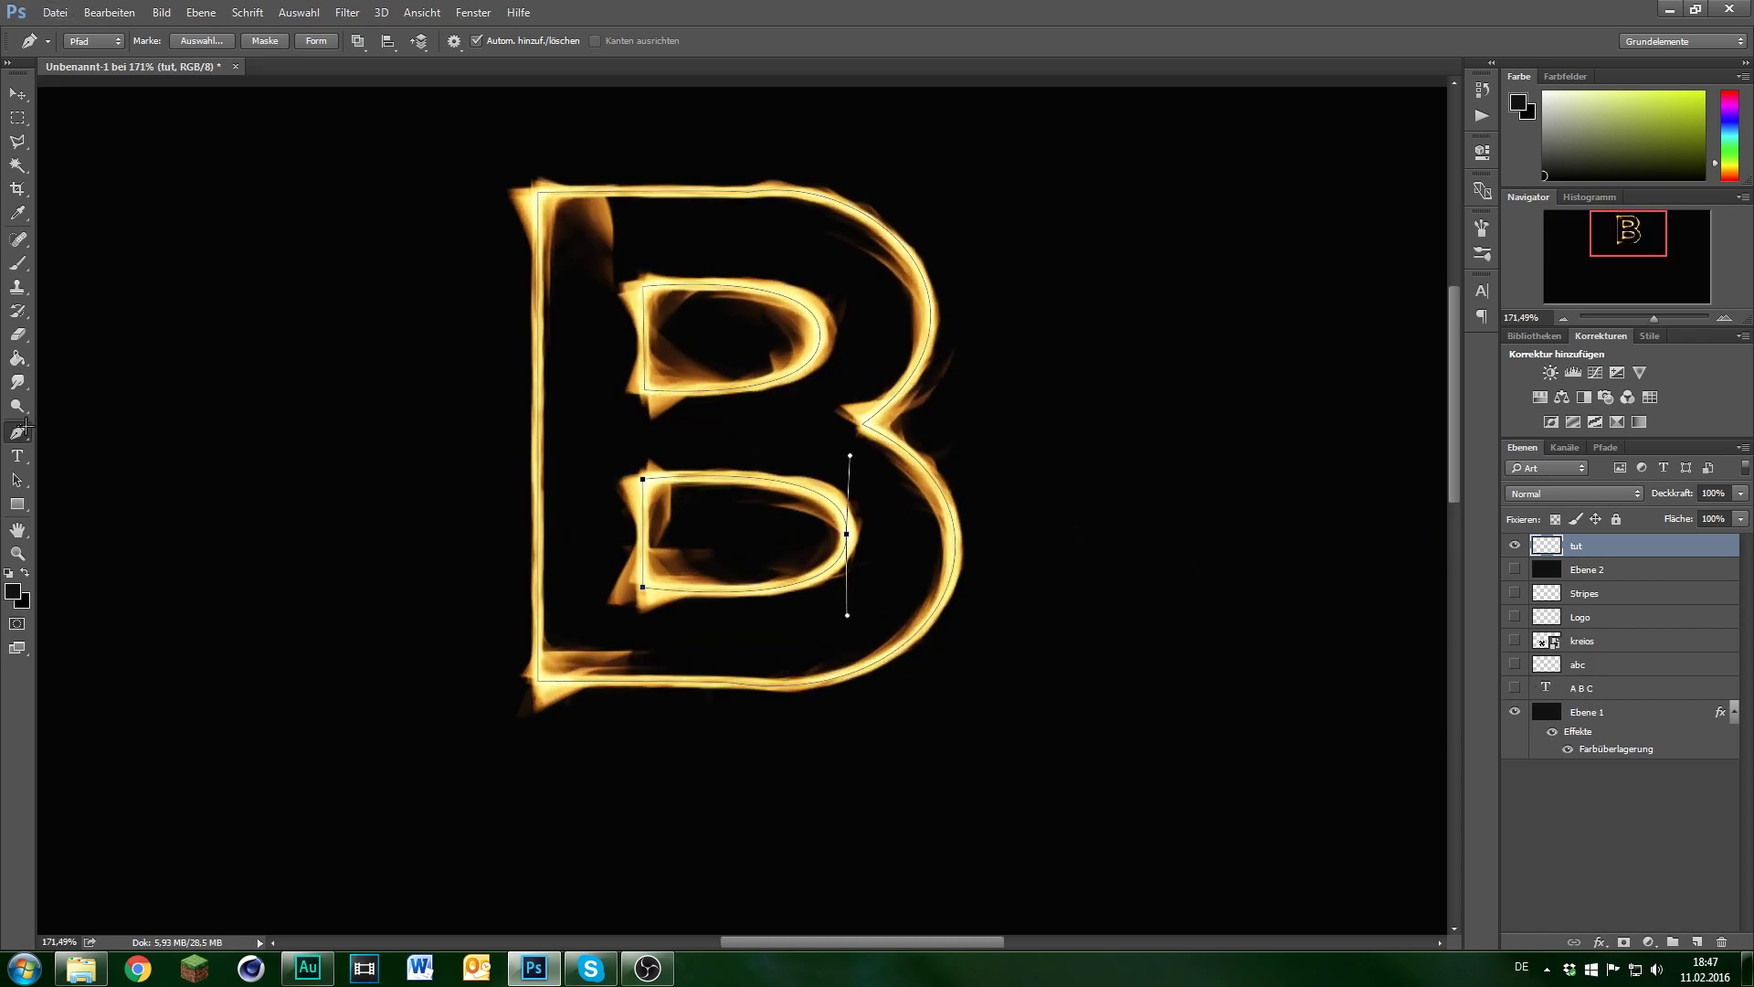
- Delete the B's guiding path by marquee-selecting all its anchors with Delete Anchor Point
right_click(18, 432)
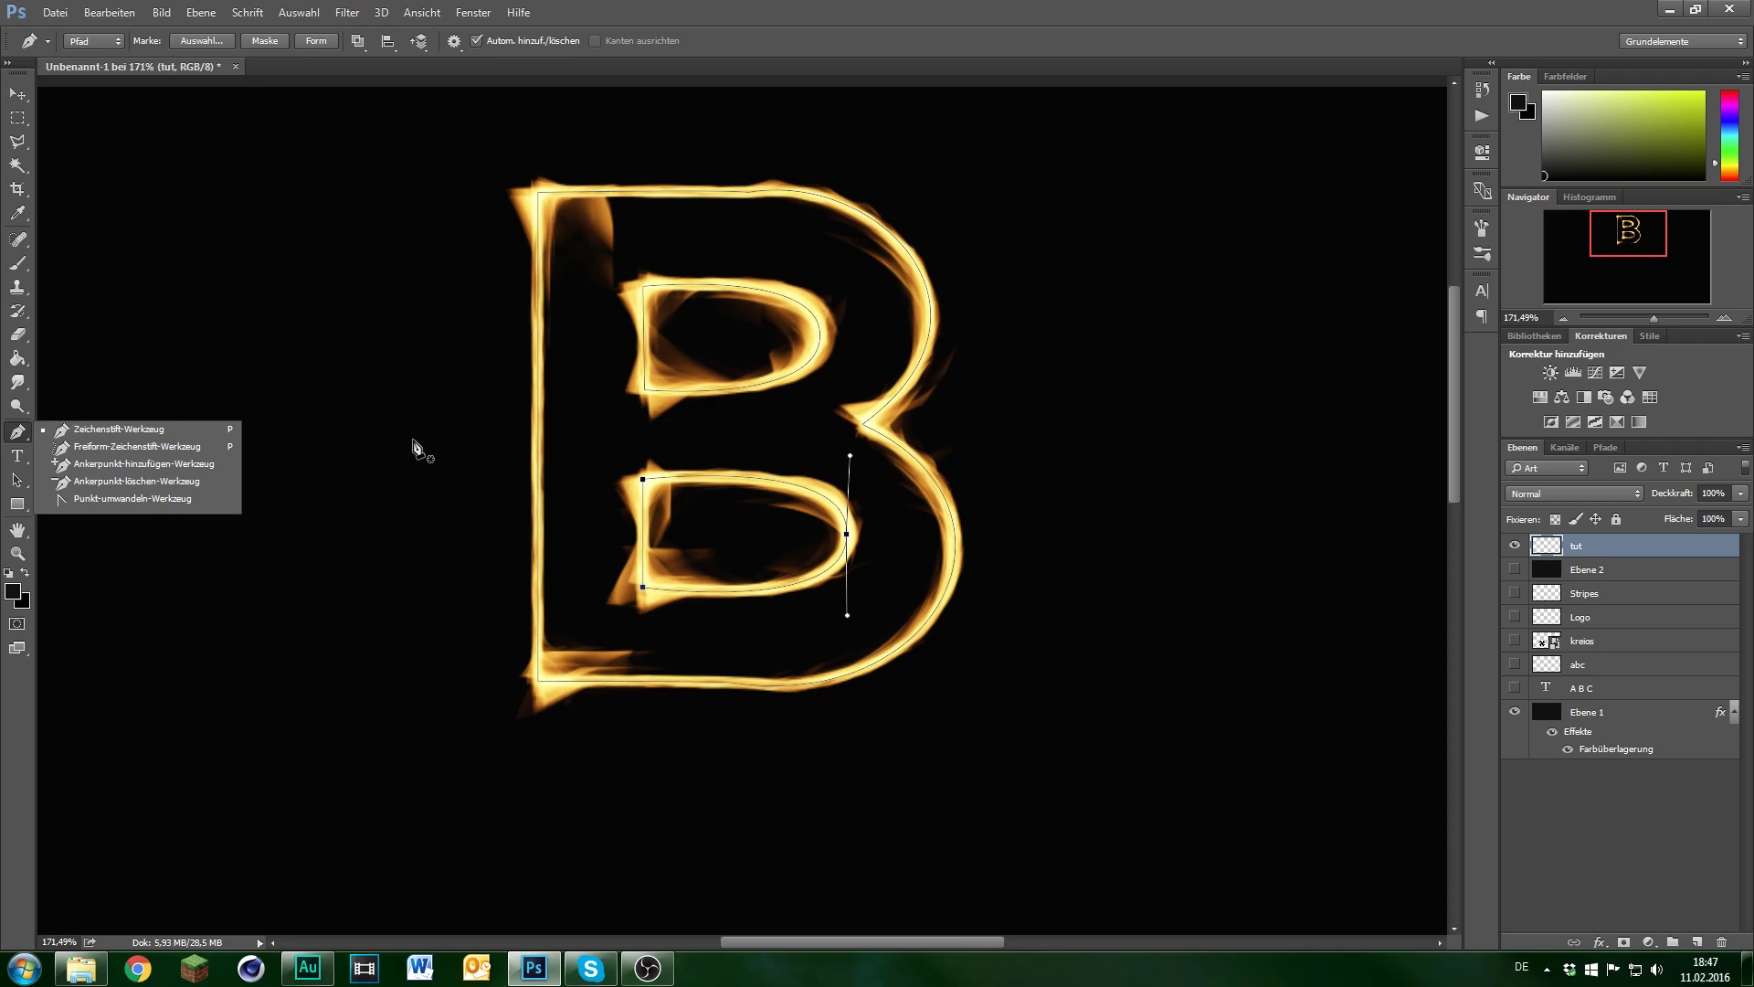
left_click(91, 482)
left_click_drag(419, 129, 1083, 747)
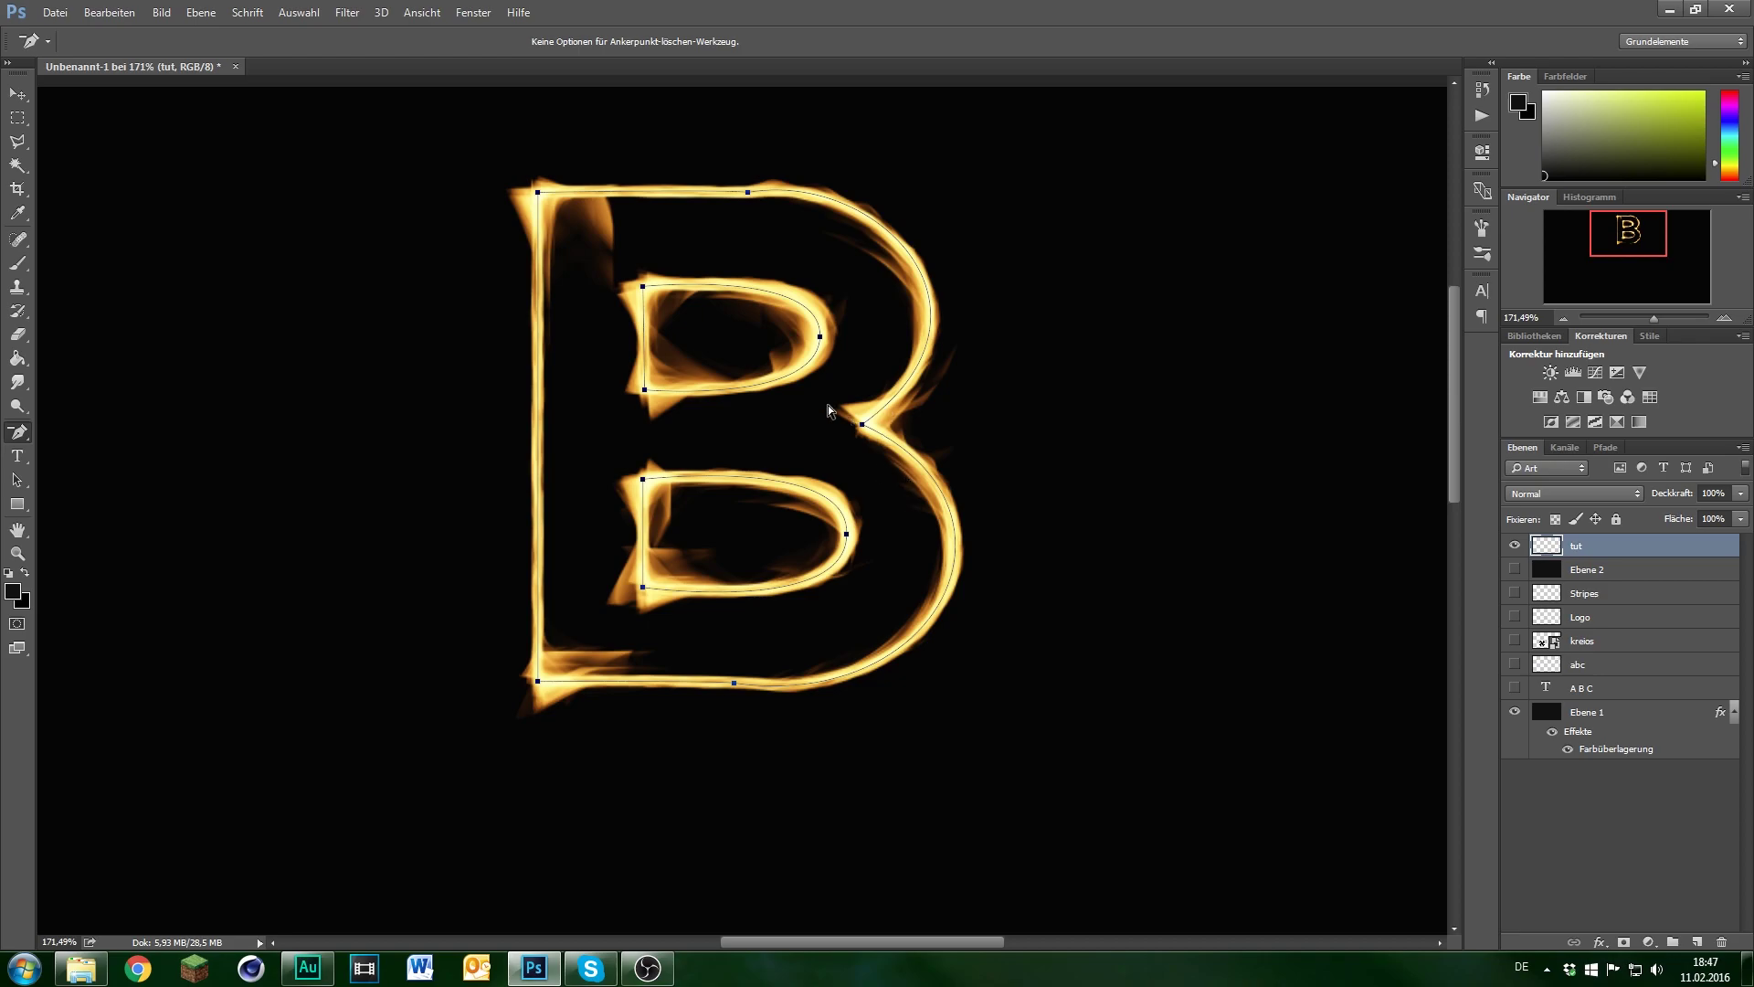
key("Delete")
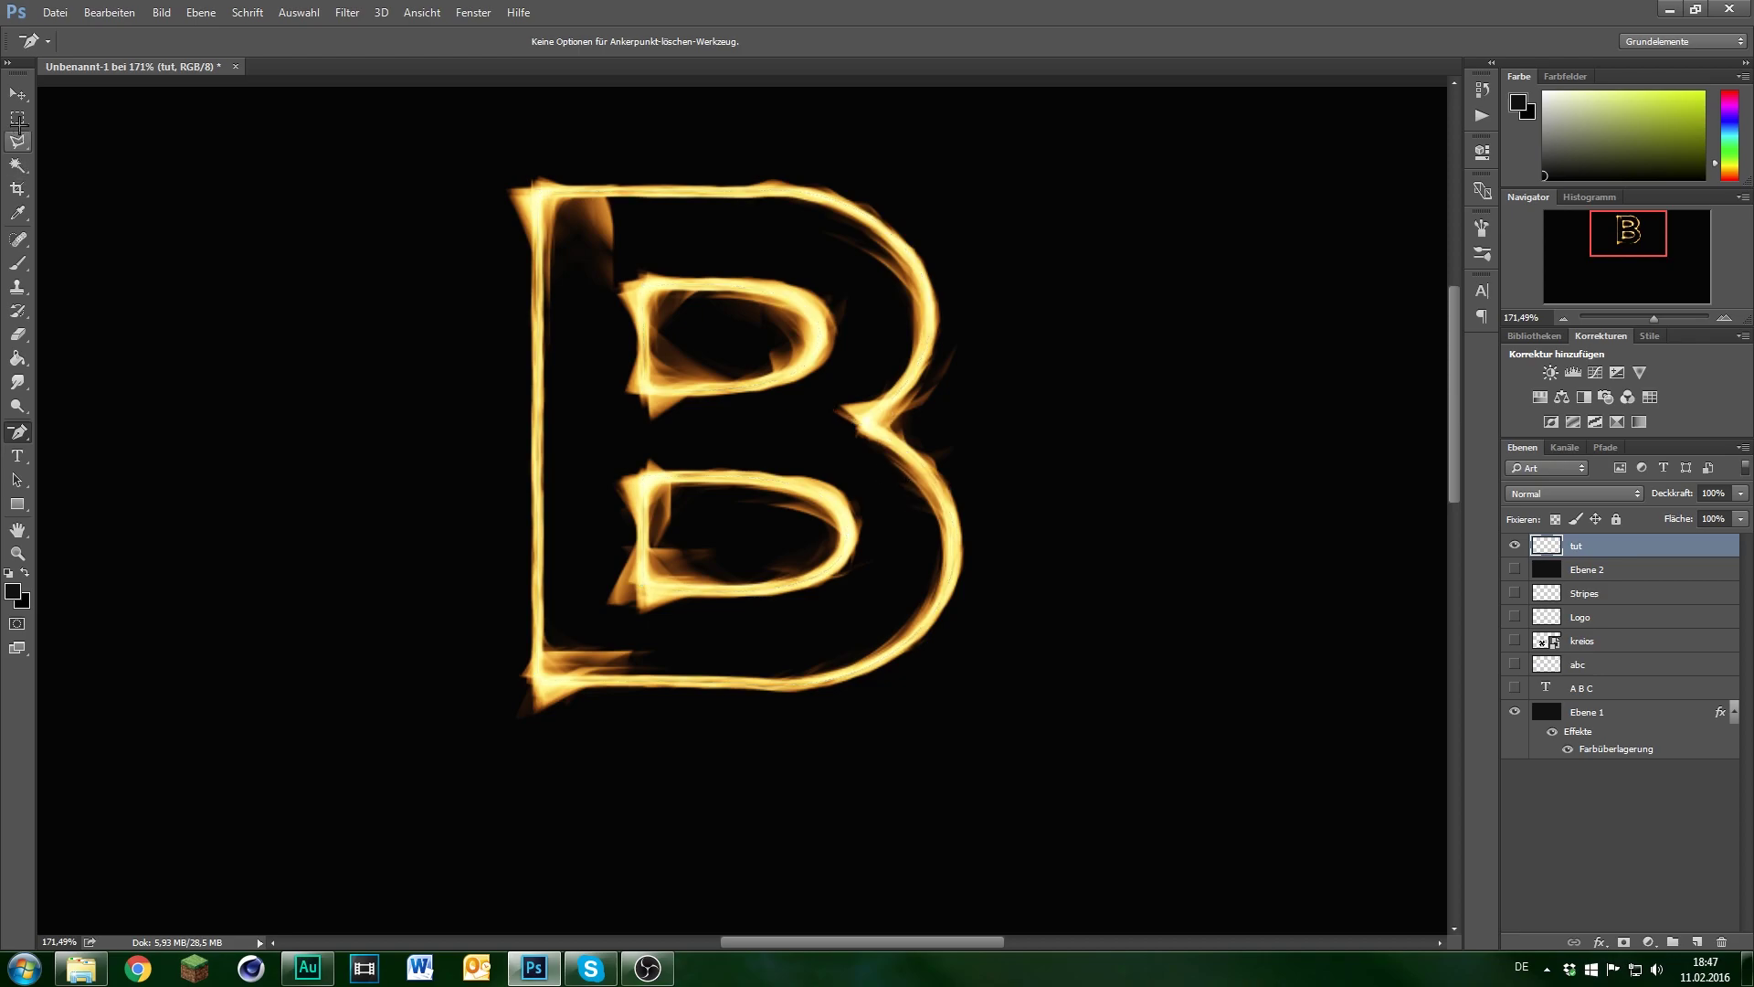
- Switch to the Rectangular Marquee tool and briefly show then hide the yellow A B C layer
left_click(17, 117)
scroll(1013, 375, "down", 2)
scroll(1014, 588, "up", 2)
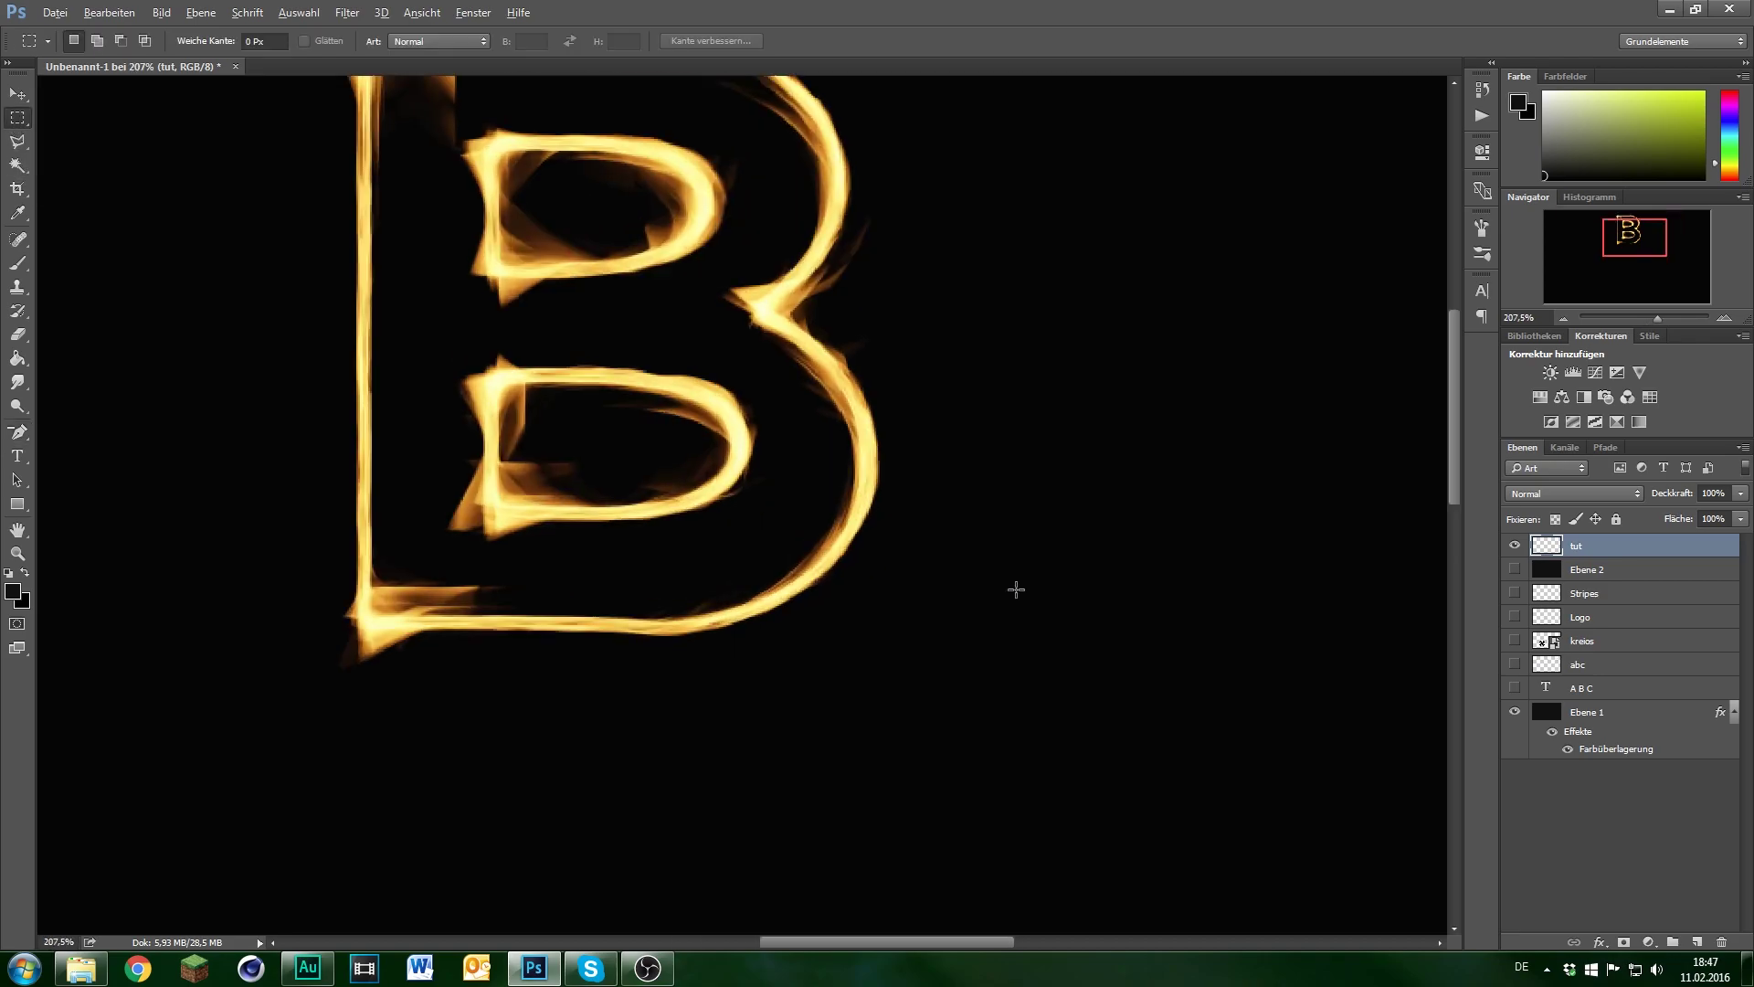
scroll(780, 419, "down", 5)
scroll(1395, 595, "up", 1)
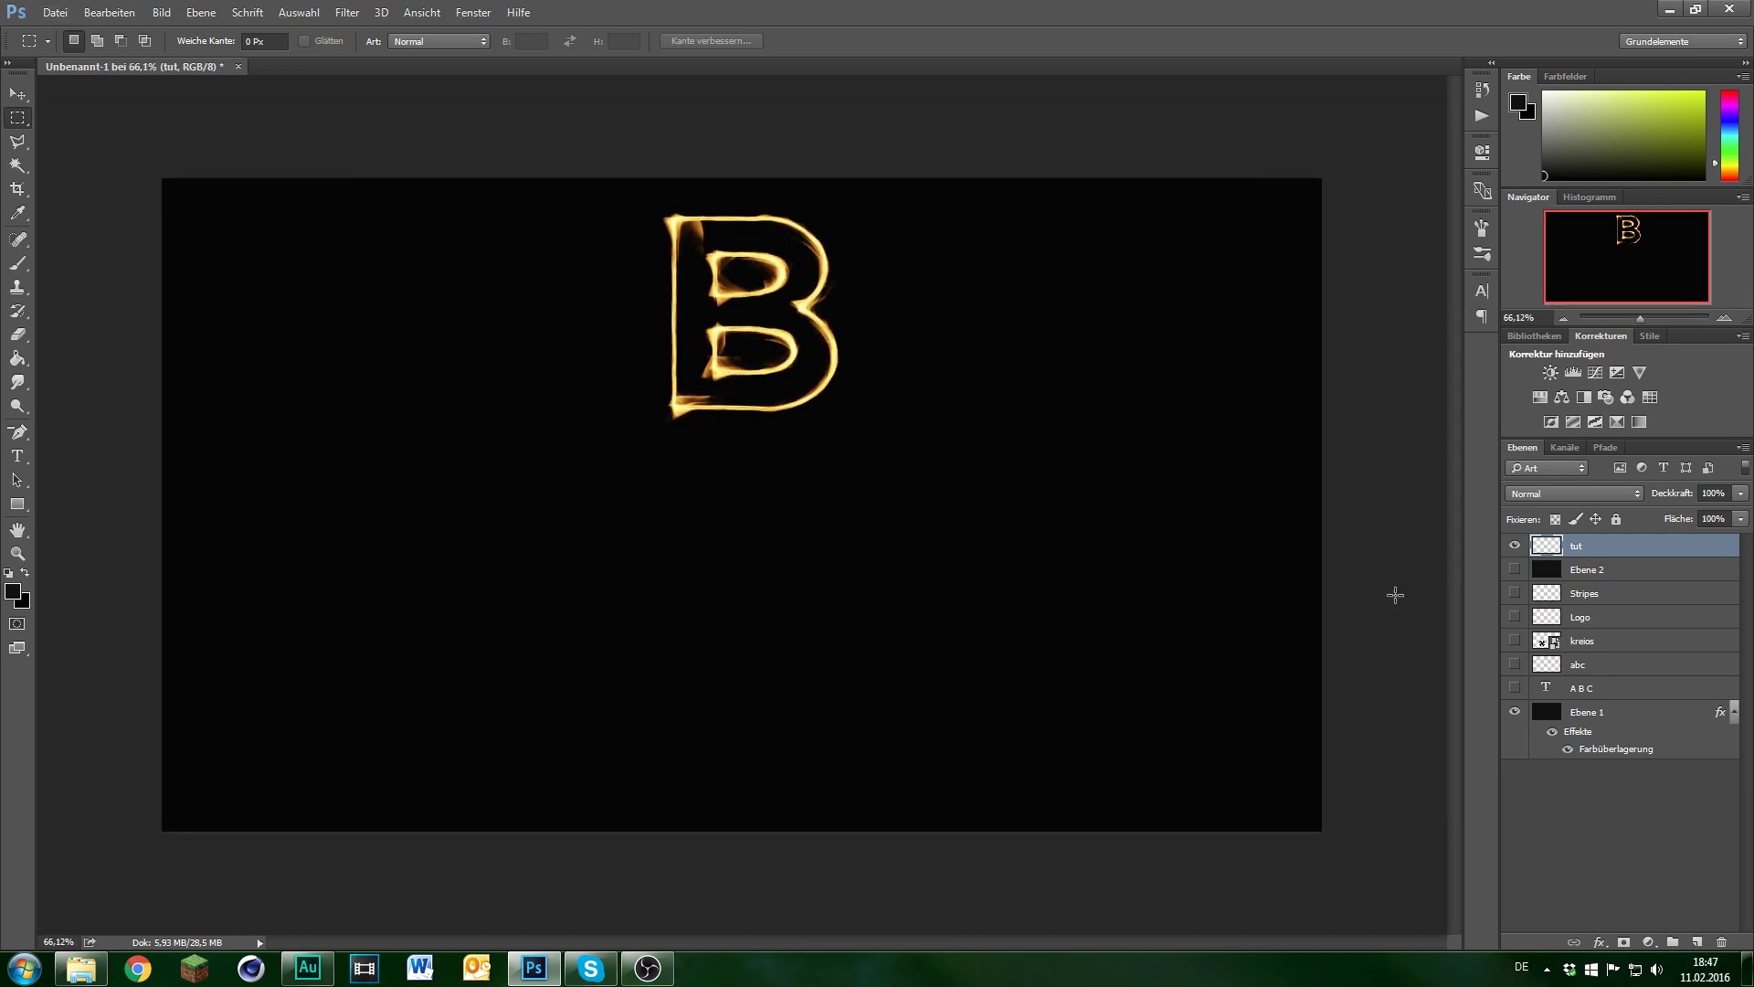
left_click(1515, 688)
- Show the flaming abc layer and Free Transform it about 165 px down below the B
left_click(1594, 664)
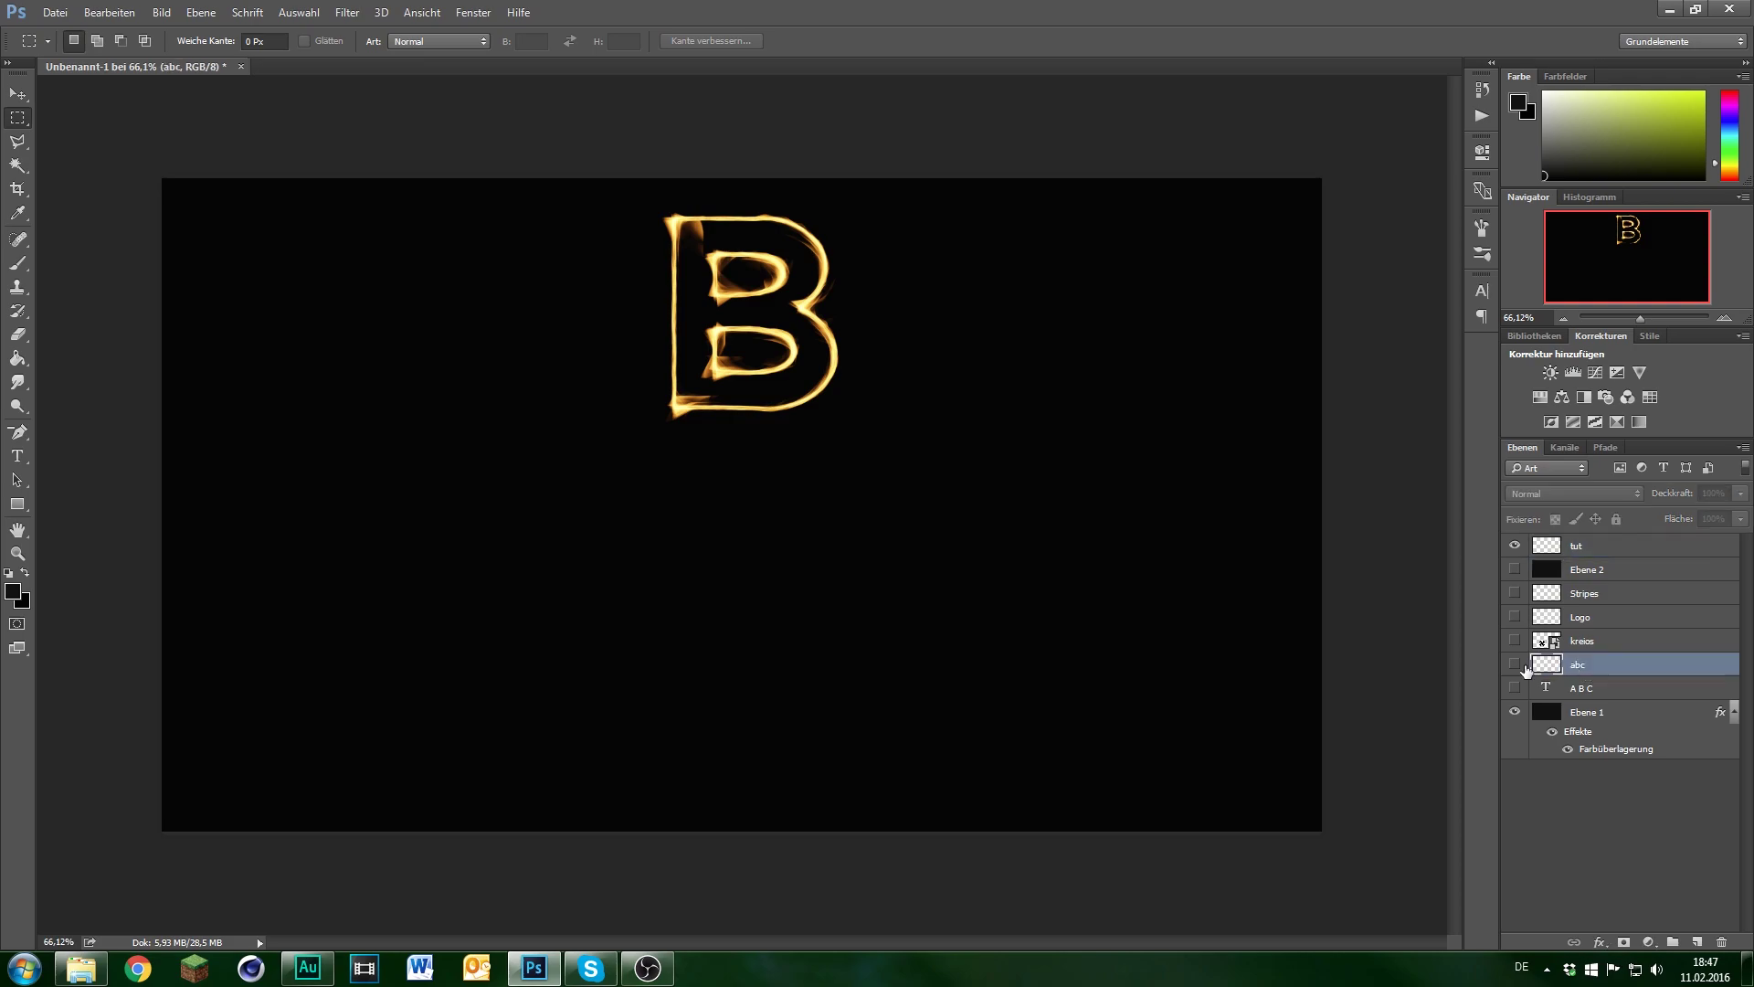
left_click(1515, 664)
key("ctrl+t")
left_click_drag(804, 301, 806, 571)
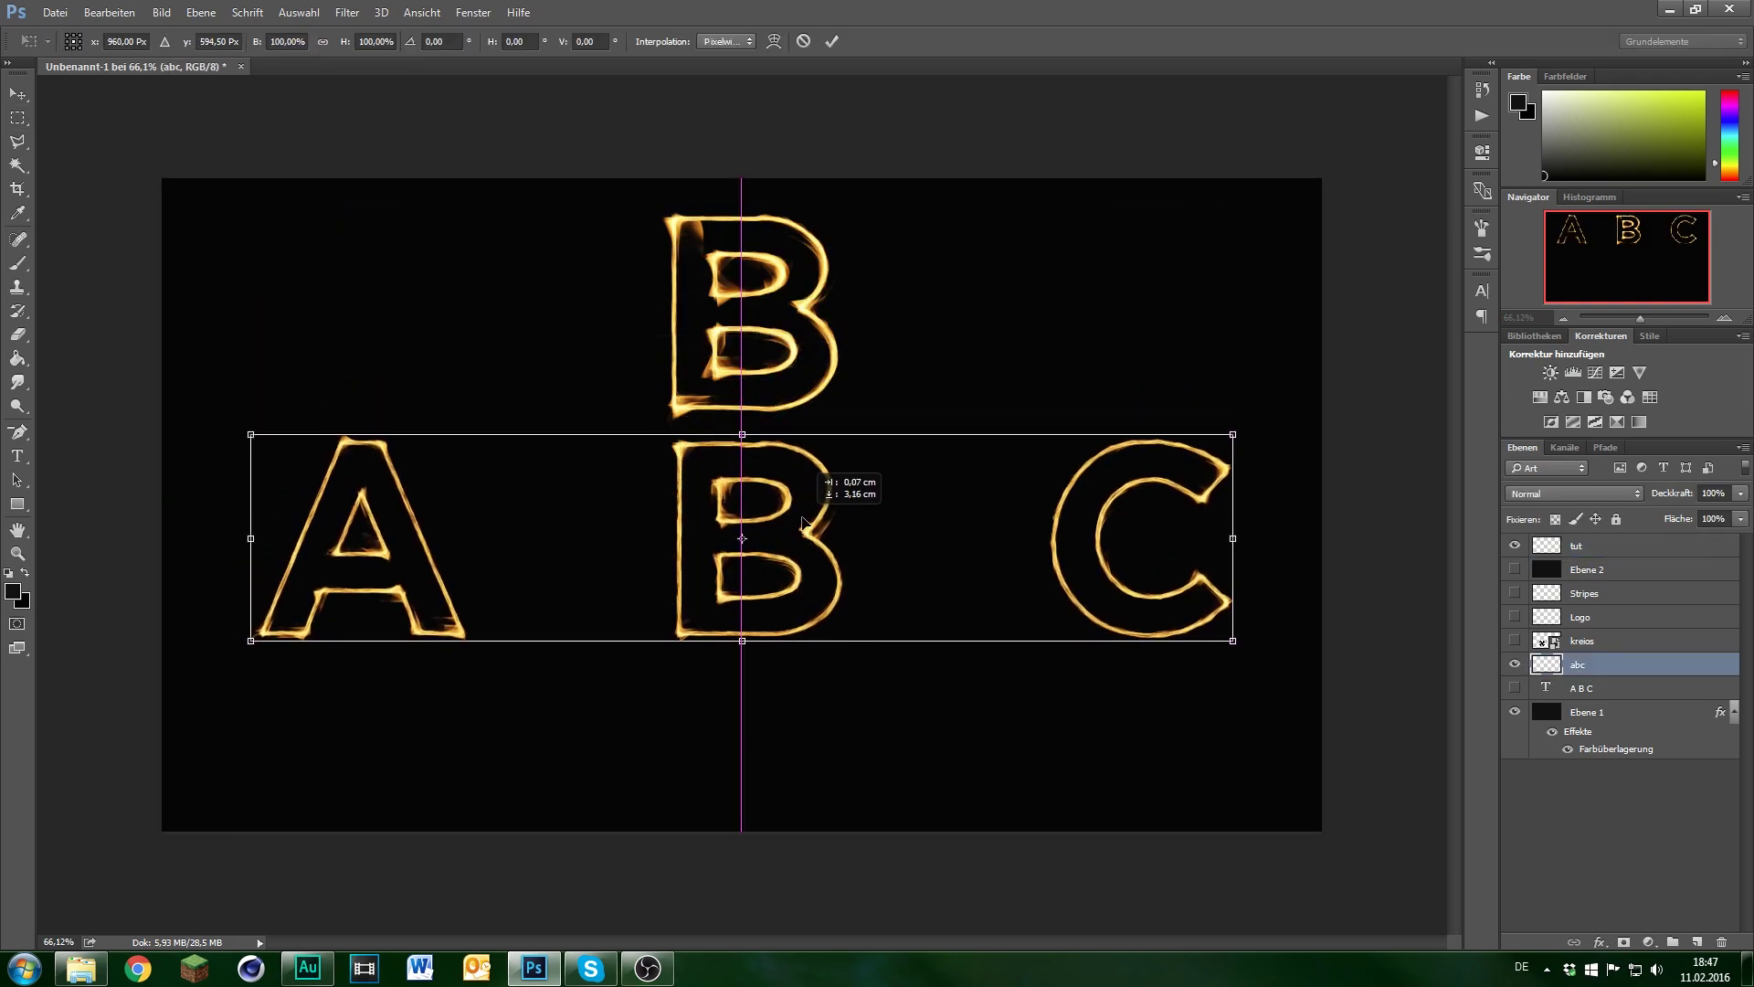
key("Return")
key("m")
scroll(803, 639, "up", 2)
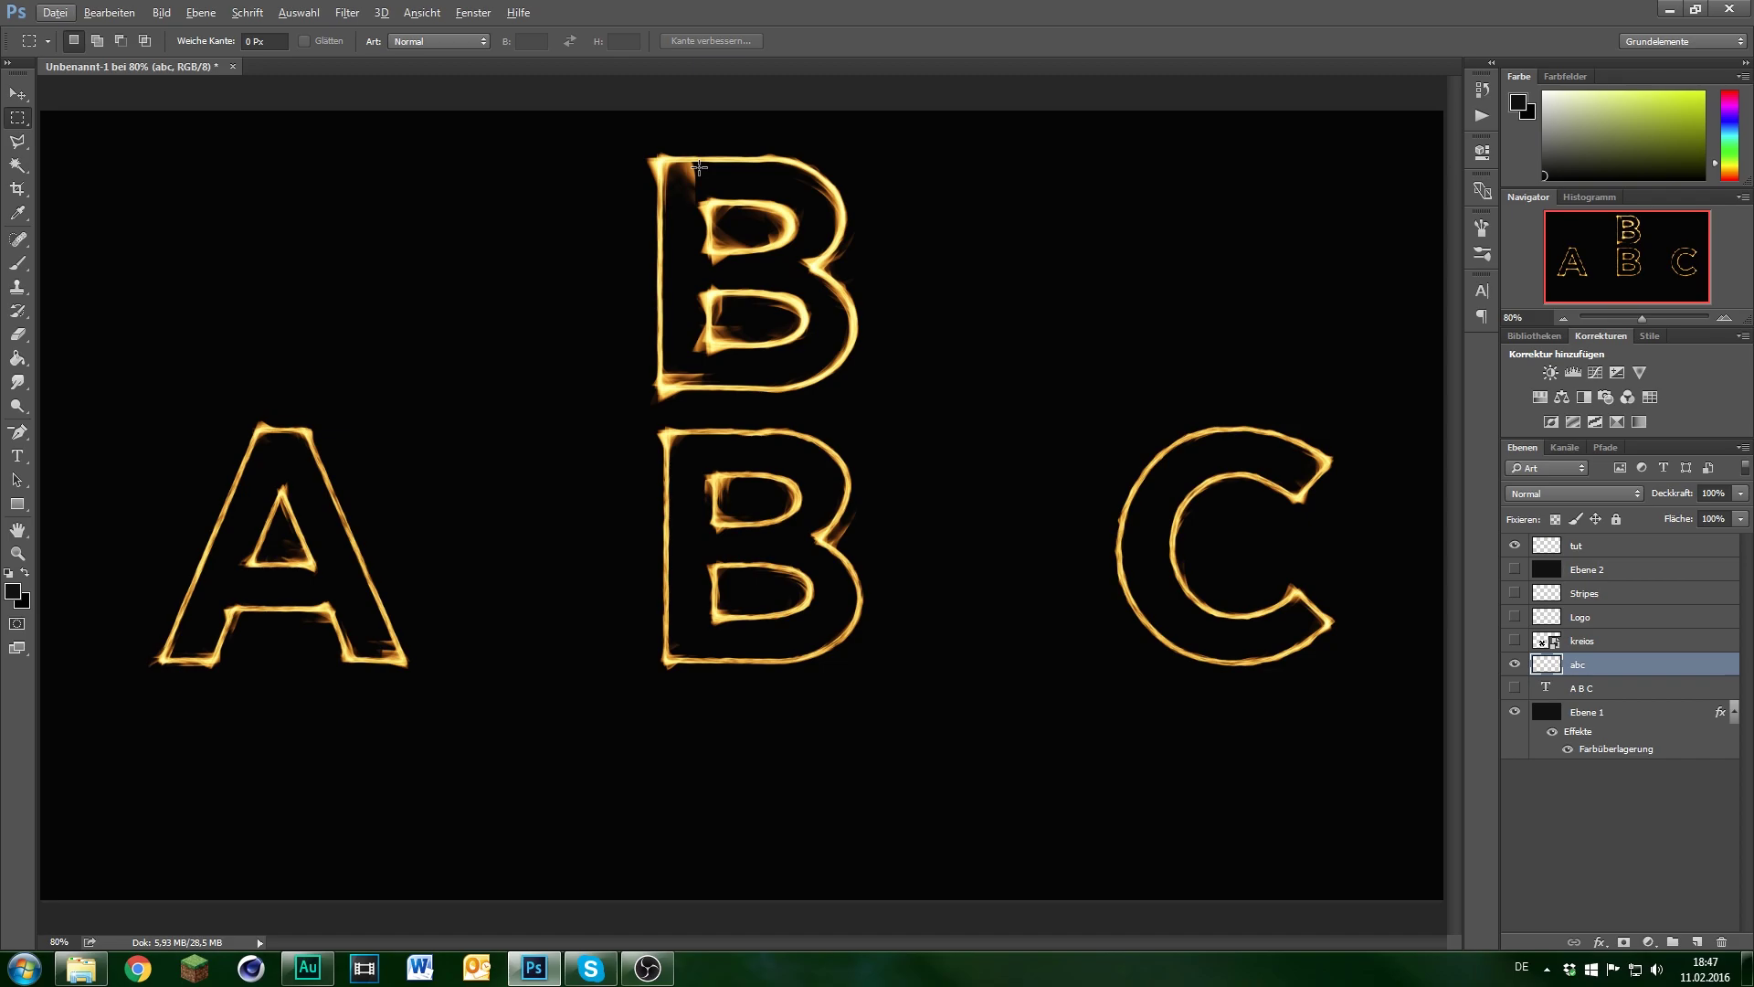
scroll(822, 549, "down", 3)
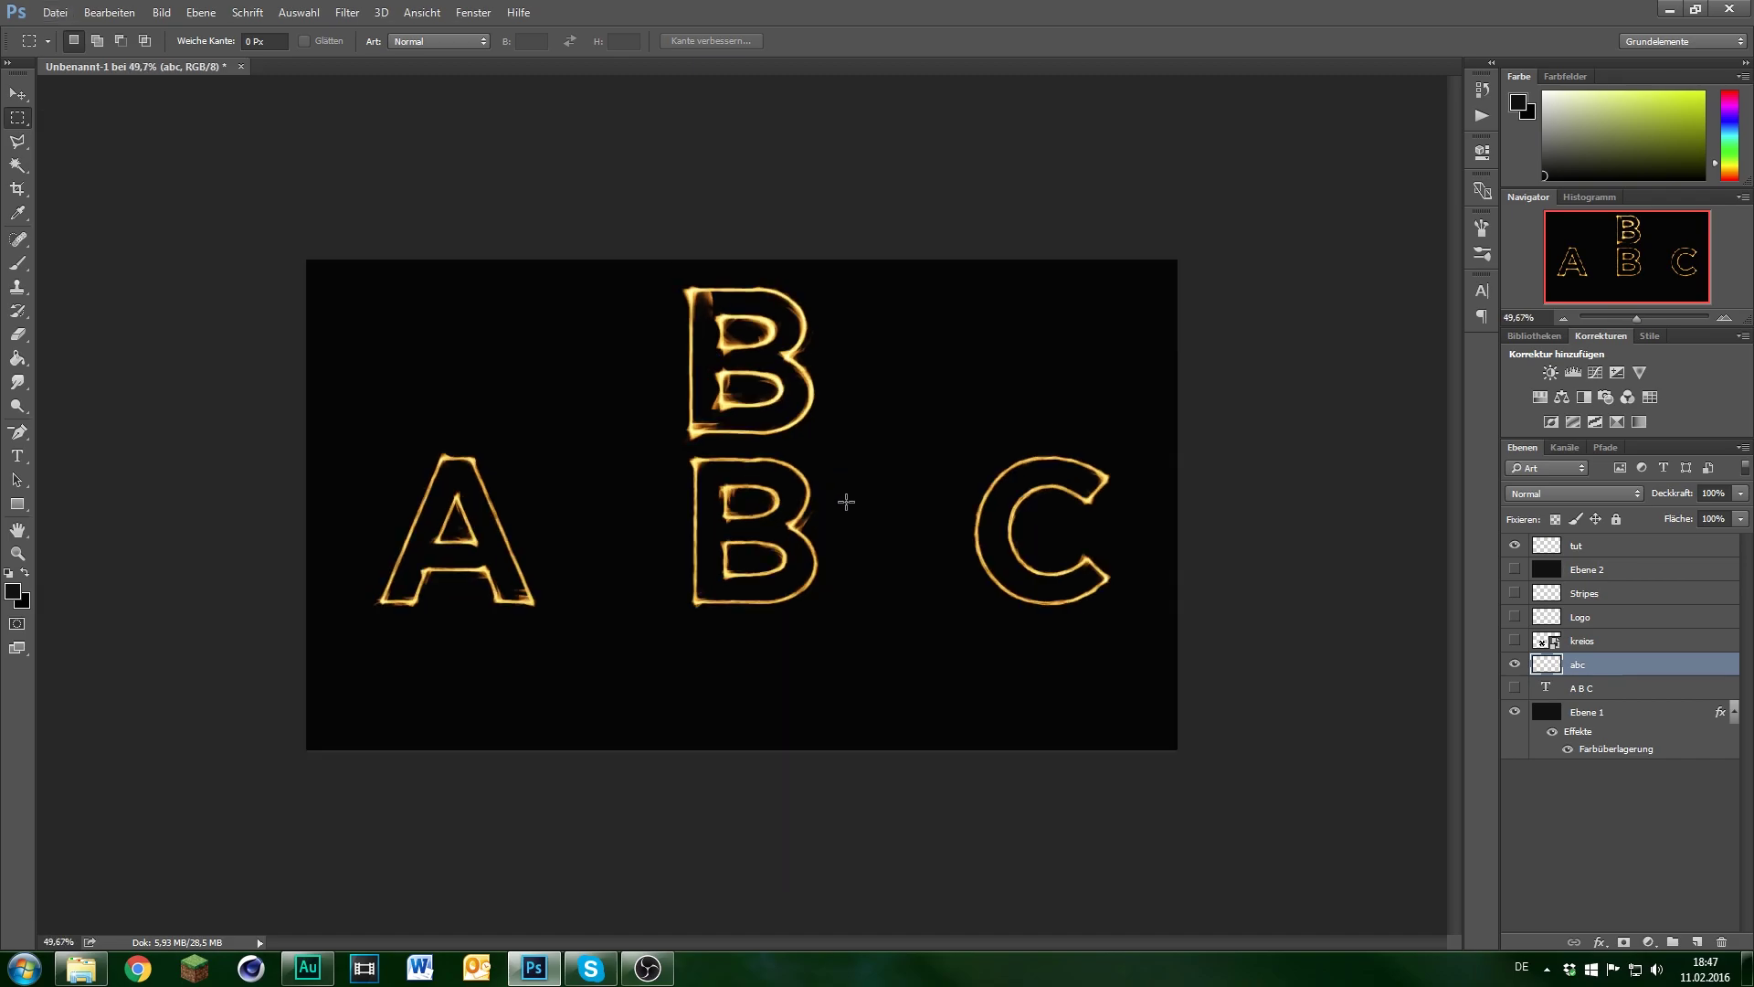
- Hide the flaming A B C row and briefly show then hide the knot Logo layer
left_click(1515, 664)
left_click(1515, 616)
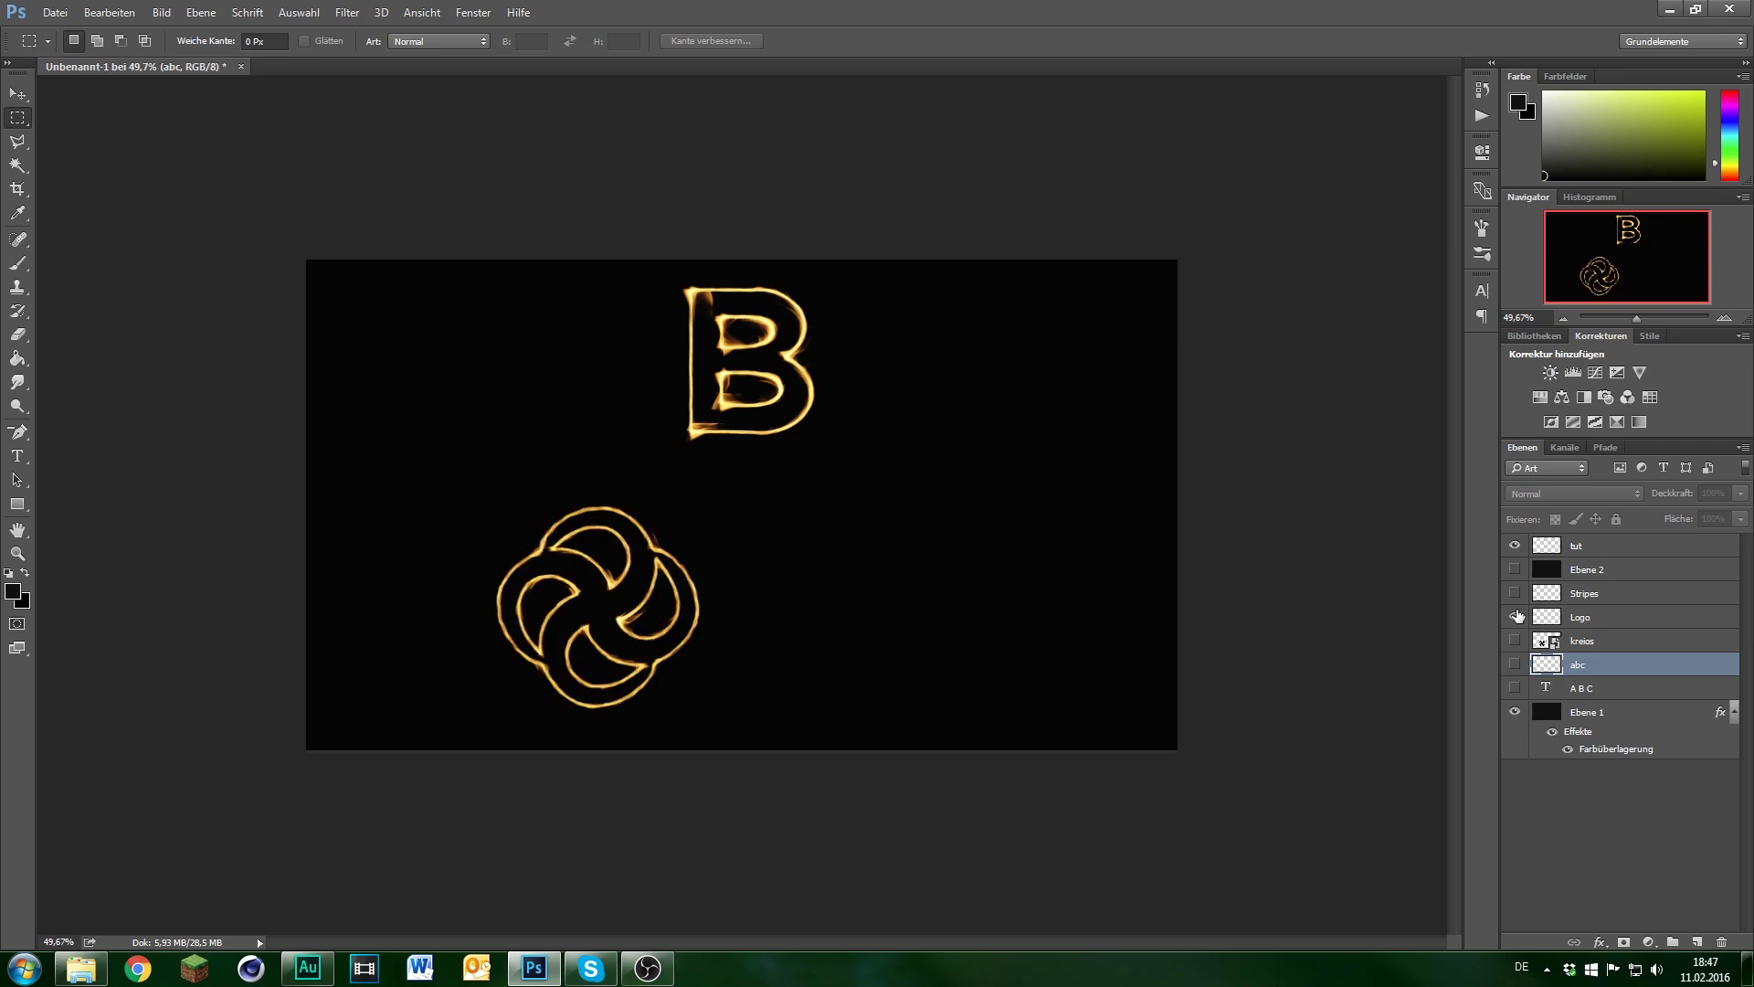
left_click(1515, 616)
scroll(749, 391, "up", 1)
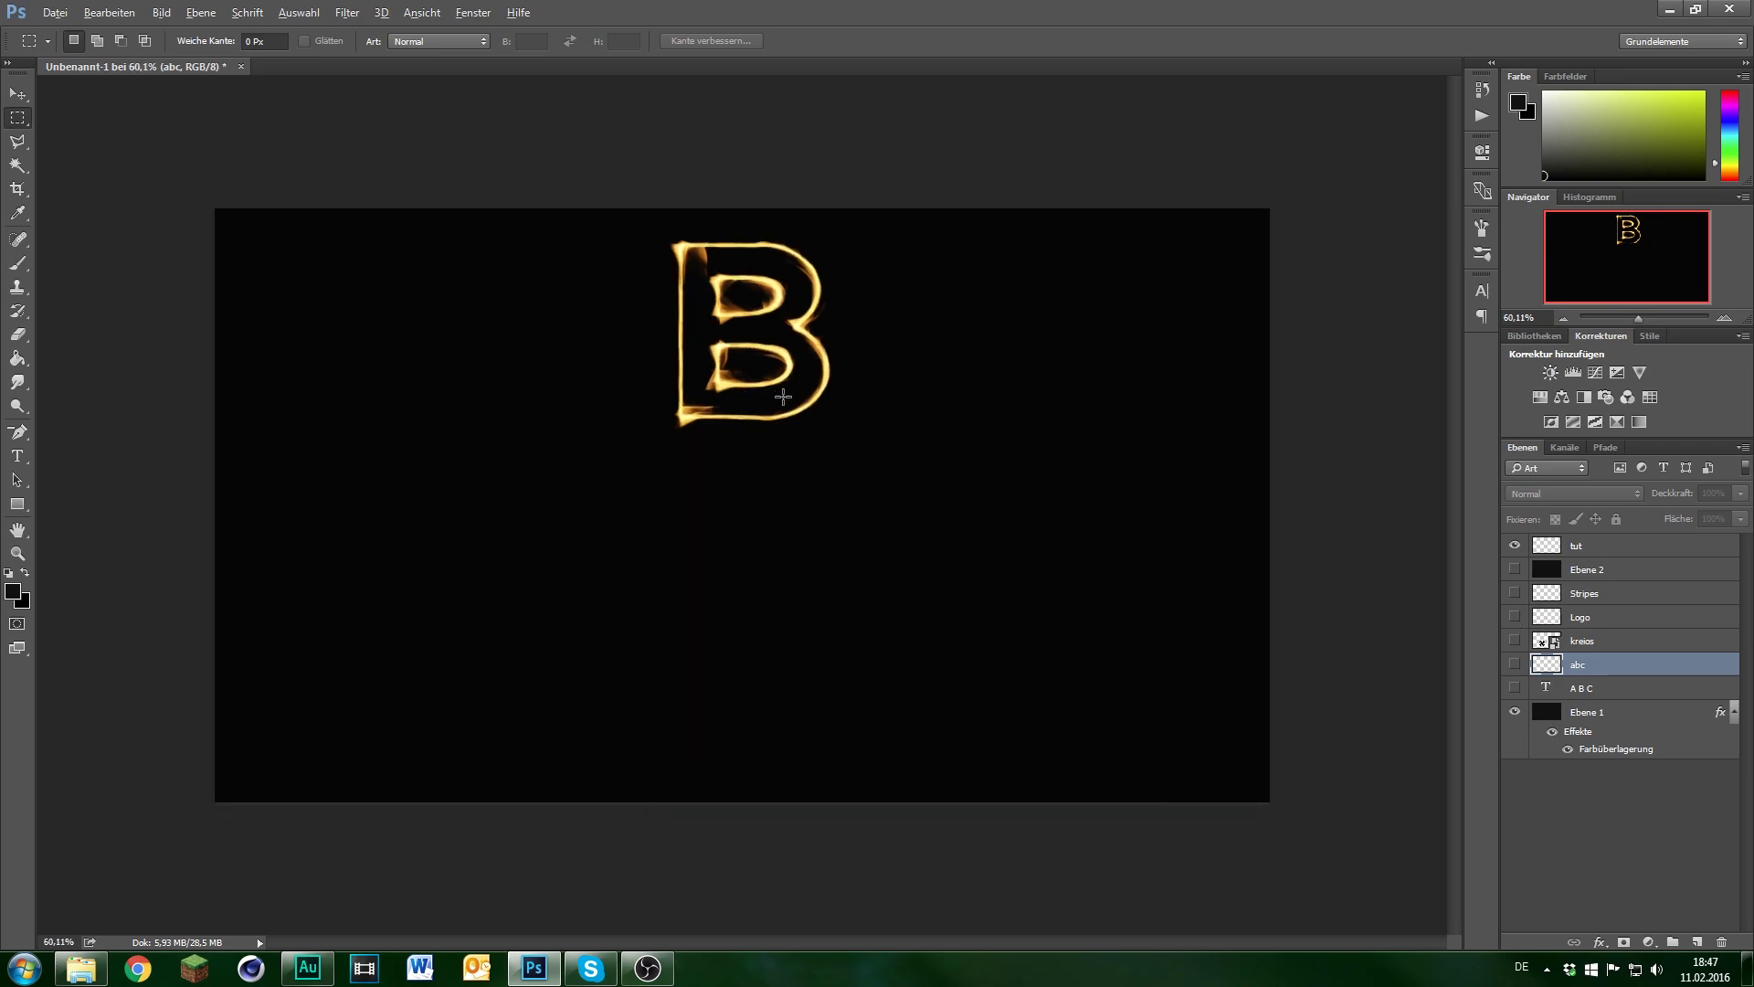
scroll(783, 396, "up", 1)
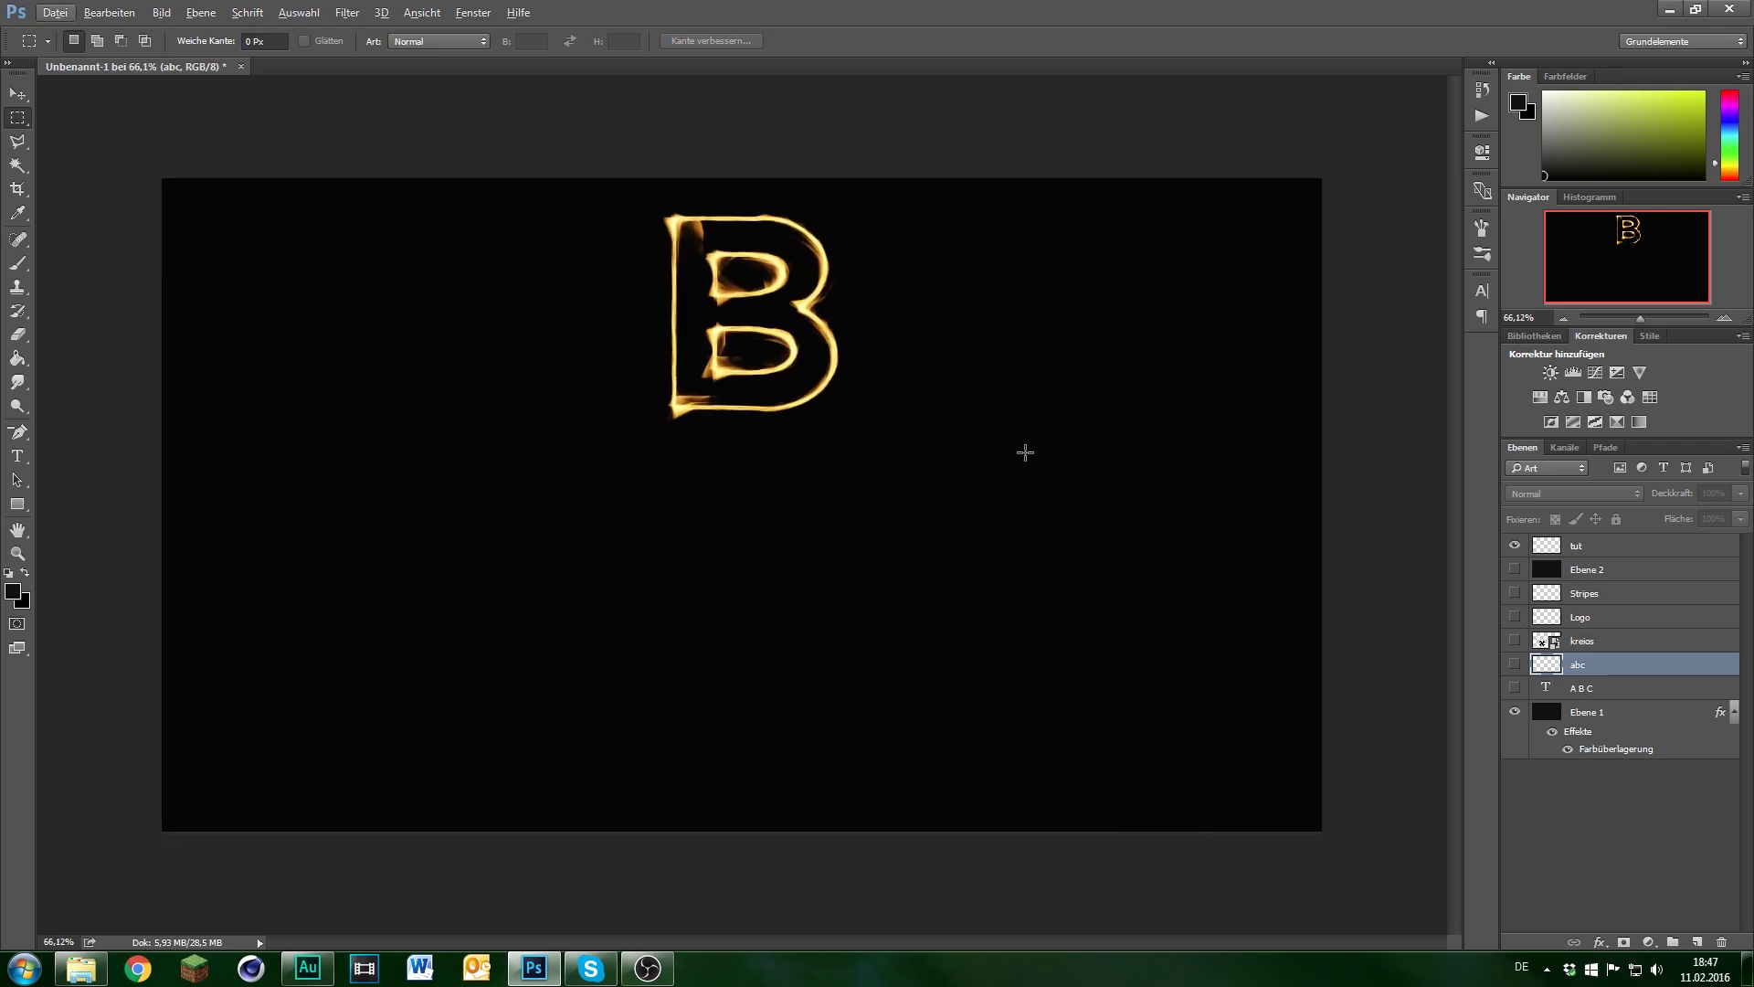
- Open and dismiss the Filter menu without applying anything, then zoom in on the B
left_click(344, 16)
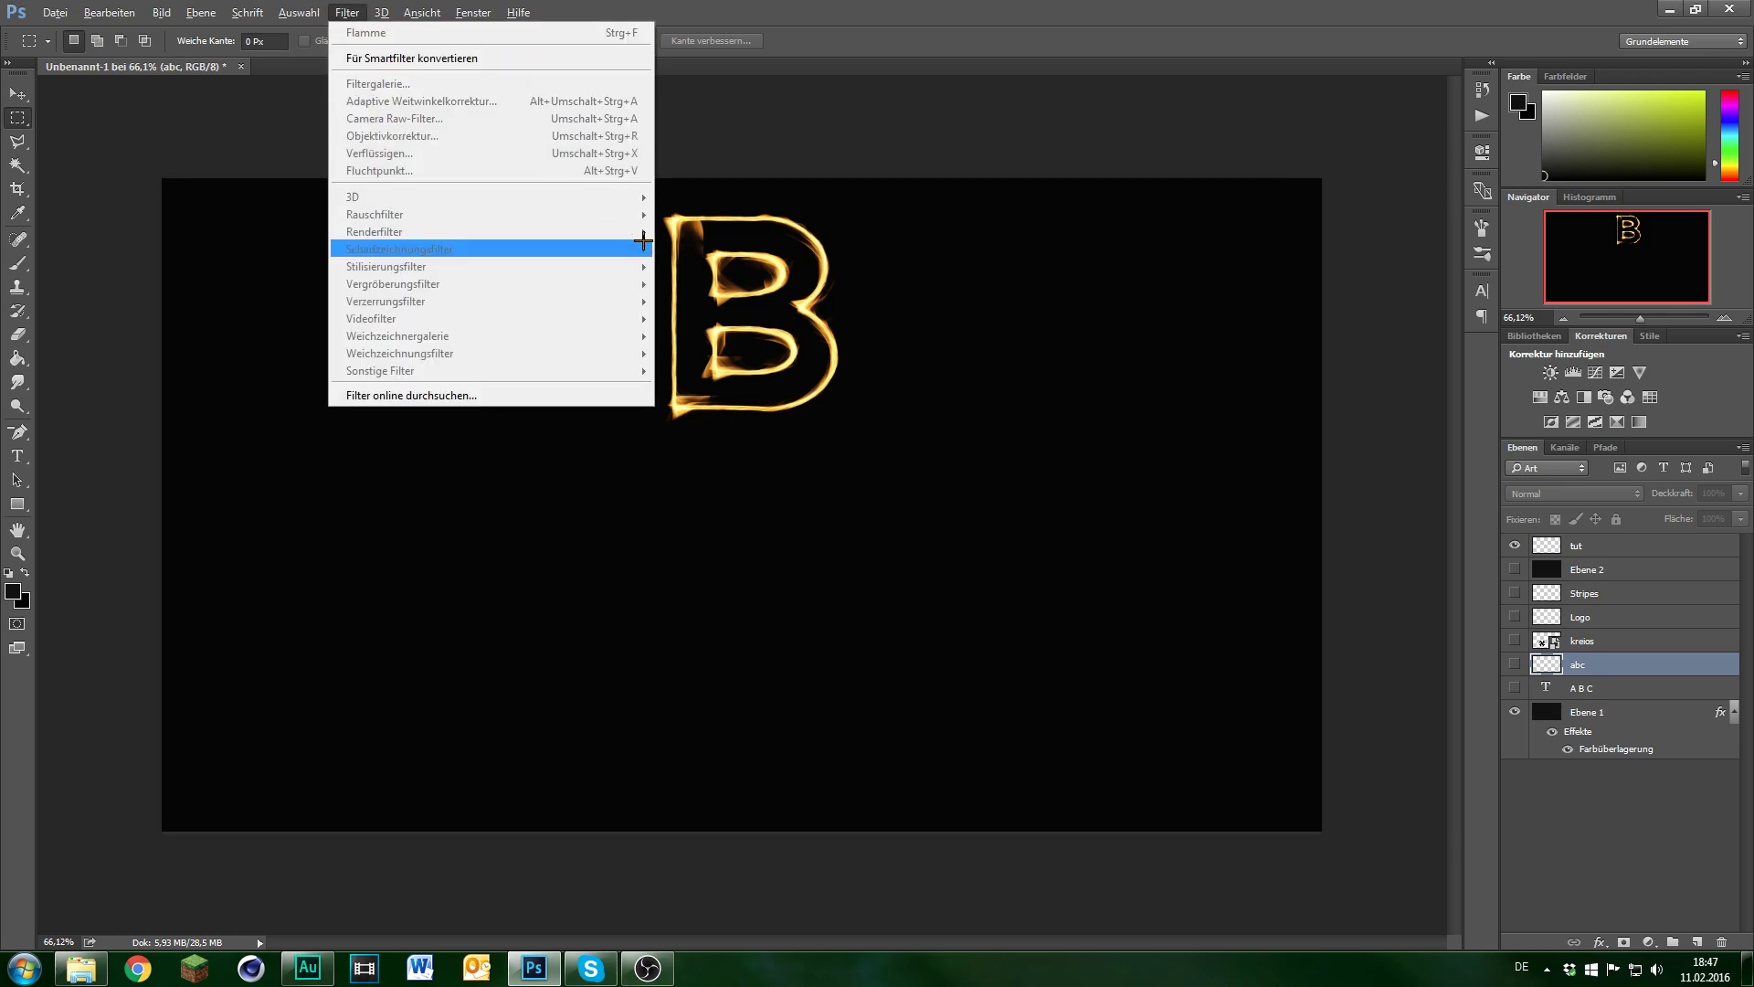
left_click(994, 263)
scroll(863, 365, "down", 1)
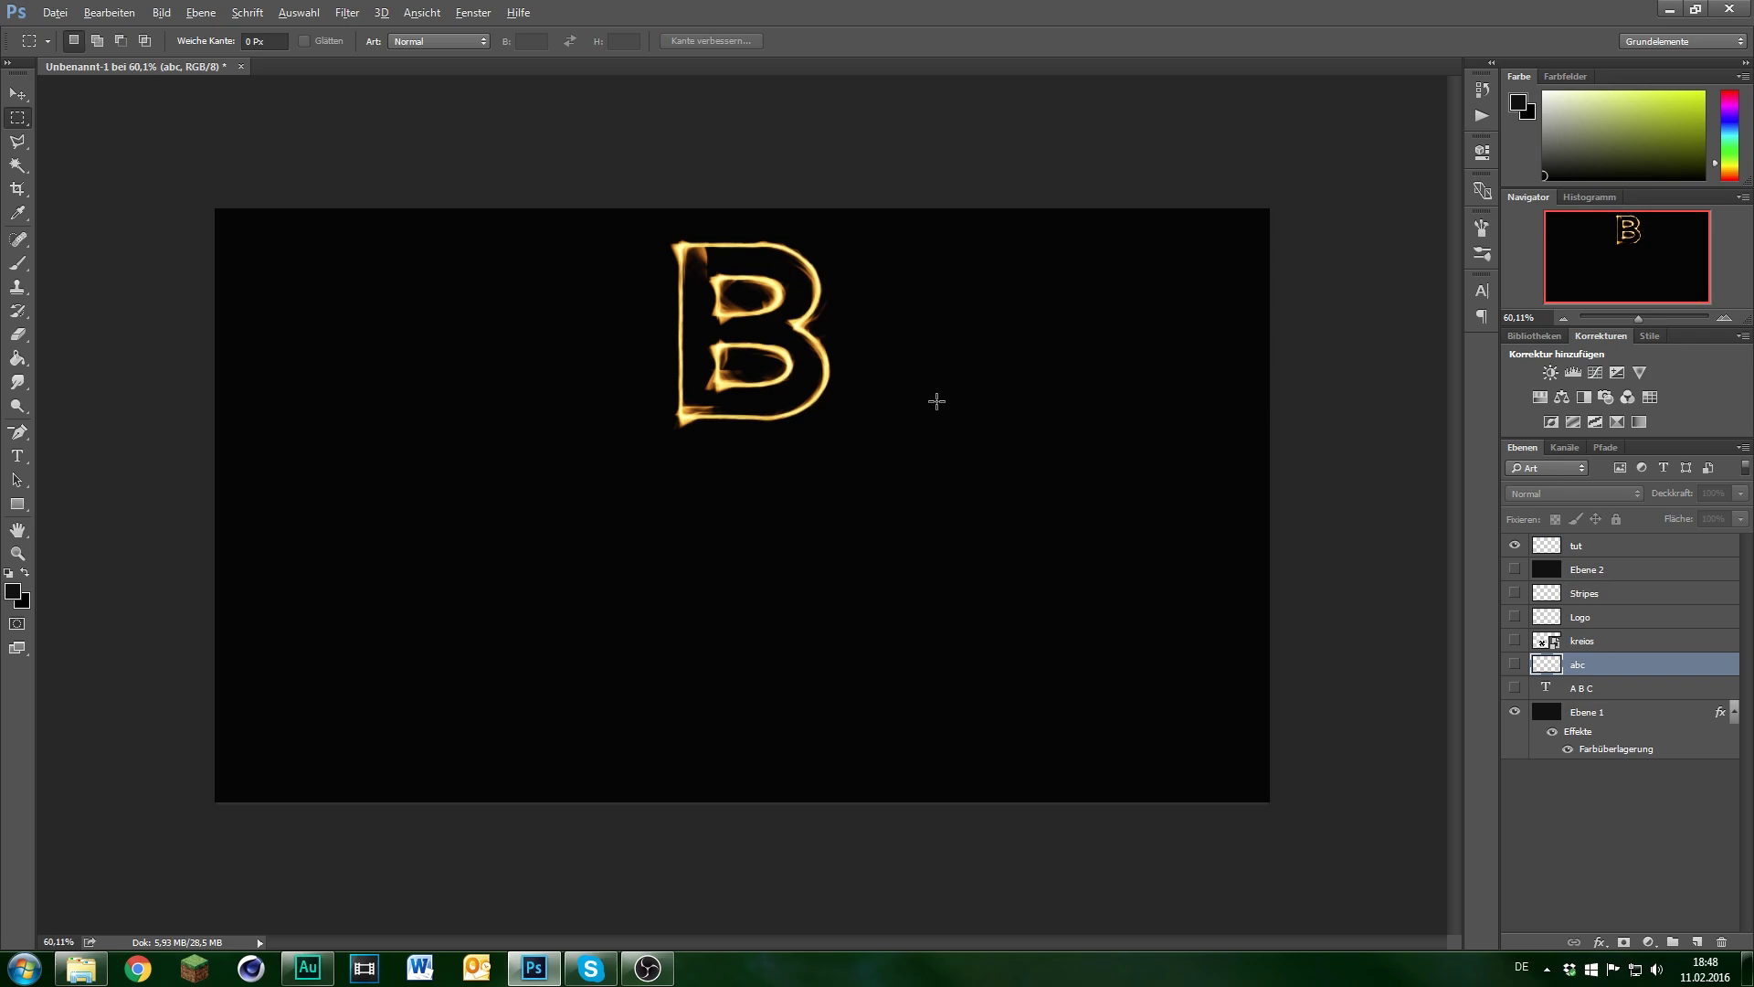
scroll(937, 401, "up", 1)
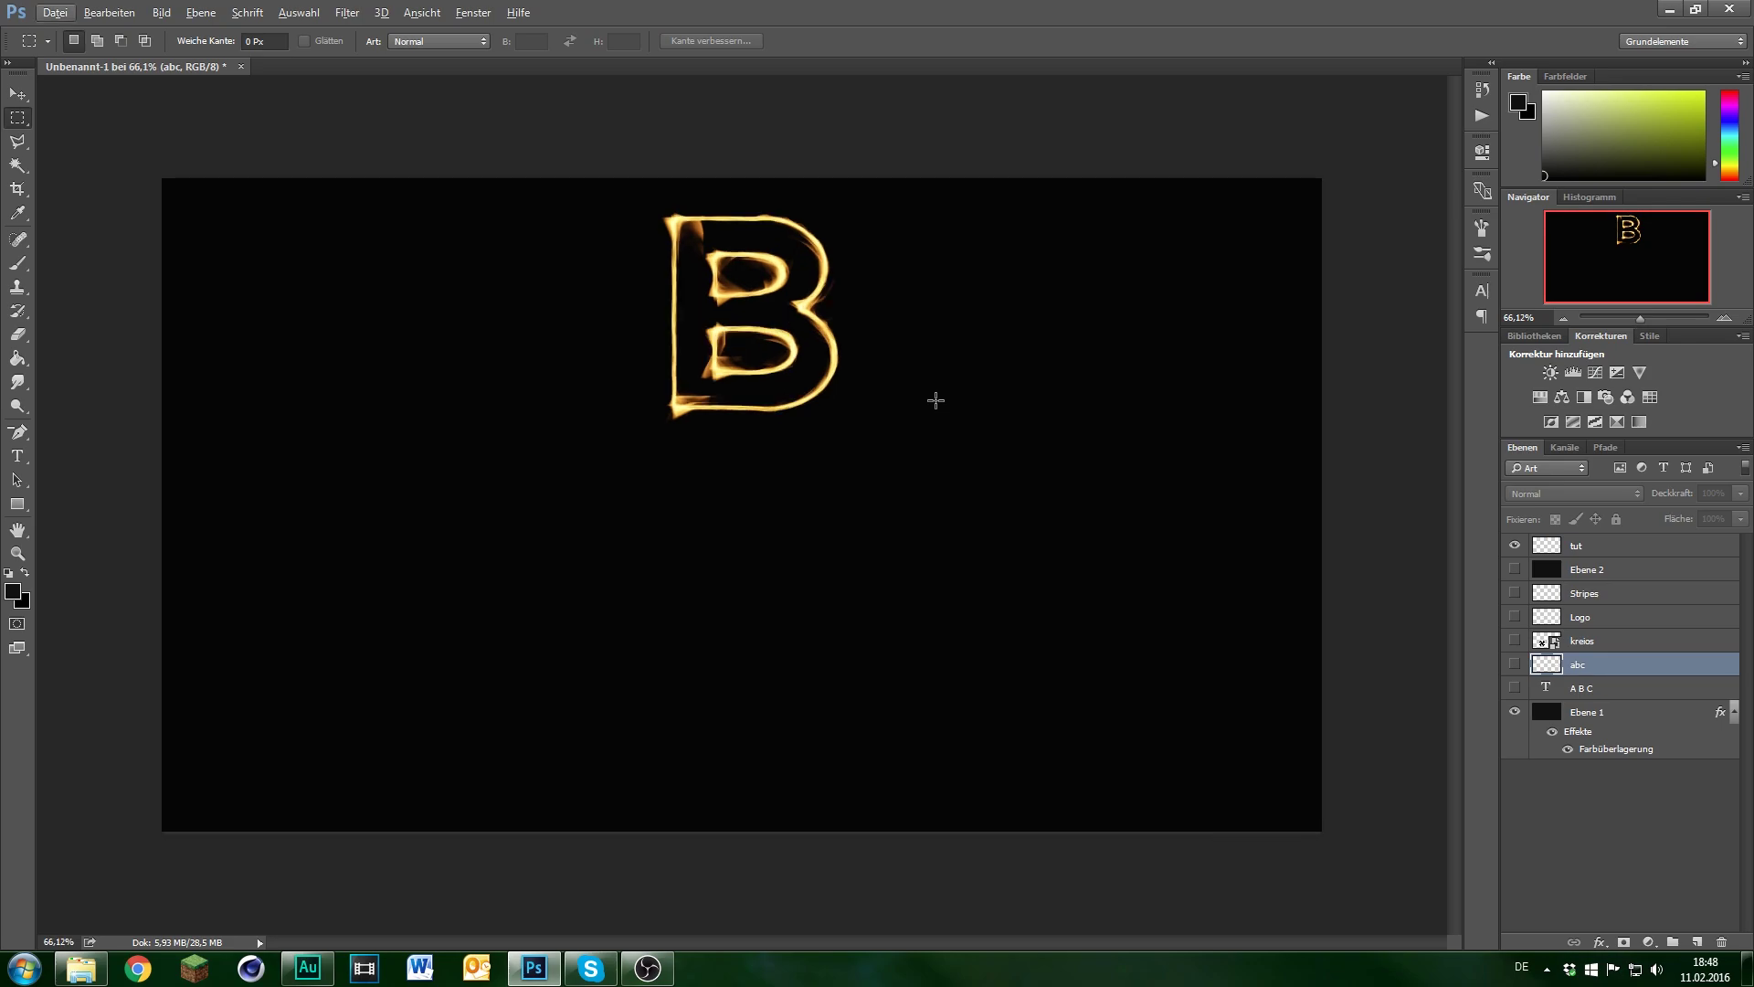
scroll(724, 204, "up", 2)
scroll(730, 268, "up", 5)
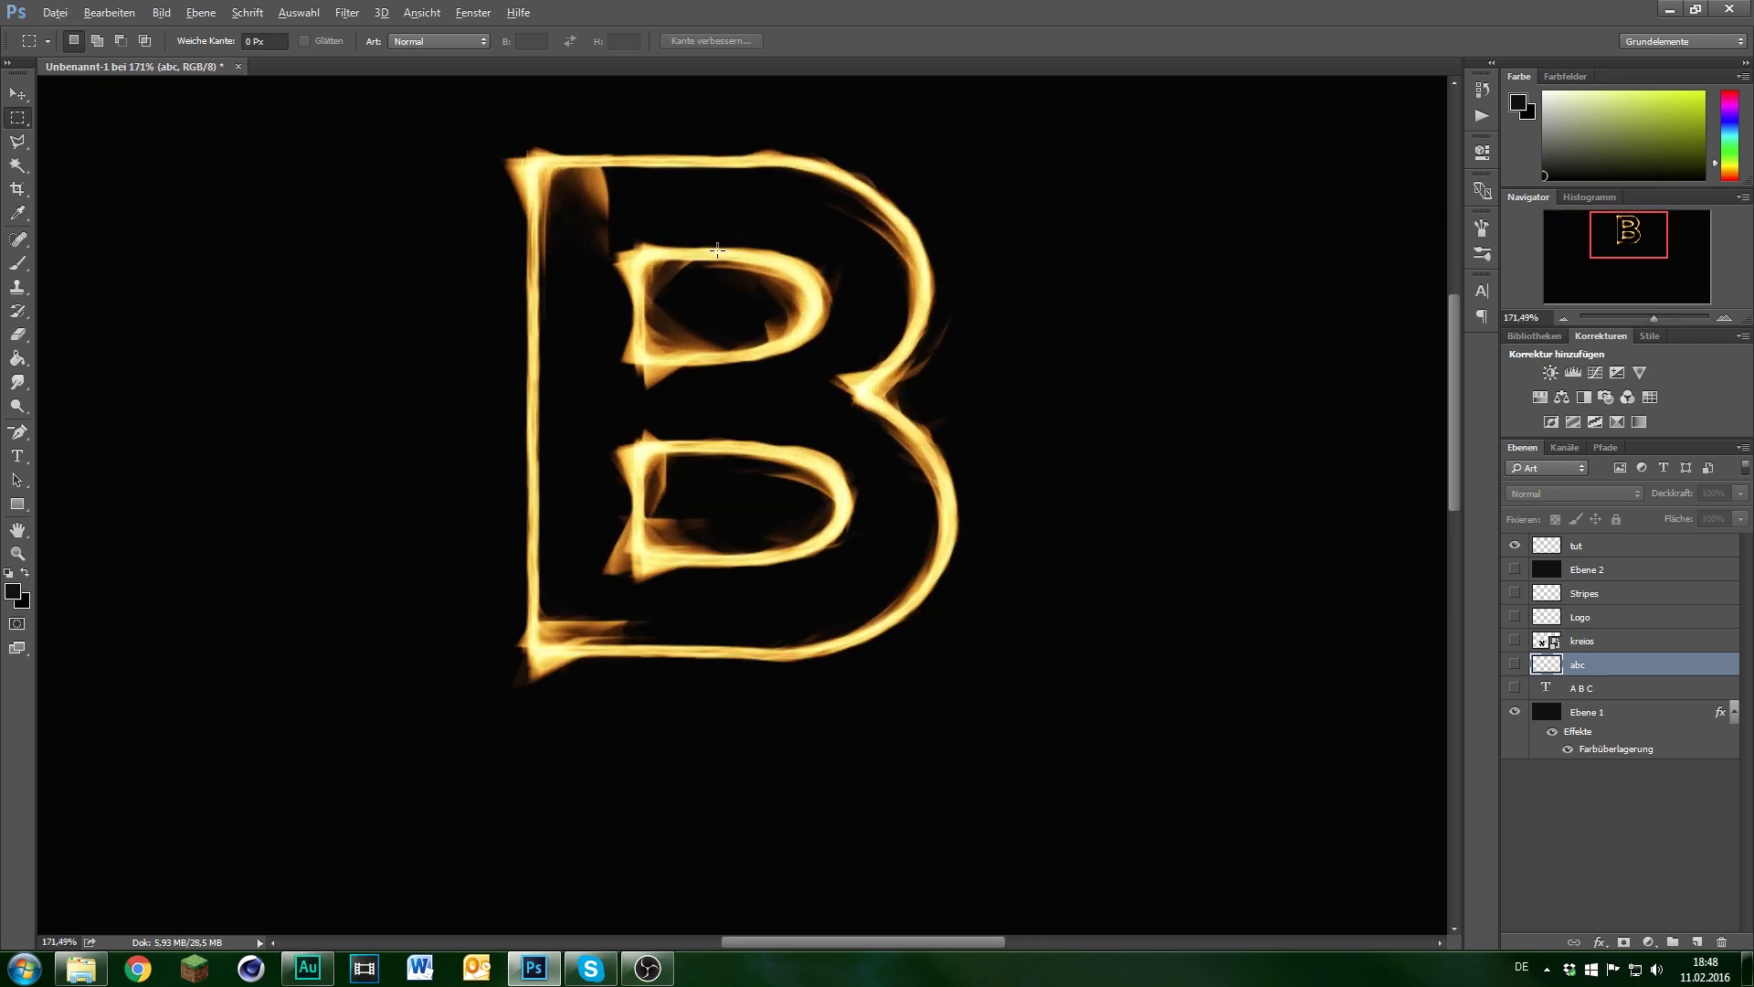
scroll(729, 268, "up", 5)
scroll(729, 268, "up", 1)
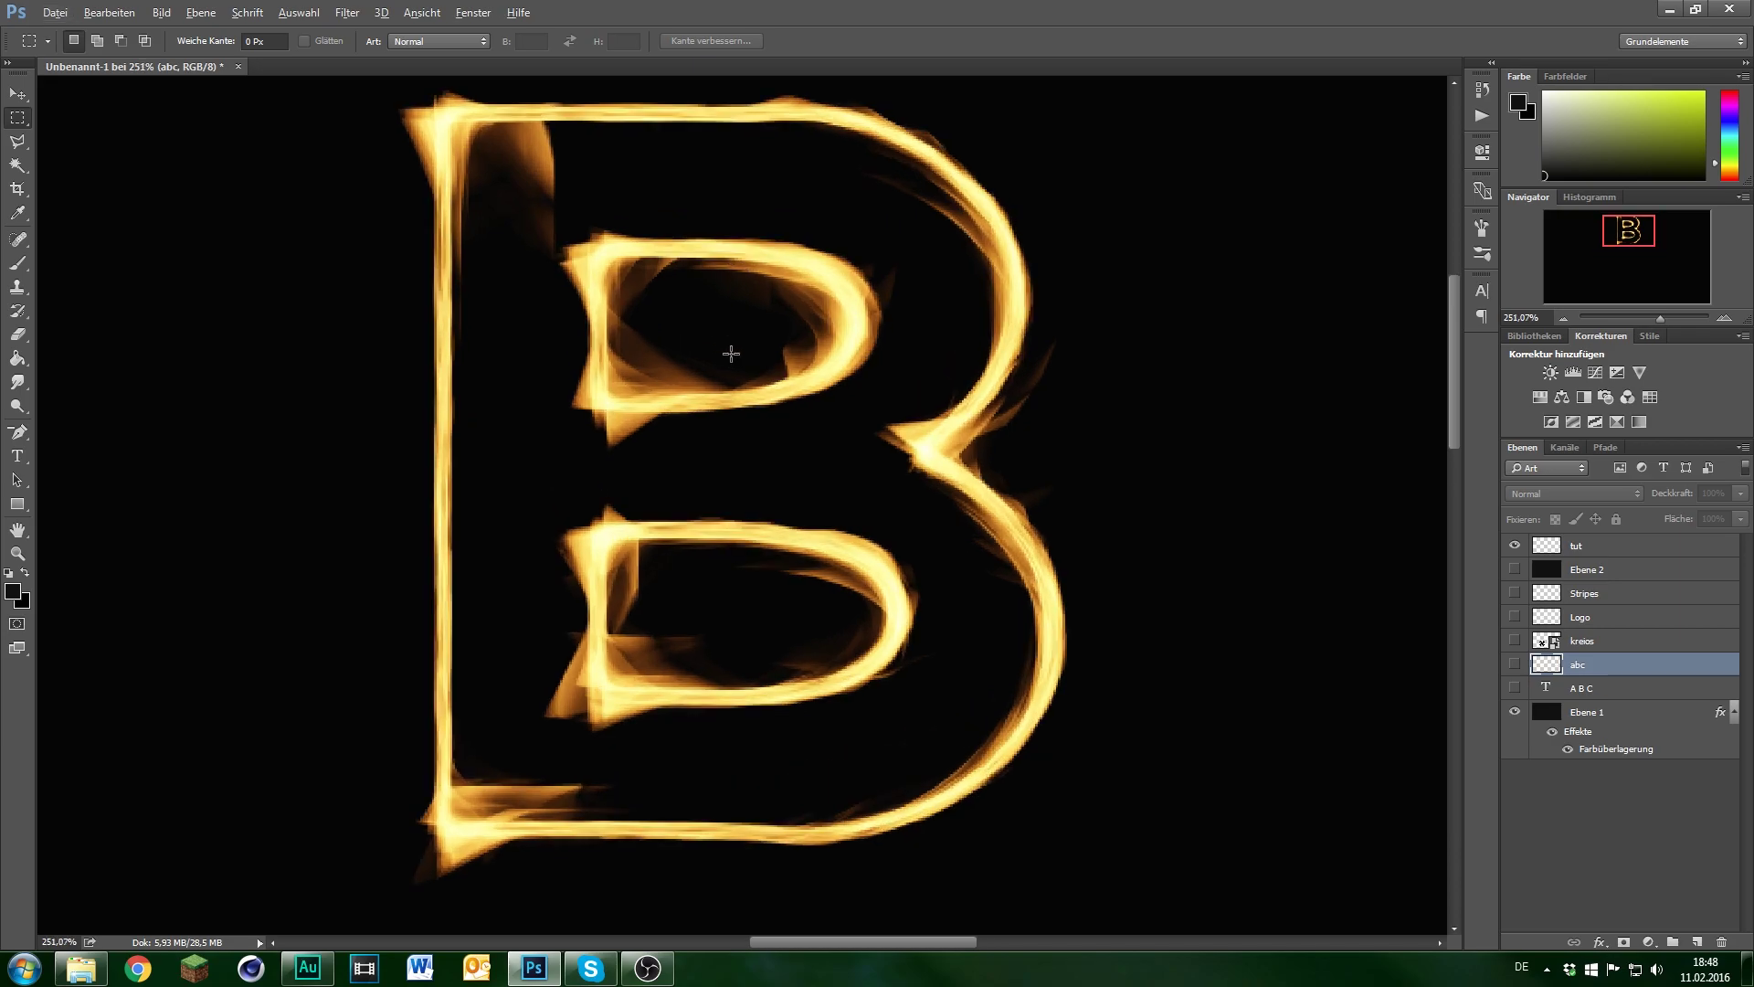
scroll(731, 353, "down", 1)
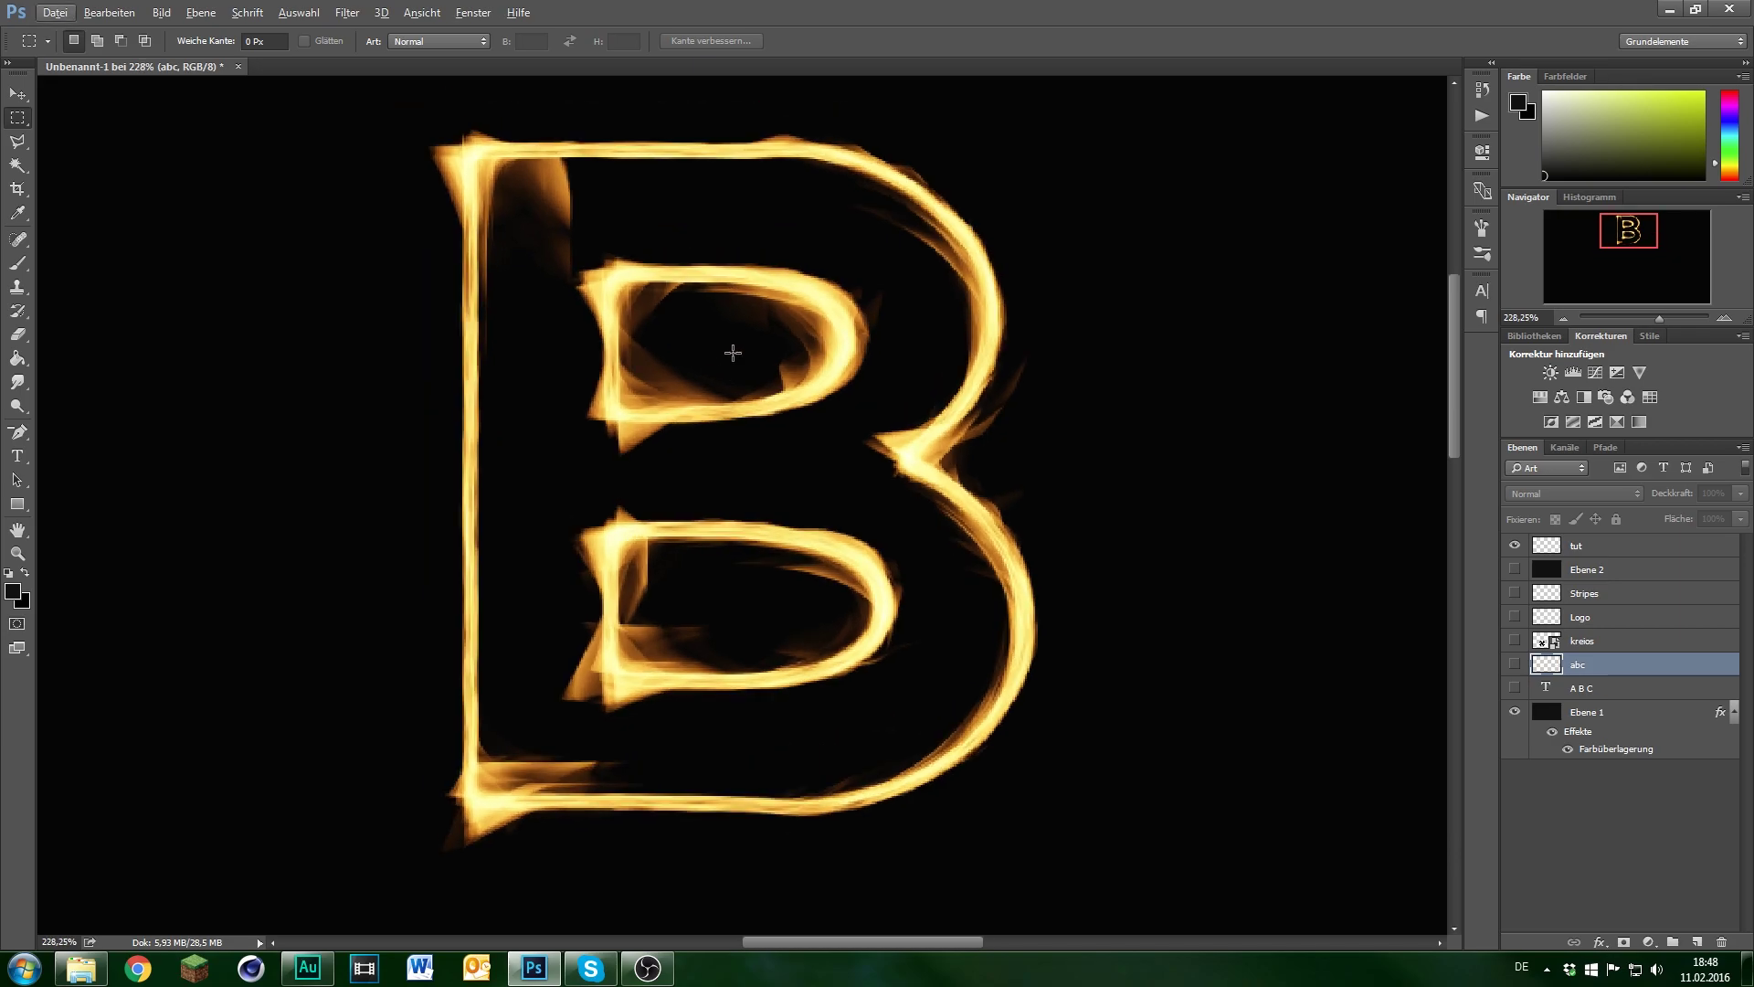